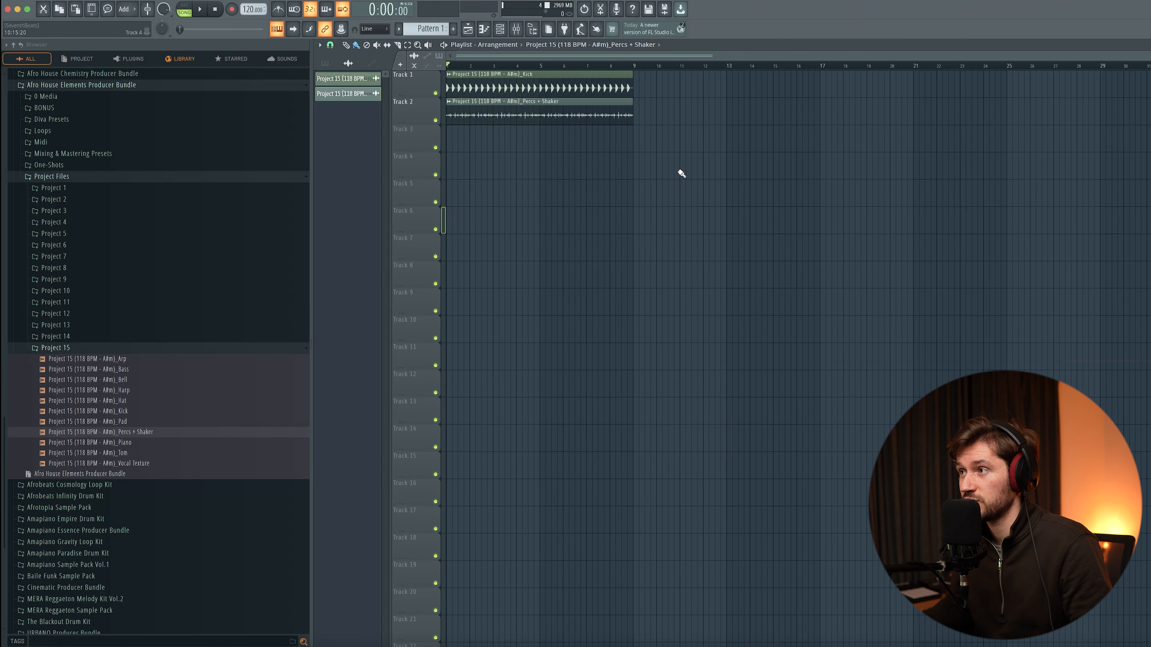
Place the Project 15 Hat loop on Track 3 from bar 1 and audition the drum loops together.
{"action": "key", "text": "space"}
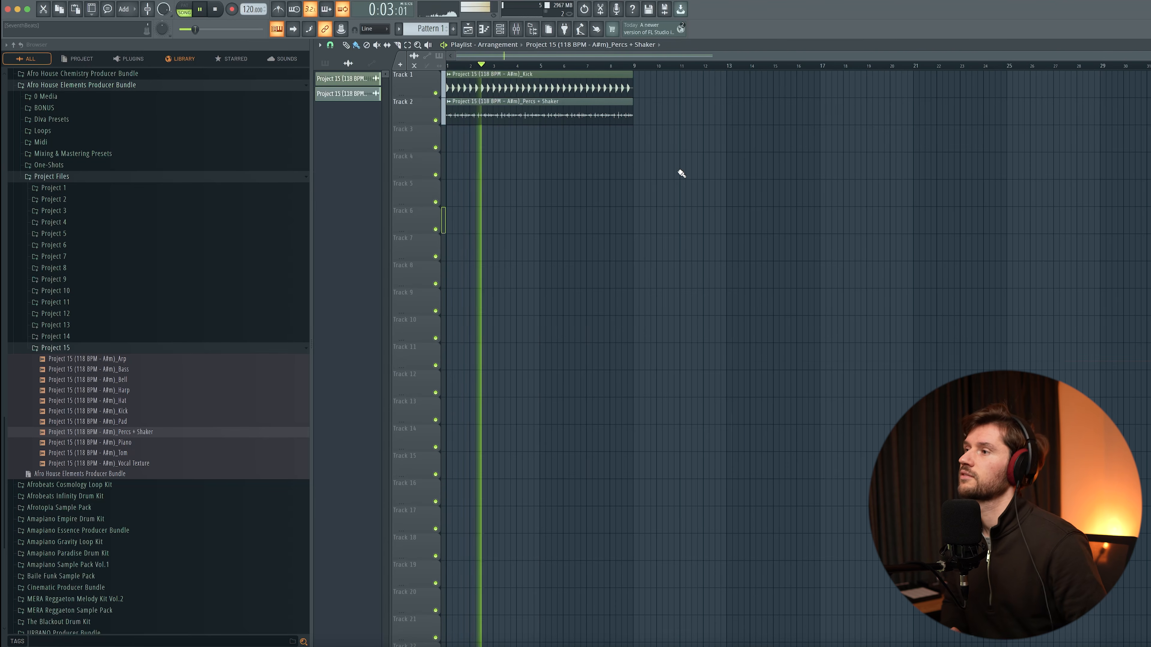
{"action": "key", "text": "space"}
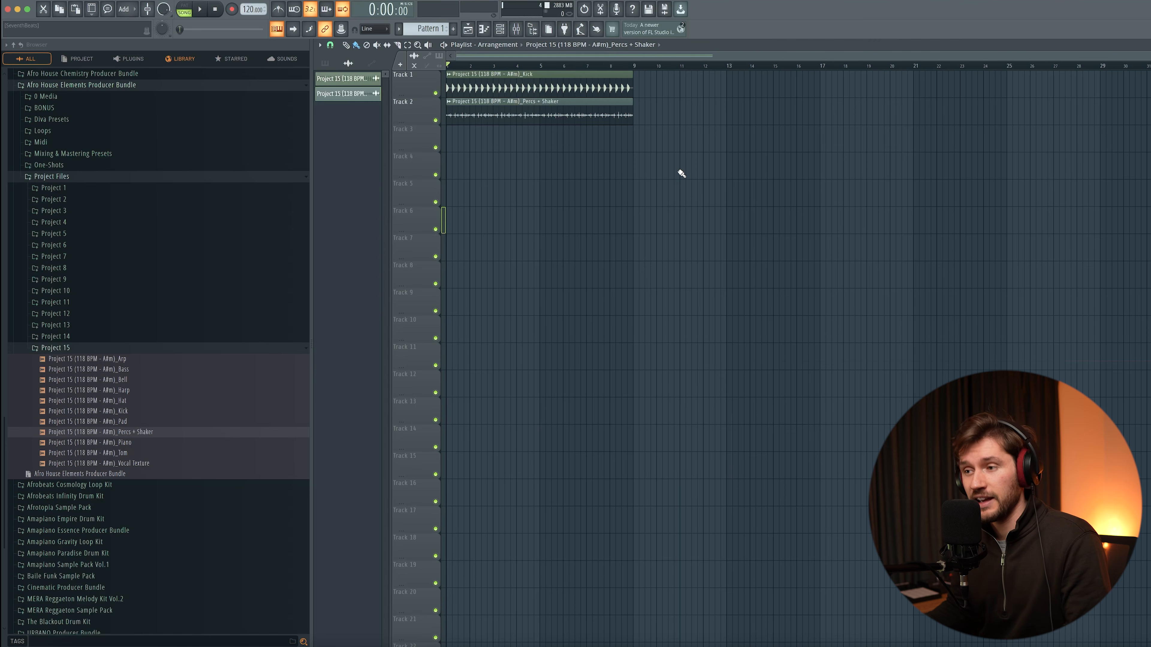
{"action": "left_click_drag", "start_coordinate": [125, 401], "coordinate": [539, 276]}
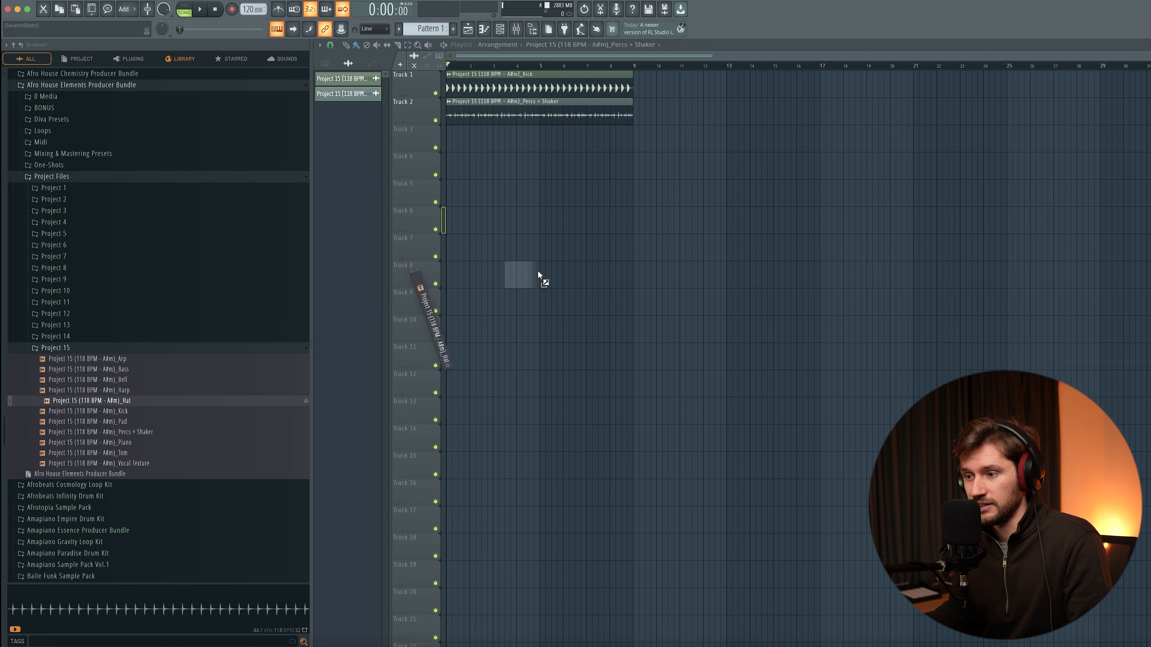
{"action": "left_click_drag", "start_coordinate": [563, 218], "coordinate": [565, 217]}
{"action": "key", "text": "space"}
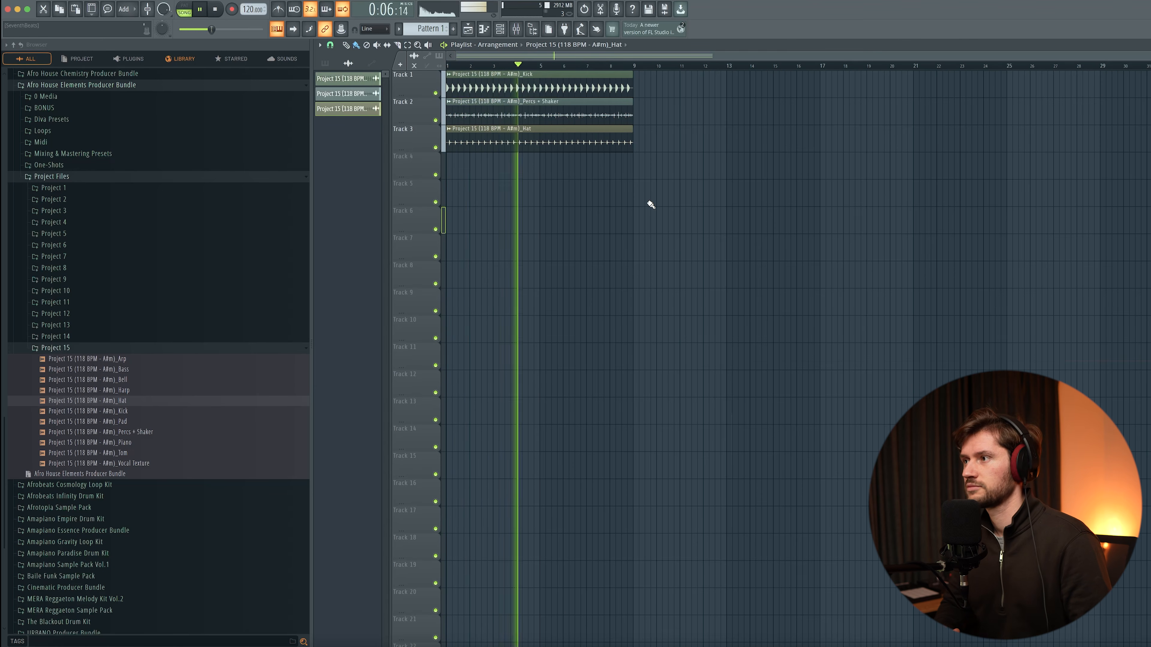
{"action": "key", "text": "space"}
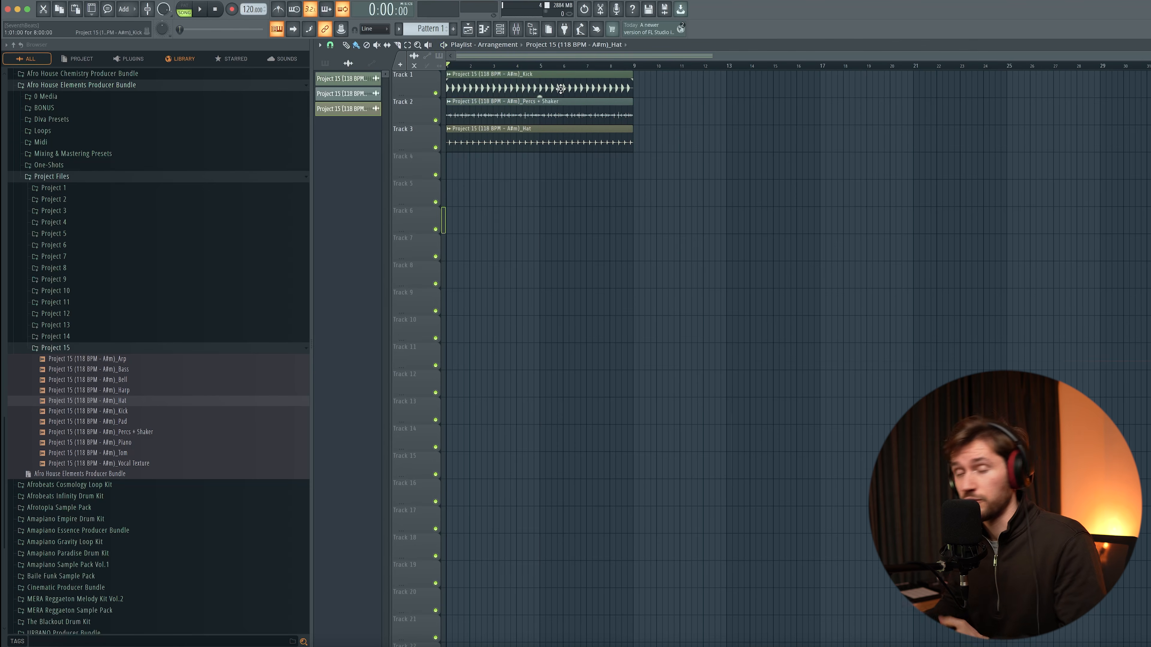
Load the Percussion 50 one-shot from the Afro House Elements Producer Bundle into the channel rack's Sampler channel.
{"action": "left_click", "coordinate": [507, 33]}
{"action": "left_click", "coordinate": [439, 345]}
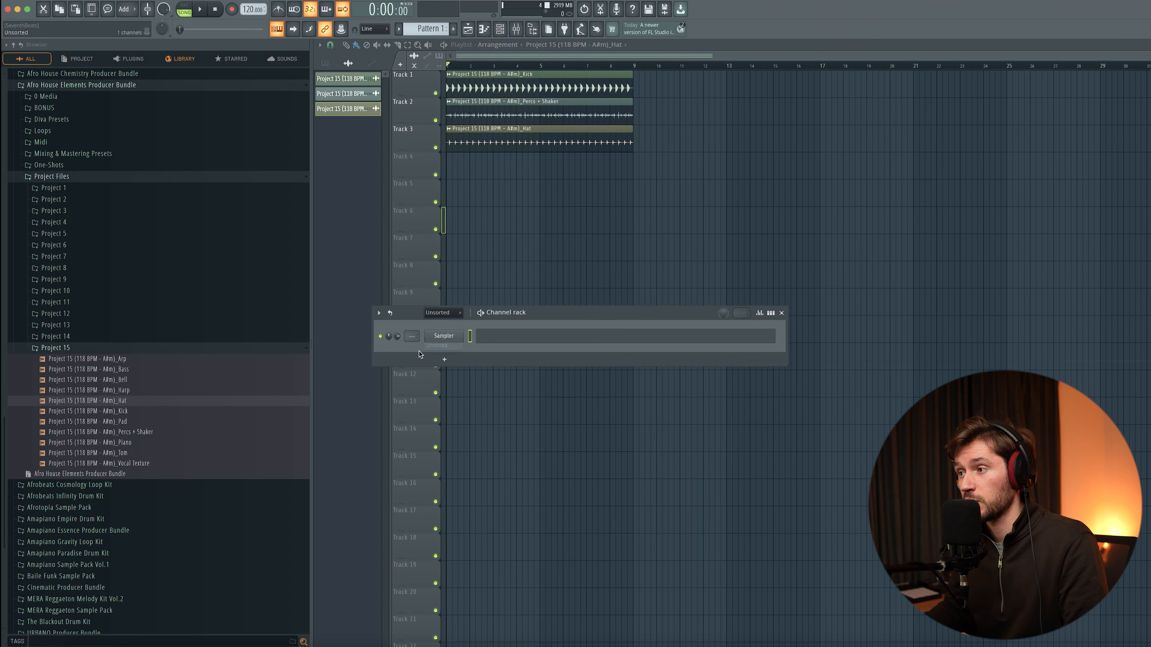
{"action": "left_click", "coordinate": [94, 351]}
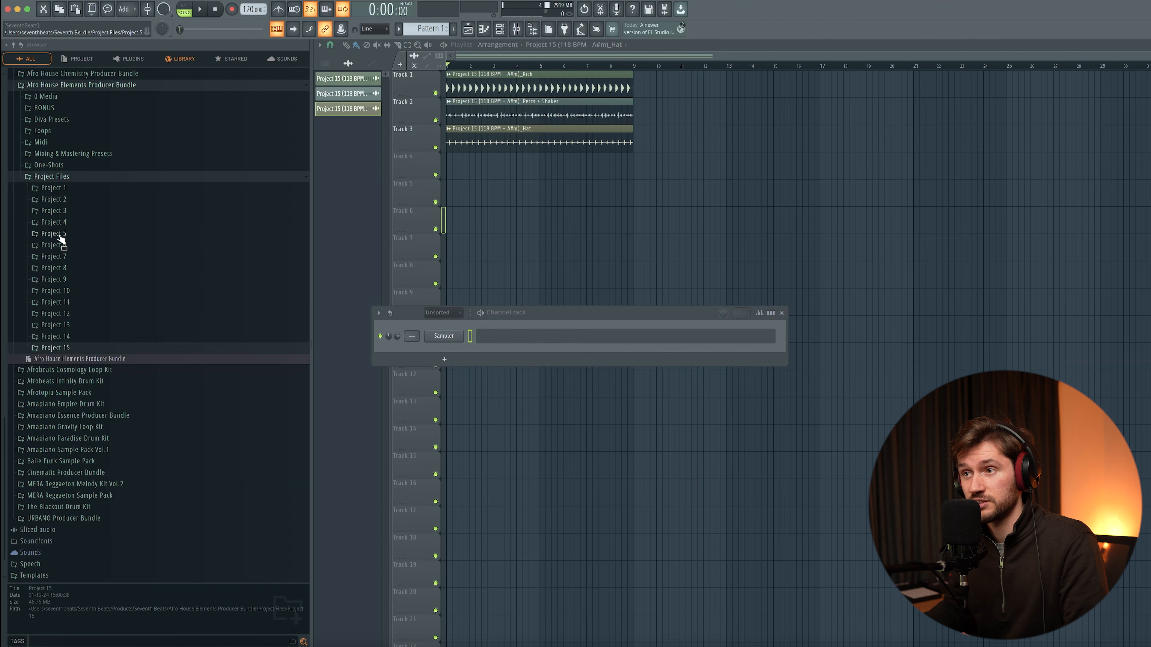
{"action": "left_click", "coordinate": [65, 177]}
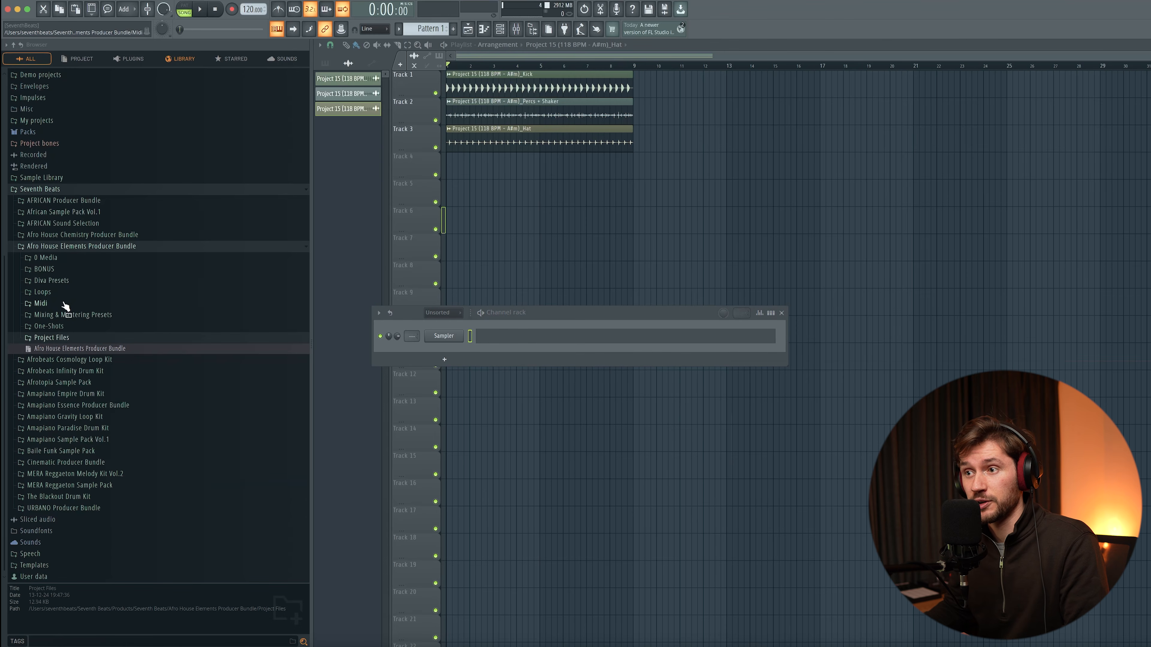
{"action": "left_click", "coordinate": [47, 326]}
{"action": "left_click", "coordinate": [49, 338]}
{"action": "scroll", "coordinate": [91, 372], "scroll_direction": "down", "scroll_amount": 3}
{"action": "left_click", "coordinate": [77, 360]}
{"action": "scroll", "coordinate": [131, 363], "scroll_direction": "down", "scroll_amount": 10}
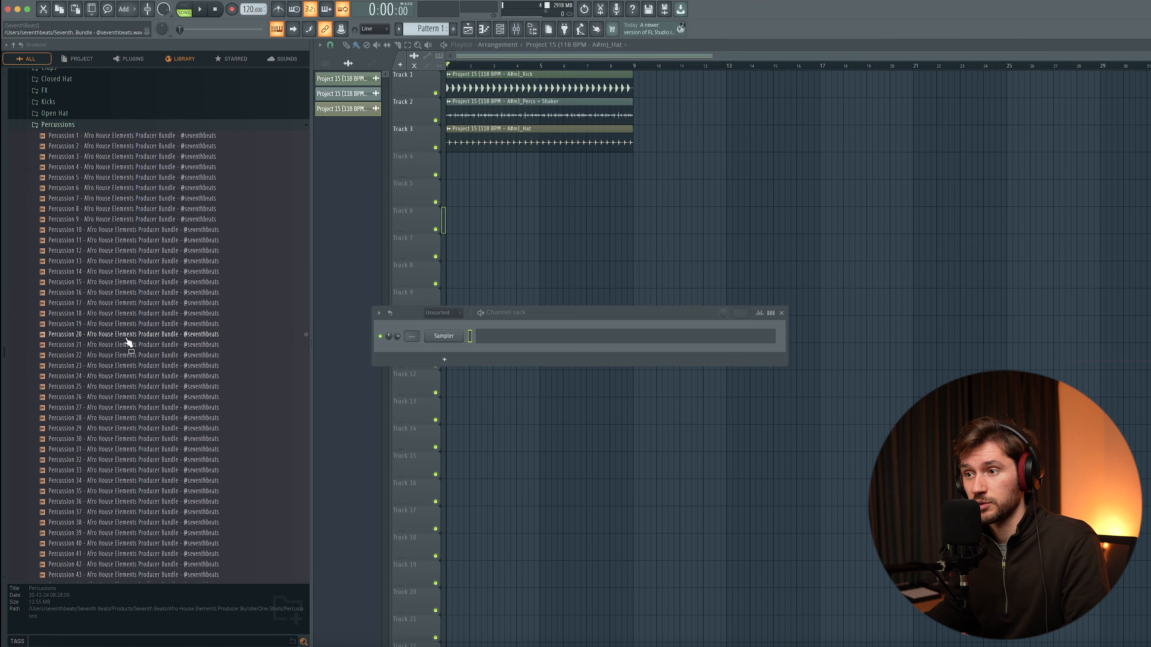
{"action": "left_click", "coordinate": [111, 397]}
{"action": "left_click_drag", "start_coordinate": [113, 398], "coordinate": [443, 335]}
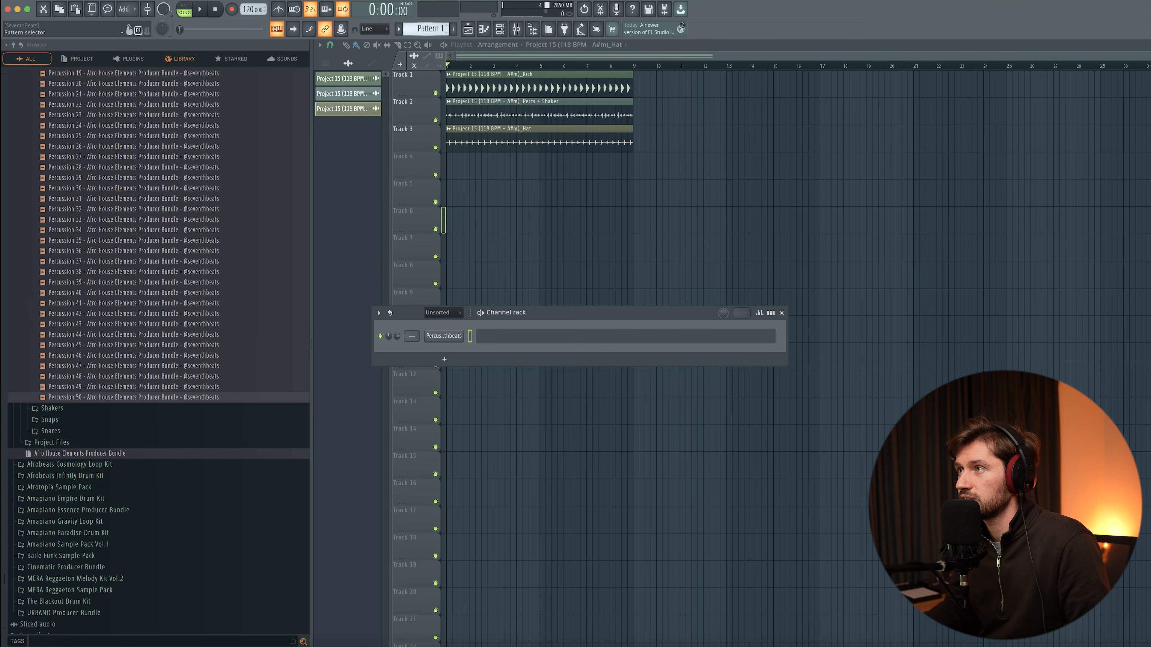
Place Pattern 1 at bar 1 of Track 4 and draw four C5 percussion notes across its first two bars.
{"action": "left_click", "coordinate": [427, 29]}
{"action": "left_click", "coordinate": [453, 172]}
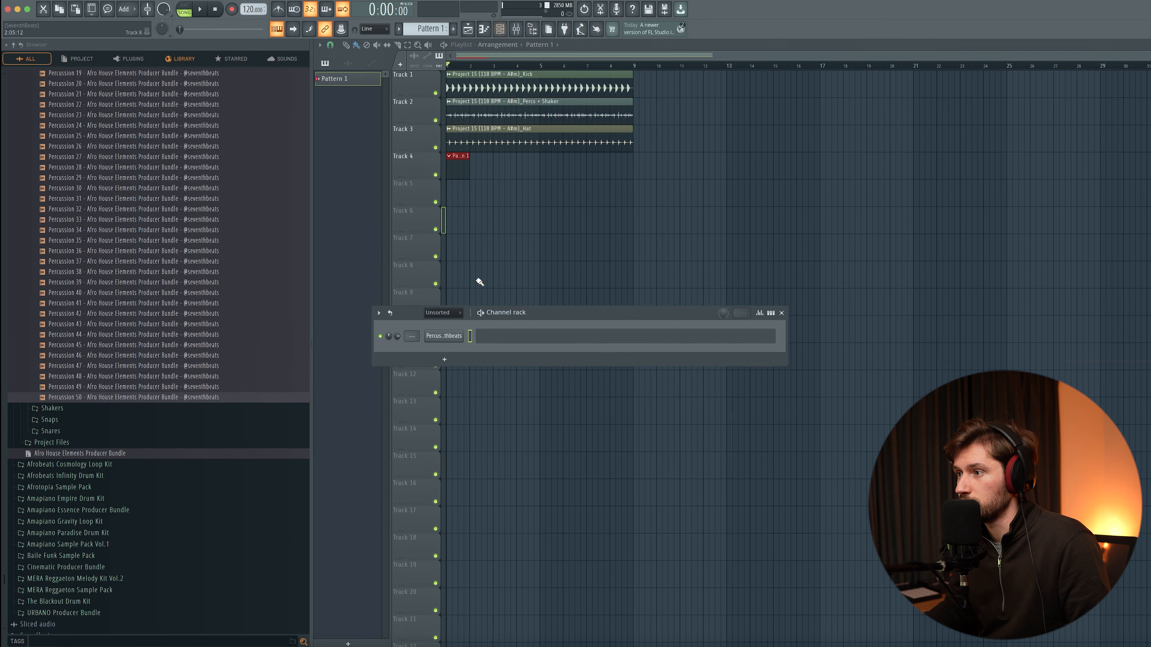
{"action": "left_click", "coordinate": [486, 338]}
{"action": "left_click", "coordinate": [363, 302]}
{"action": "key", "text": "space"}
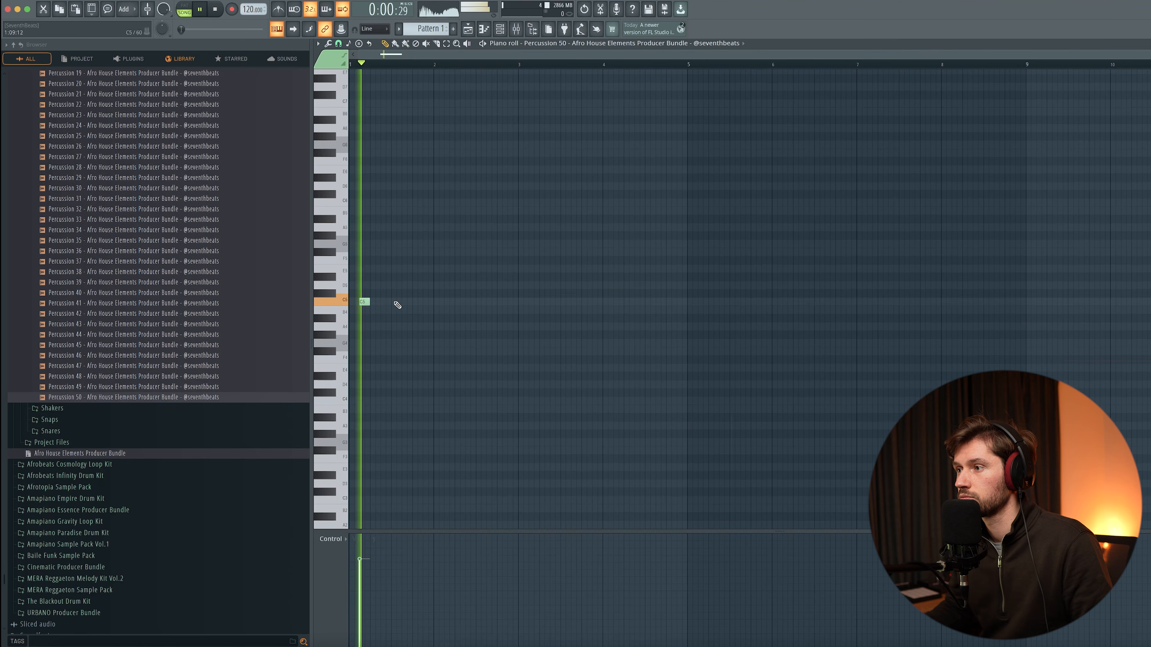
{"action": "left_click", "coordinate": [421, 301]}
{"action": "left_click", "coordinate": [490, 301]}
{"action": "left_click", "coordinate": [504, 302]}
{"action": "key", "text": "space"}
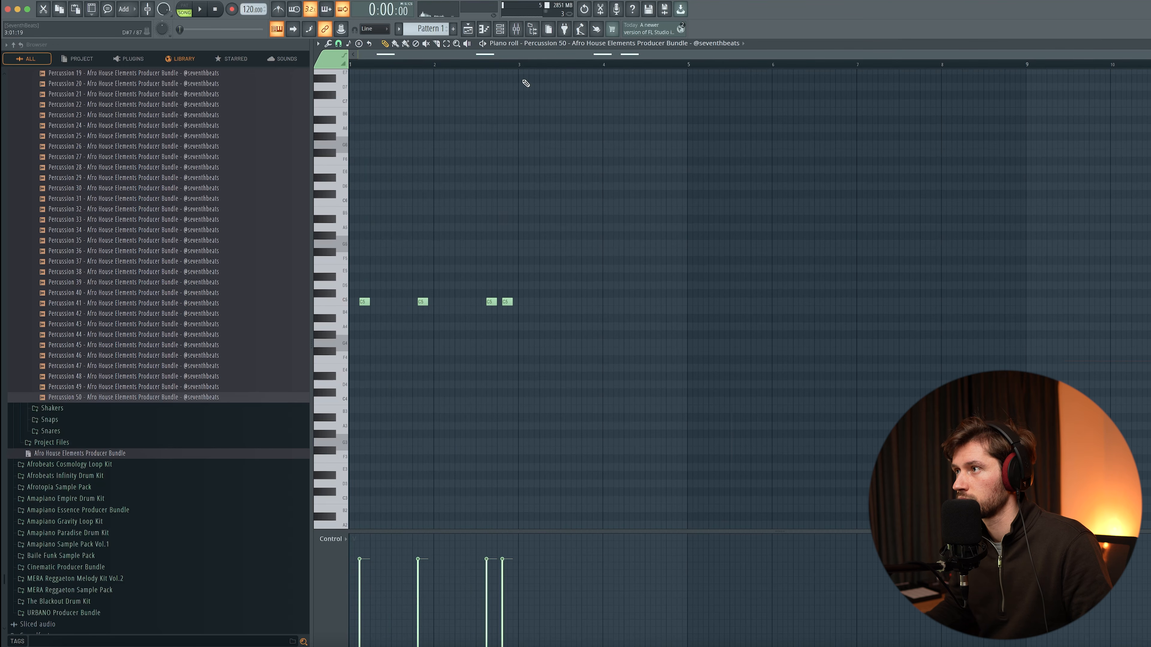
Duplicate the two-bar percussion phrase three times to fill eight bars.
{"action": "left_click_drag", "start_coordinate": [484, 68], "coordinate": [81, 64]}
{"action": "key", "text": "ctrl+b"}
{"action": "key", "text": "ctrl+b"}
{"action": "key", "text": "ctrl+b"}
{"action": "key", "text": "ctrl+d"}
Randomize the velocity levels of the percussion notes and play back the result.
{"action": "key", "text": "alt+r"}
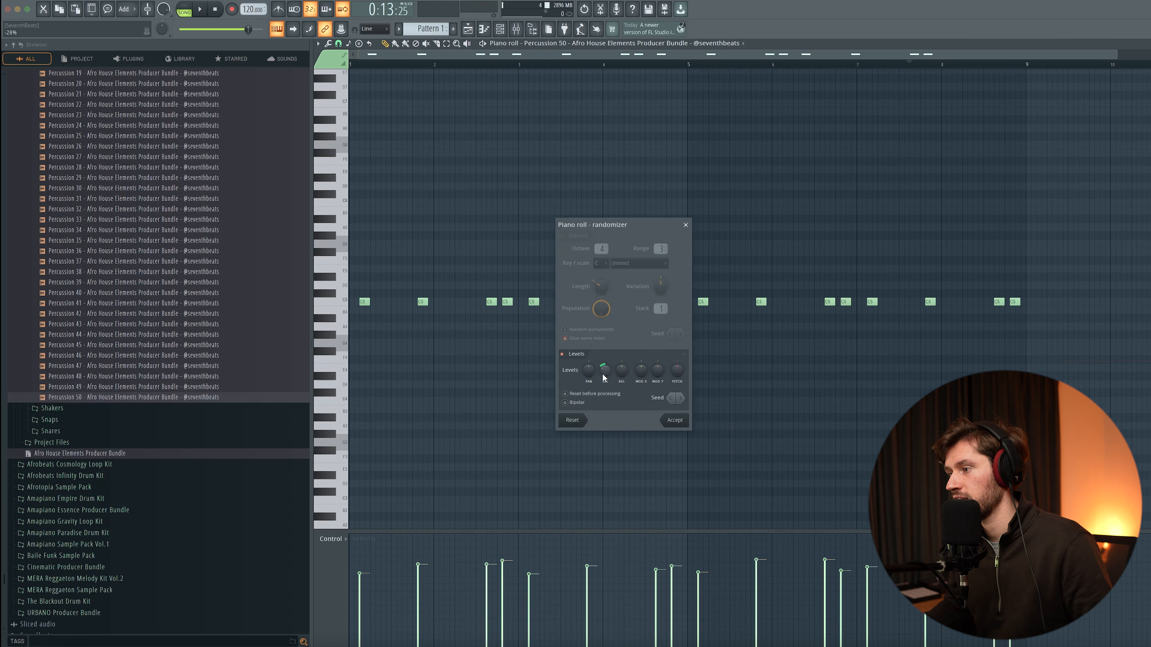
{"action": "left_click", "coordinate": [673, 420]}
{"action": "key", "text": "space"}
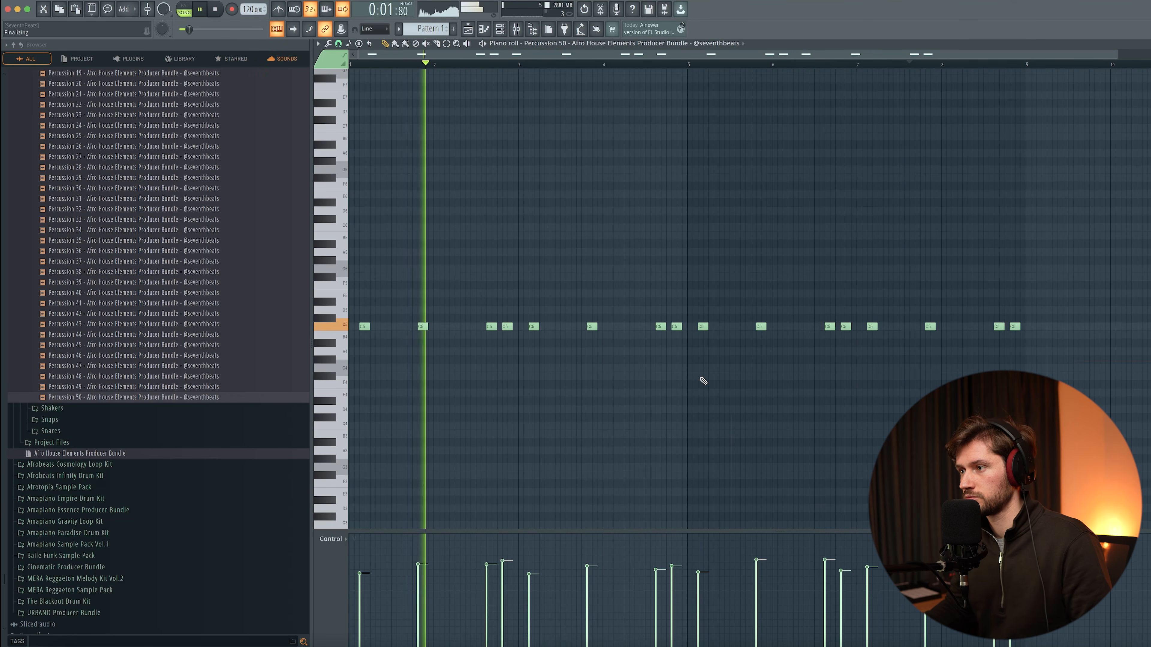
{"action": "key", "text": "space"}
Route the Percussion 50 channel to mixer Insert 6 and return to the playlist.
{"action": "left_click", "coordinate": [500, 30]}
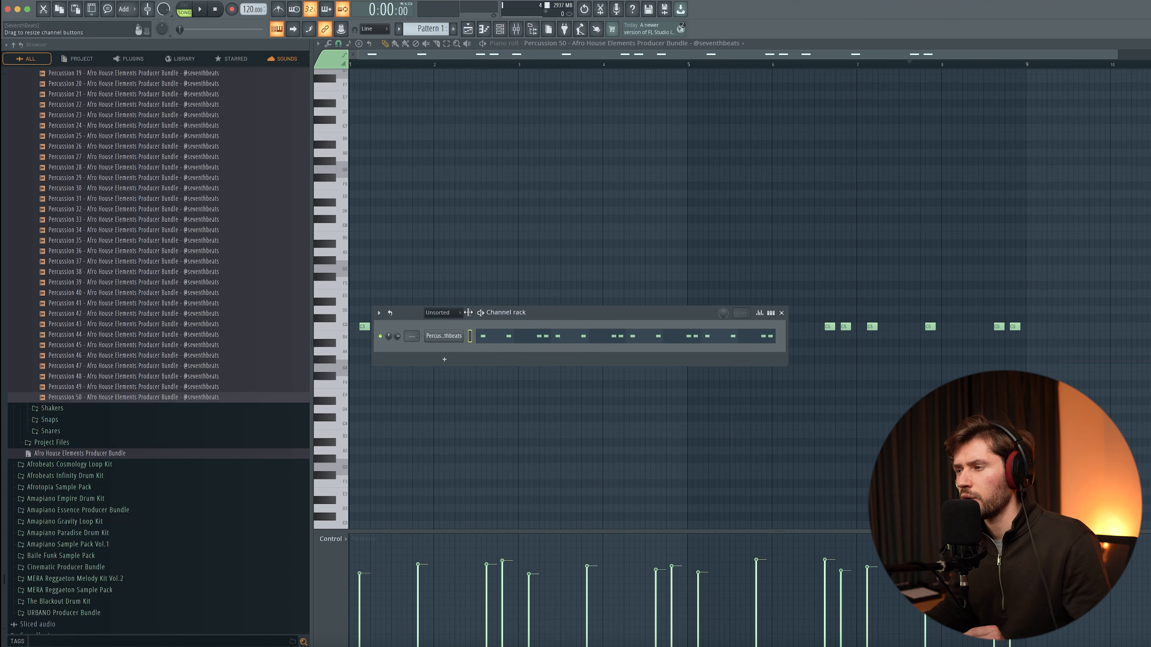
{"action": "left_click", "coordinate": [517, 29]}
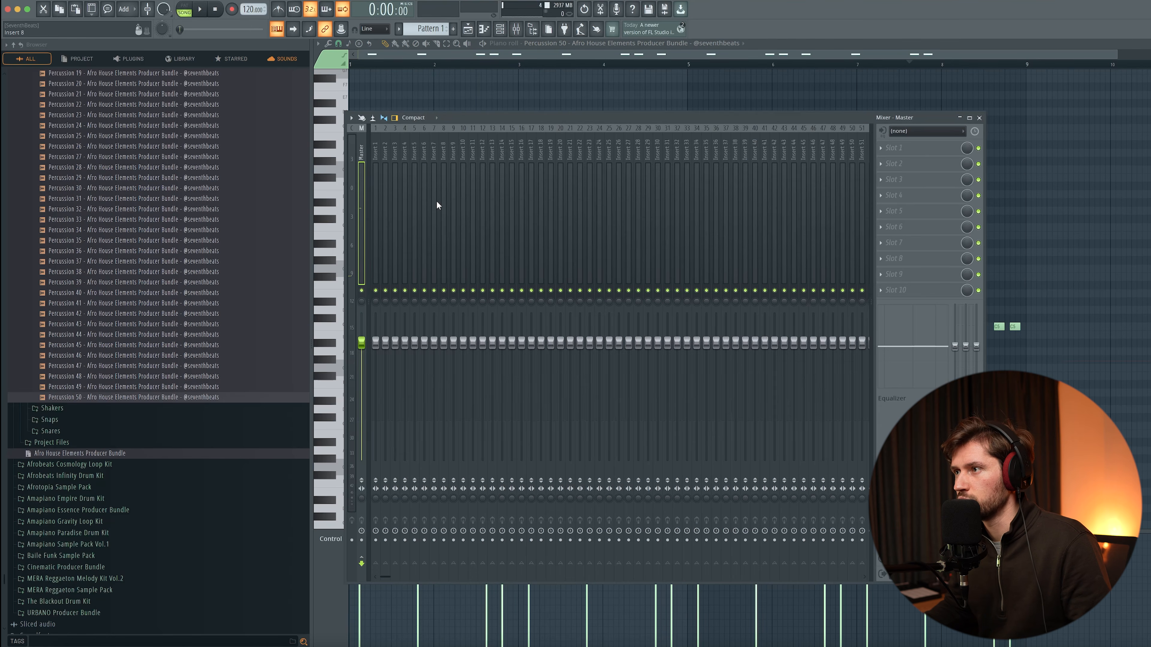
{"action": "right_click", "coordinate": [426, 153]}
{"action": "left_click", "coordinate": [560, 250]}
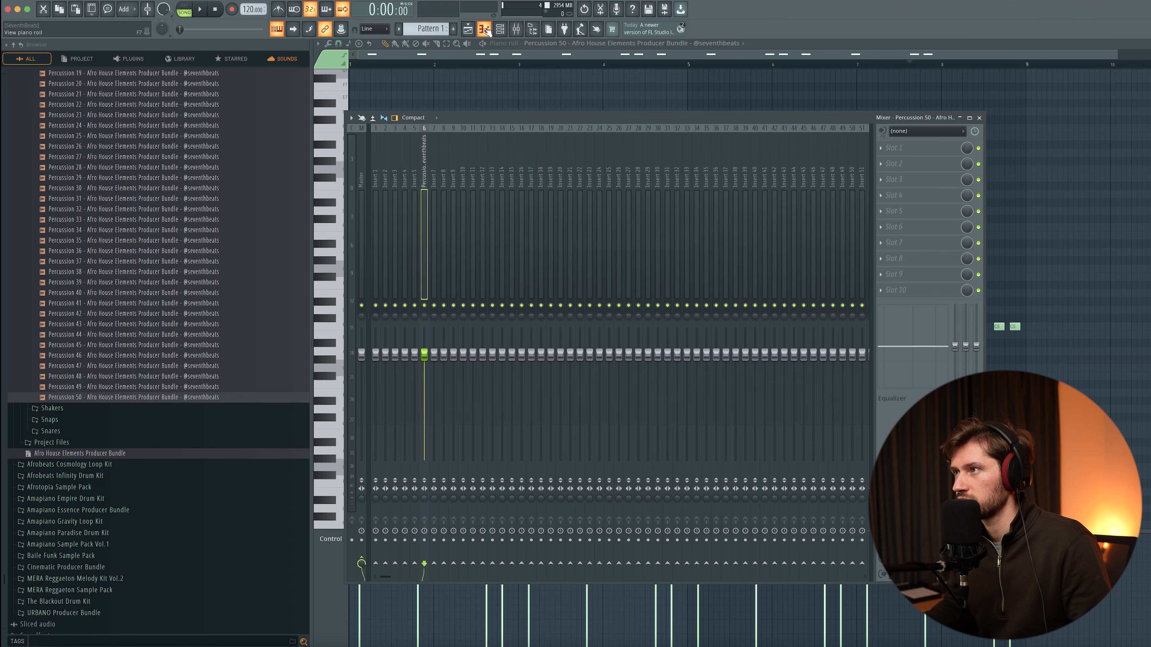
{"action": "left_click", "coordinate": [517, 30]}
{"action": "left_click", "coordinate": [507, 30]}
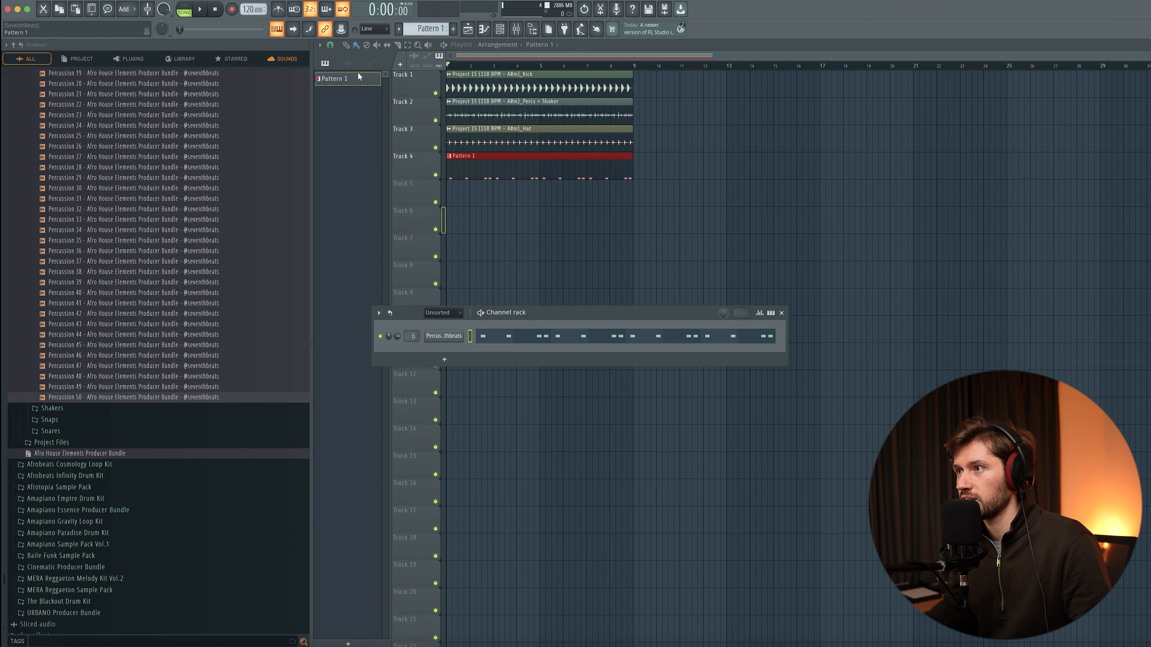
Route the kick, percs and shaker, and hat audio clips to consecutive mixer tracks starting from Insert 1.
{"action": "left_click", "coordinate": [346, 64]}
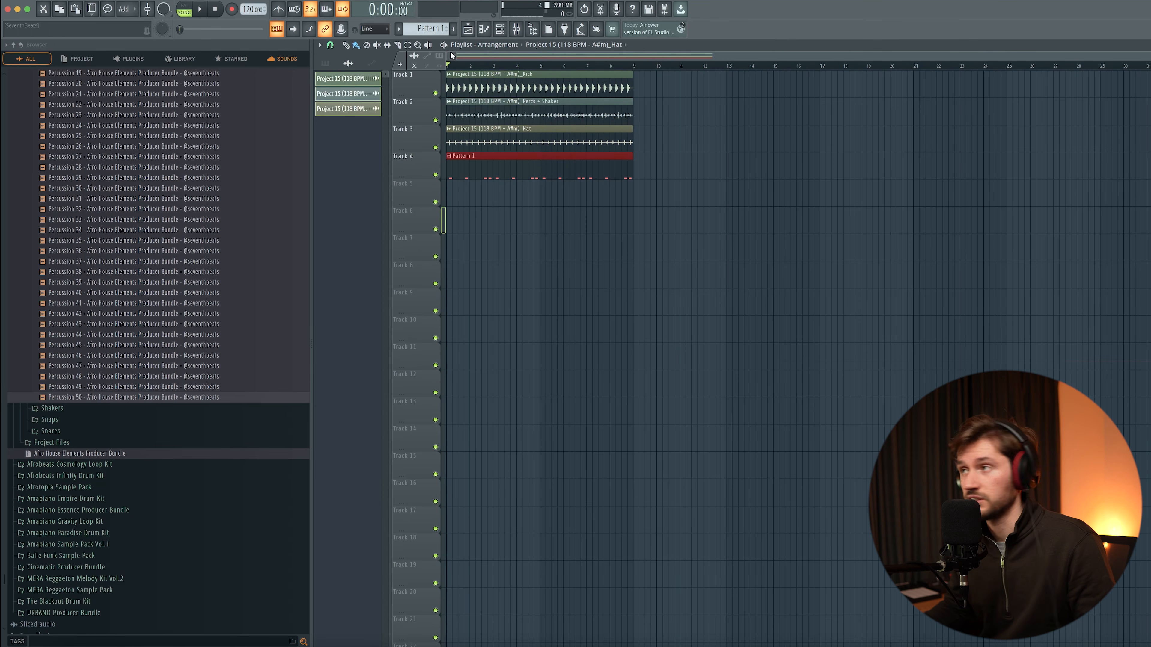
{"action": "left_click", "coordinate": [517, 30]}
{"action": "right_click", "coordinate": [376, 176]}
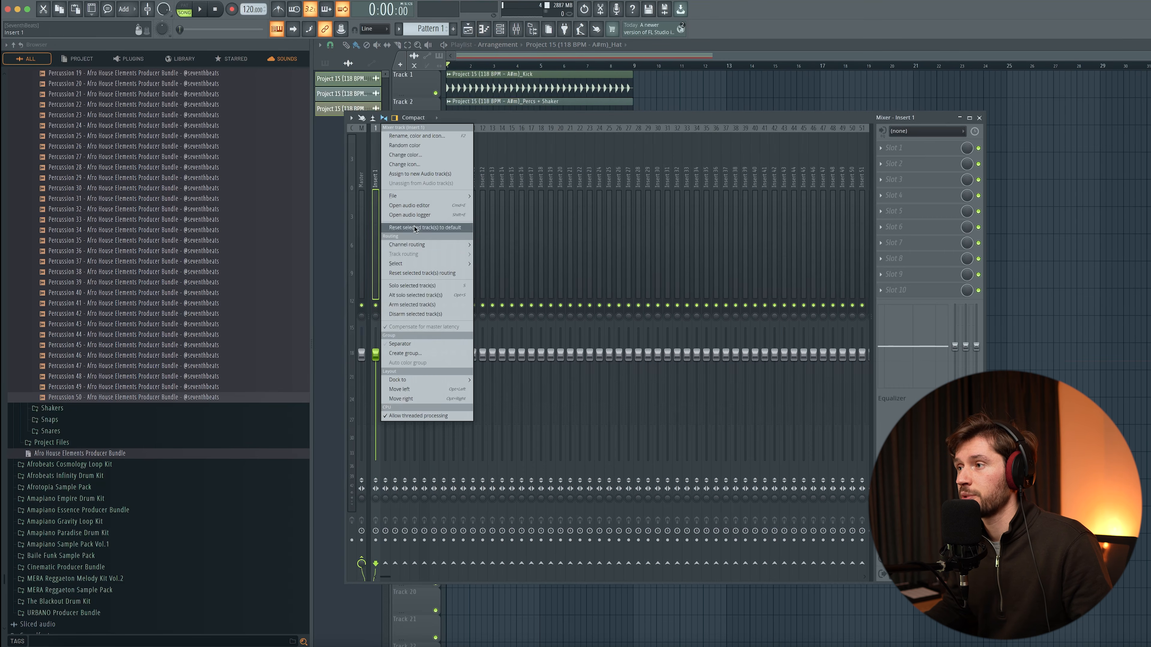
{"action": "mouse_move", "coordinate": [415, 244]}
{"action": "left_click", "coordinate": [513, 254]}
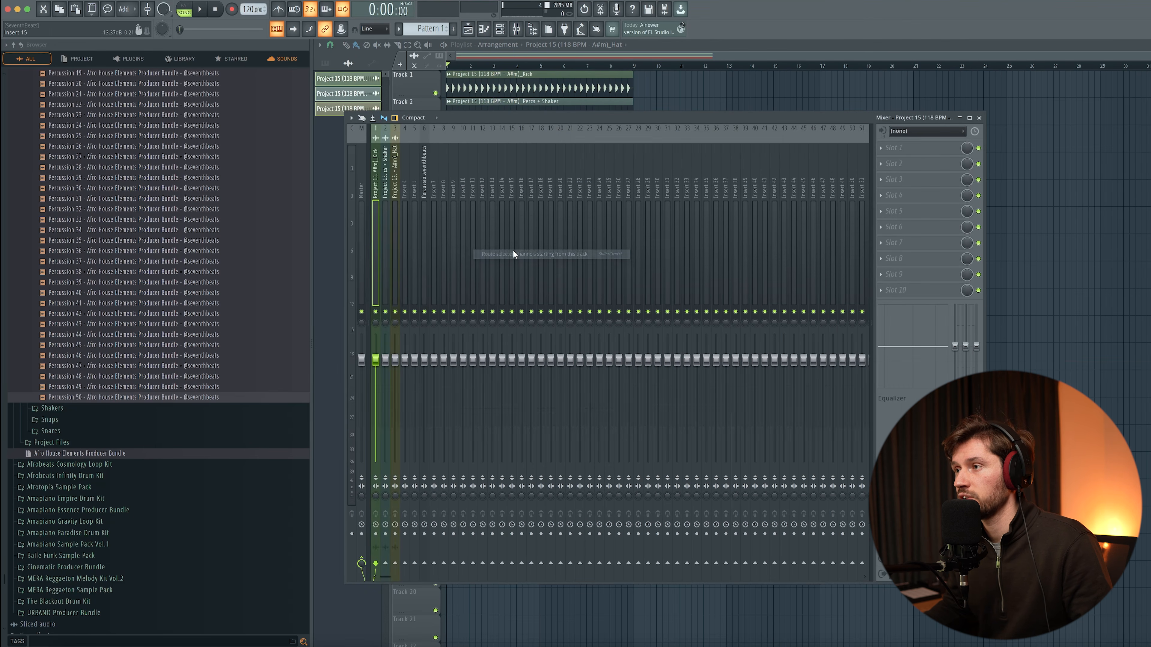
Lower the Percussion 50 mixer track's volume to about -3.5 dB while checking the balance in playback.
{"action": "left_click", "coordinate": [425, 191]}
{"action": "mouse_move", "coordinate": [396, 191]}
{"action": "left_mouse_down"}
{"action": "mouse_move", "coordinate": [378, 191]}
{"action": "mouse_move", "coordinate": [395, 188]}
{"action": "left_mouse_up"}
{"action": "right_click", "coordinate": [491, 193]}
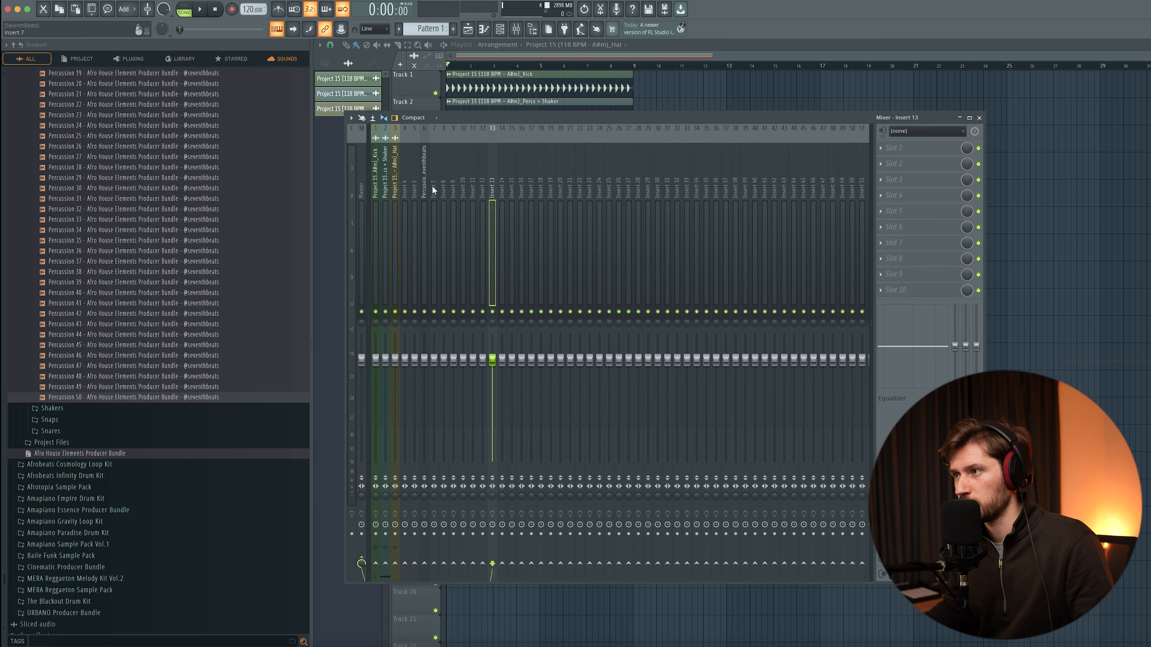
{"action": "left_click", "coordinate": [426, 226]}
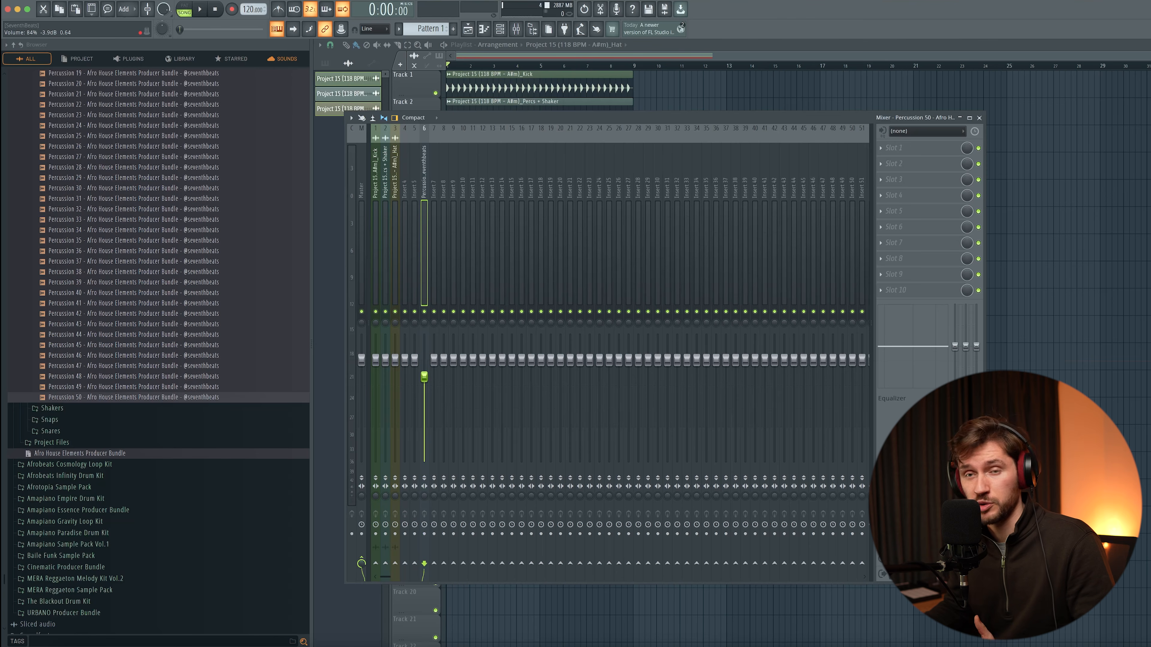
{"action": "key", "text": "space"}
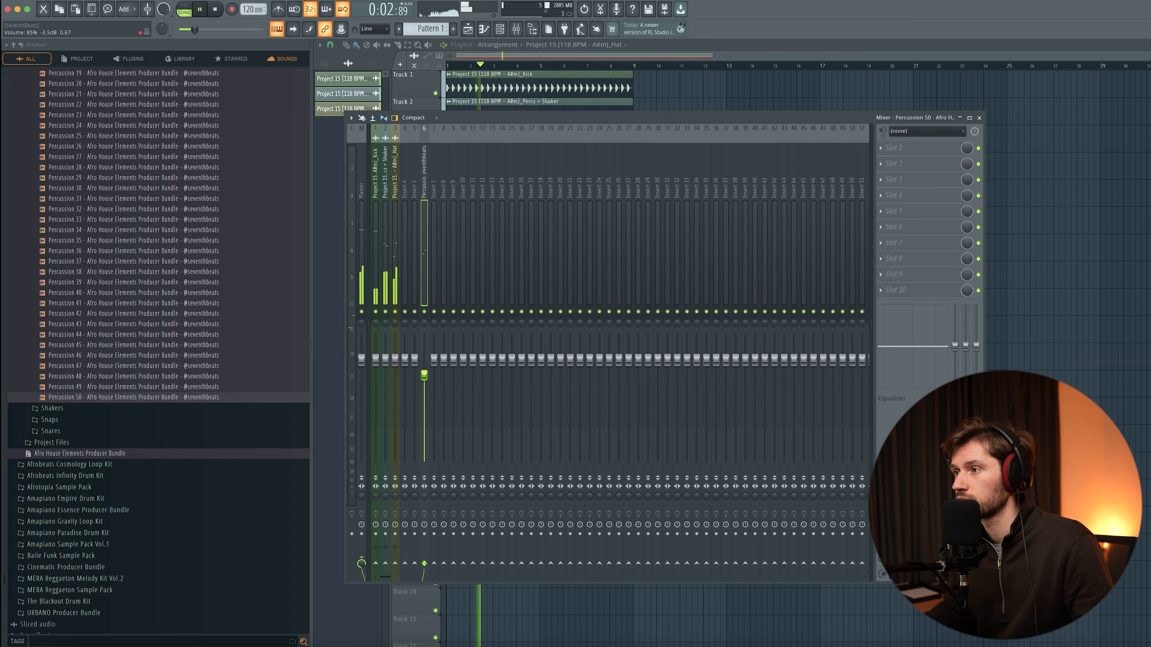
{"action": "key", "text": "space"}
{"action": "key", "text": "F9"}
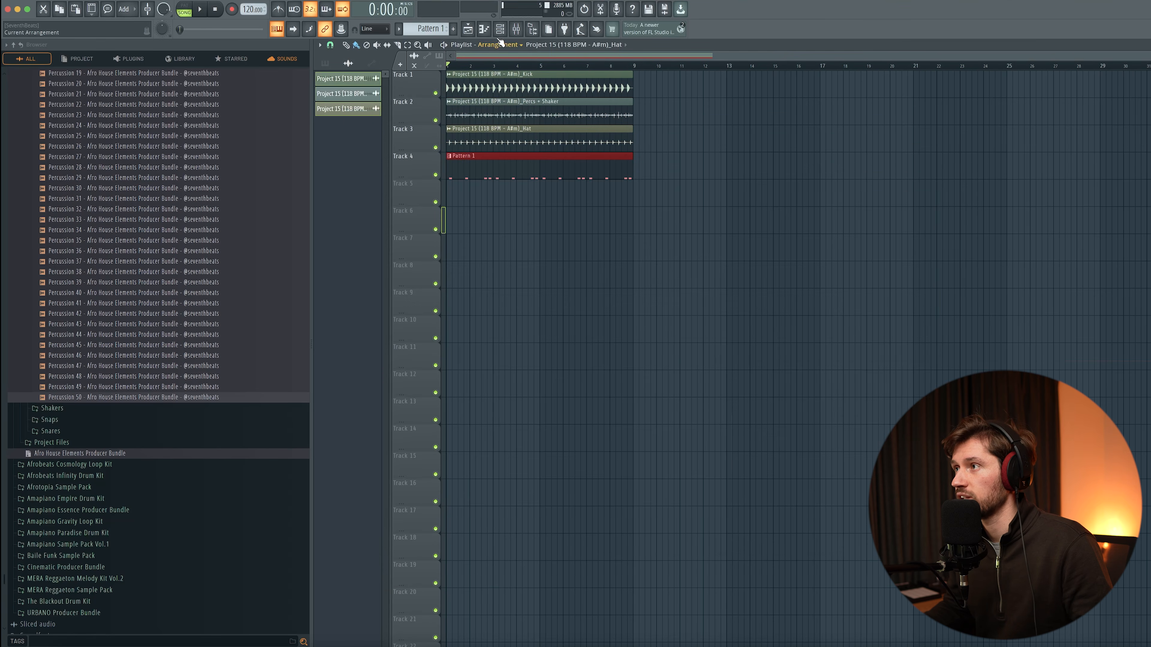
Add an Analog Lab V instrument channel to the channel rack and select the Tense Arpeggio preset.
{"action": "left_click", "coordinate": [500, 29]}
{"action": "left_click", "coordinate": [437, 312]}
{"action": "left_click", "coordinate": [439, 346]}
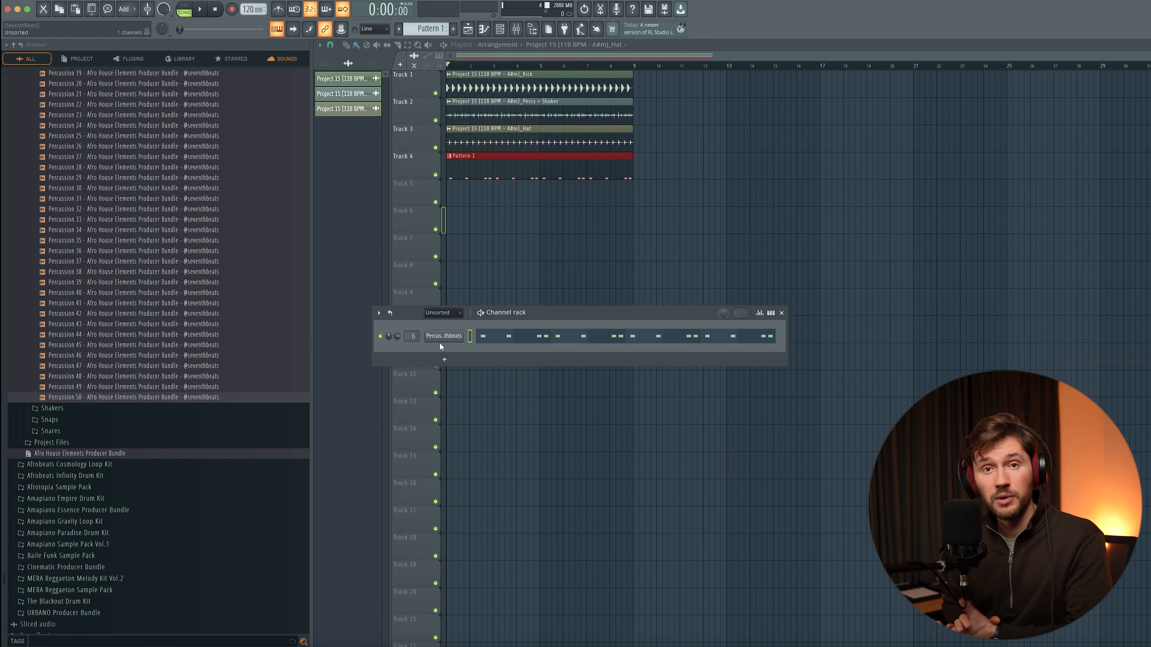
{"action": "left_click", "coordinate": [448, 364]}
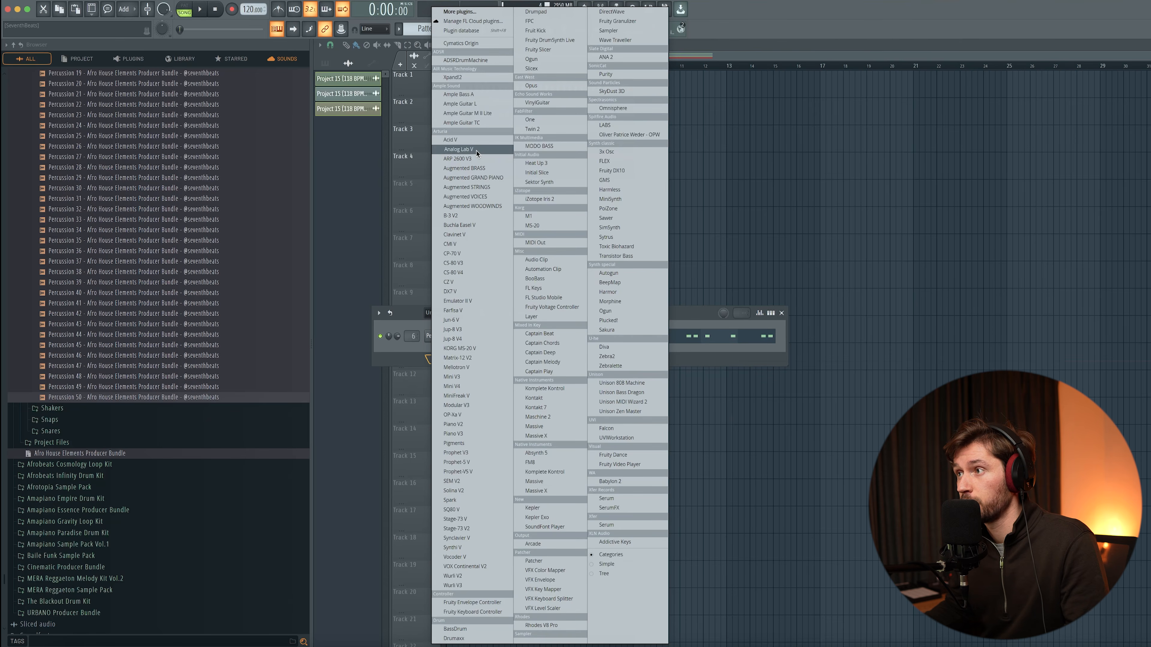
{"action": "left_click", "coordinate": [459, 149]}
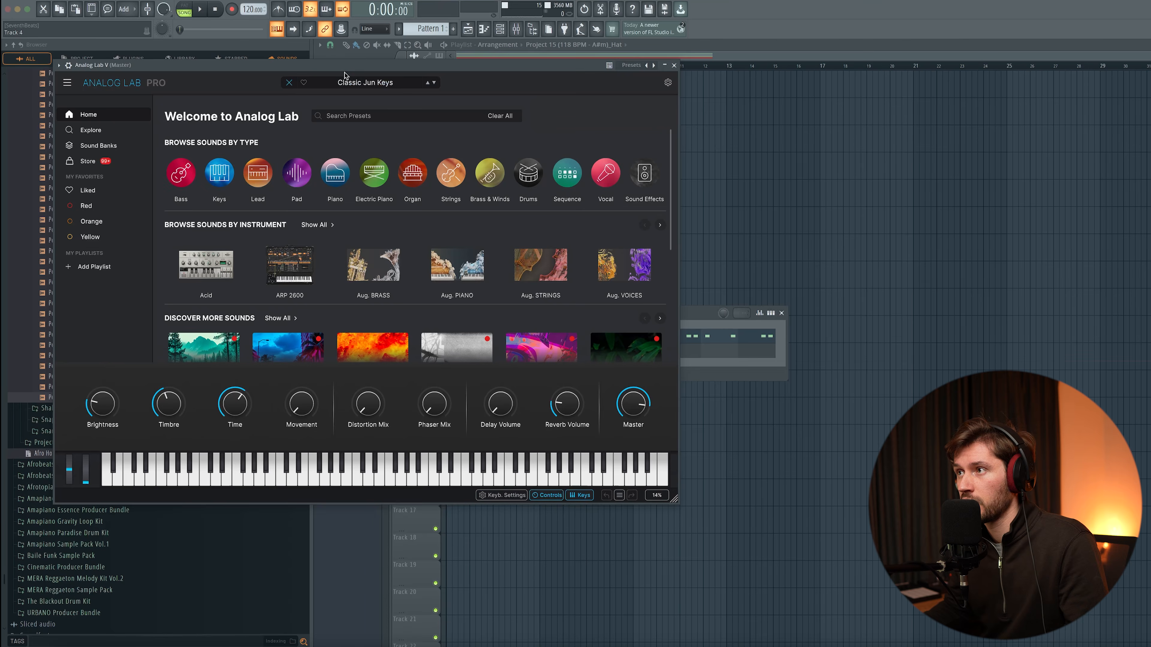
{"action": "left_click_drag", "start_coordinate": [344, 75], "coordinate": [560, 129]}
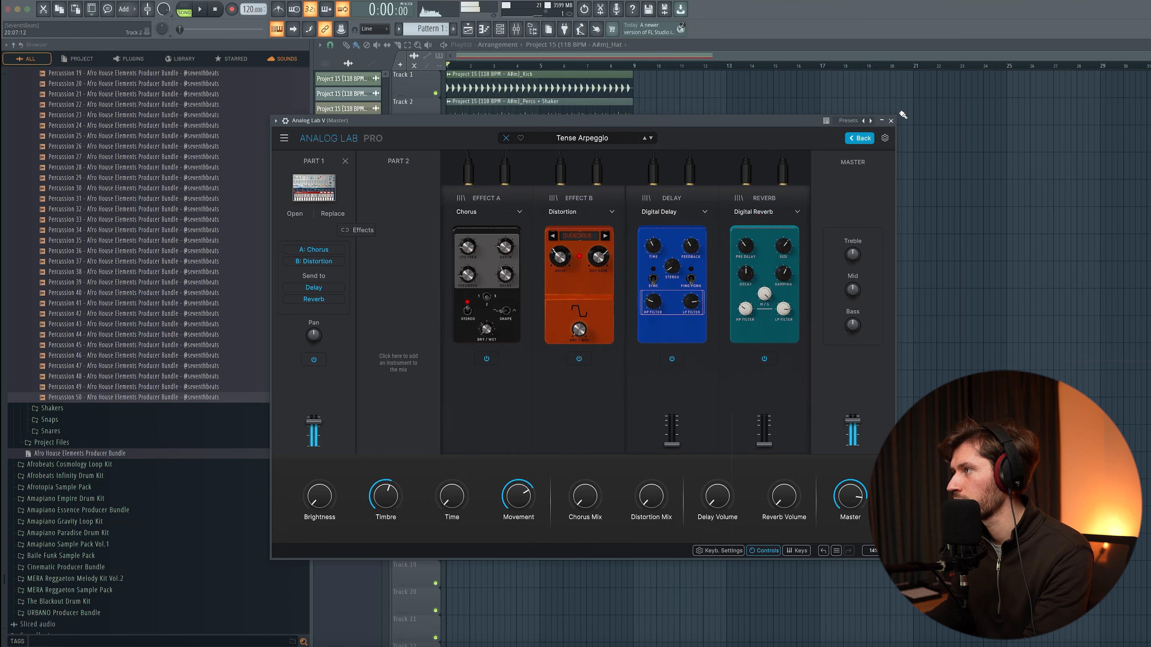
{"action": "left_click", "coordinate": [891, 121]}
Set the piano roll's scale highlighting to root note A# with the Minor Natural (Aeolian) scale.
{"action": "left_click", "coordinate": [318, 44]}
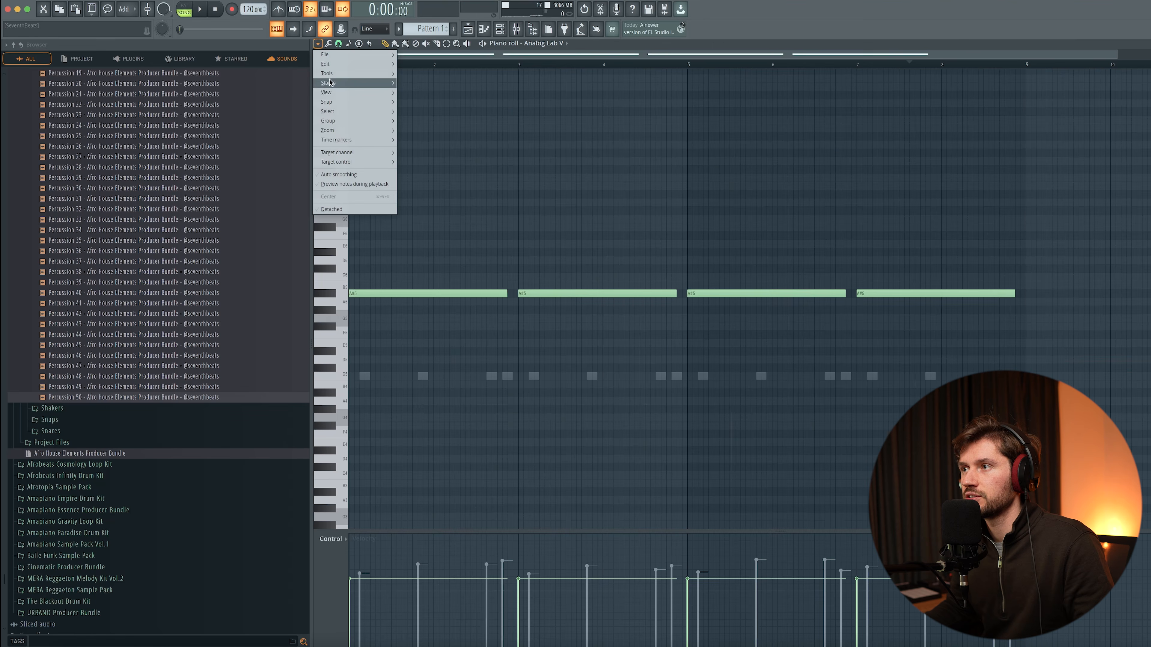
{"action": "mouse_move", "coordinate": [328, 92]}
{"action": "mouse_move", "coordinate": [426, 236]}
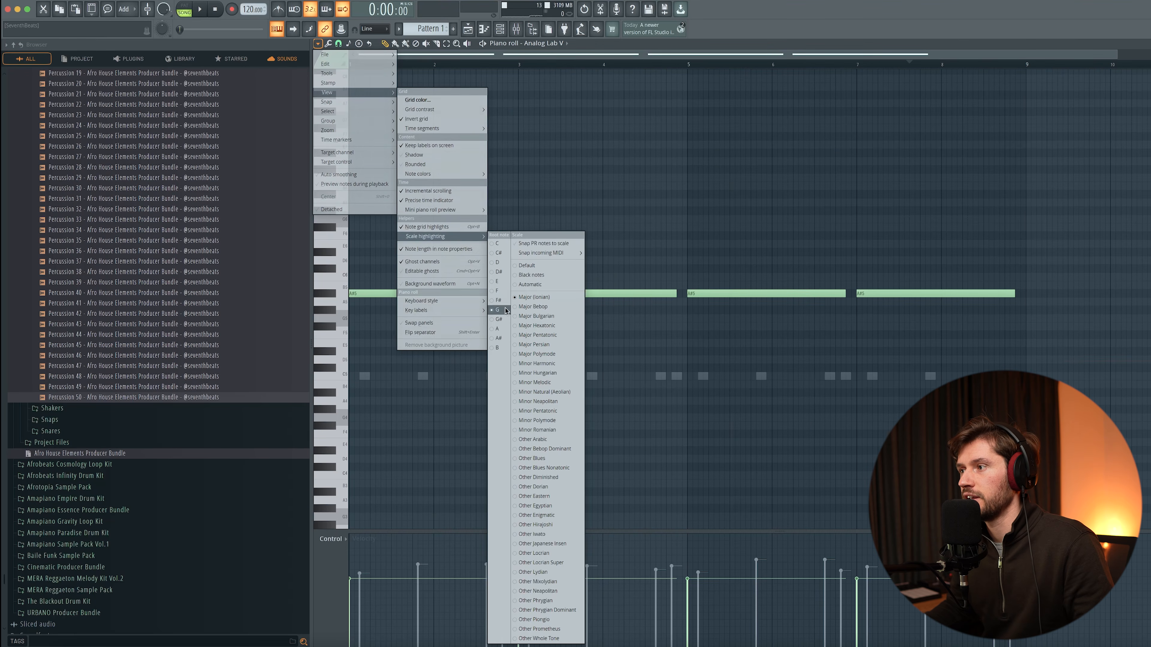
{"action": "left_click", "coordinate": [499, 338]}
{"action": "left_click", "coordinate": [318, 44]}
{"action": "mouse_move", "coordinate": [328, 92]}
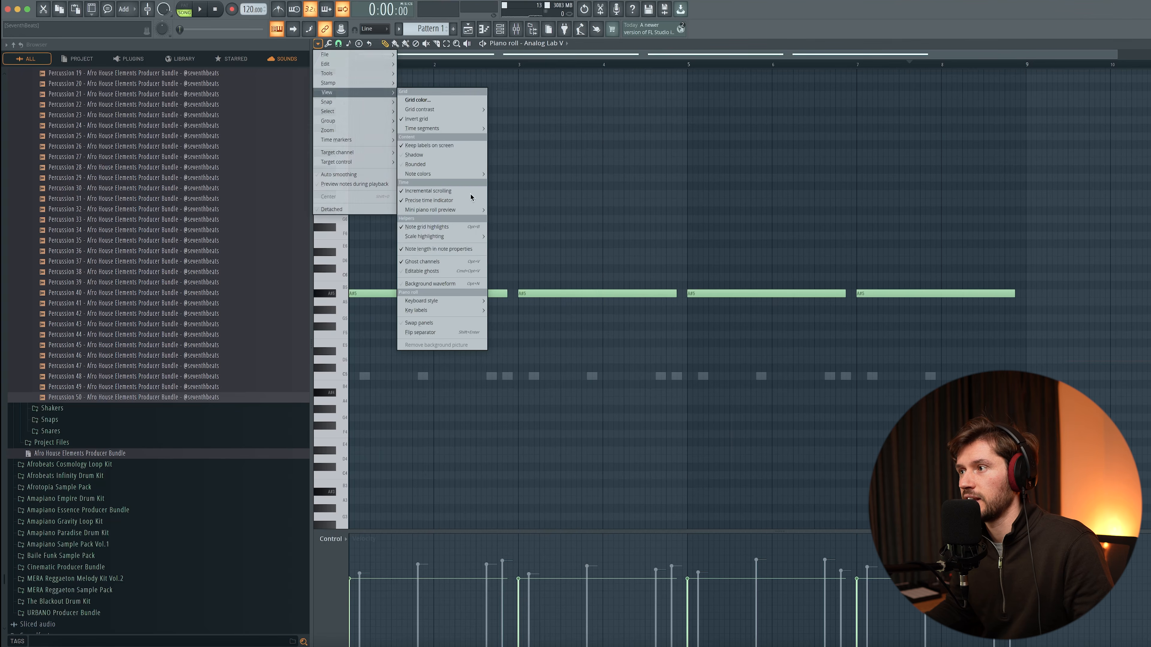
{"action": "mouse_move", "coordinate": [426, 236]}
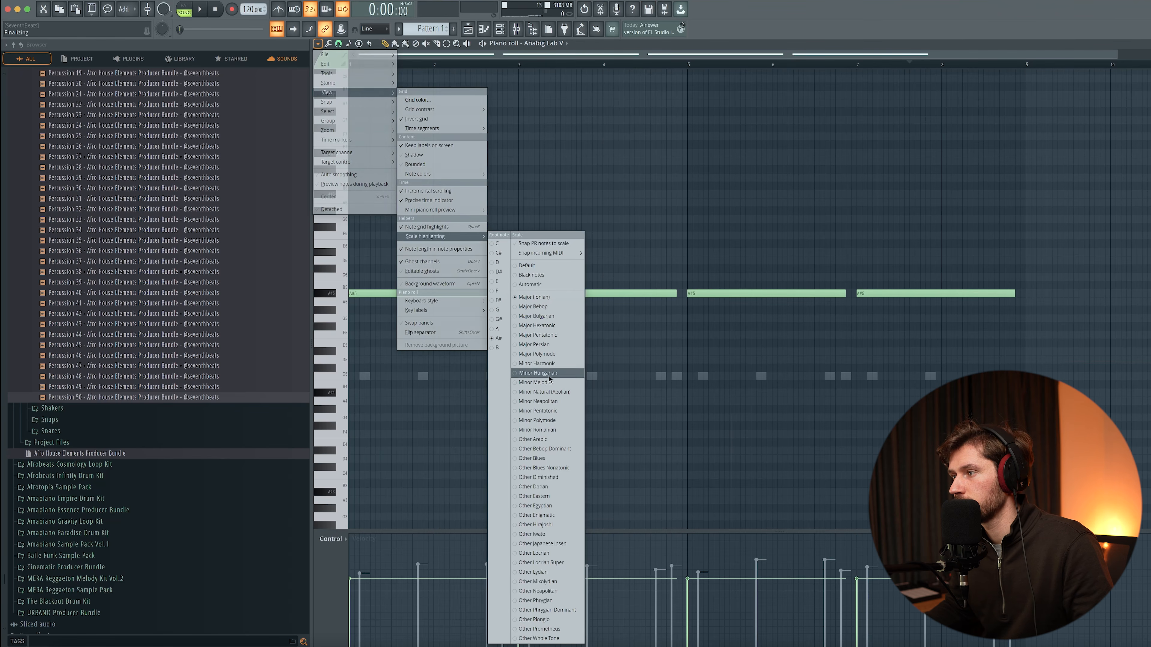
{"action": "left_click", "coordinate": [547, 393]}
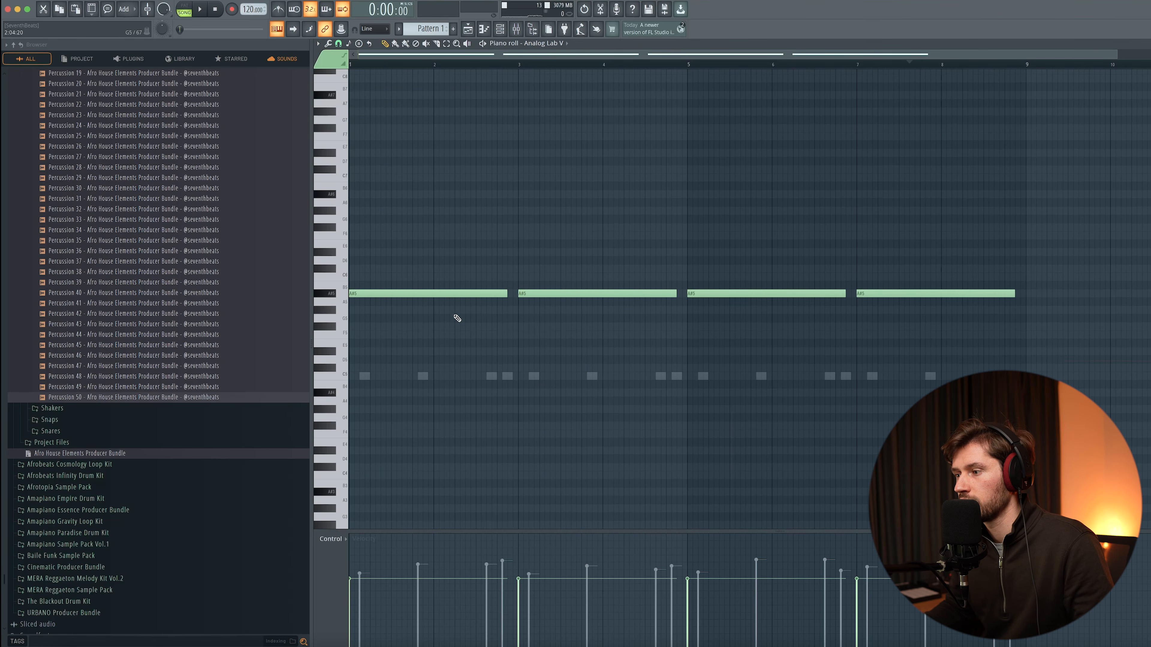
Raise the Tense Arpeggio preset's Brightness to about 0.08 during playback, and return Analog Lab to its preset browser.
{"action": "scroll", "coordinate": [457, 318], "scroll_direction": "up", "scroll_amount": 2}
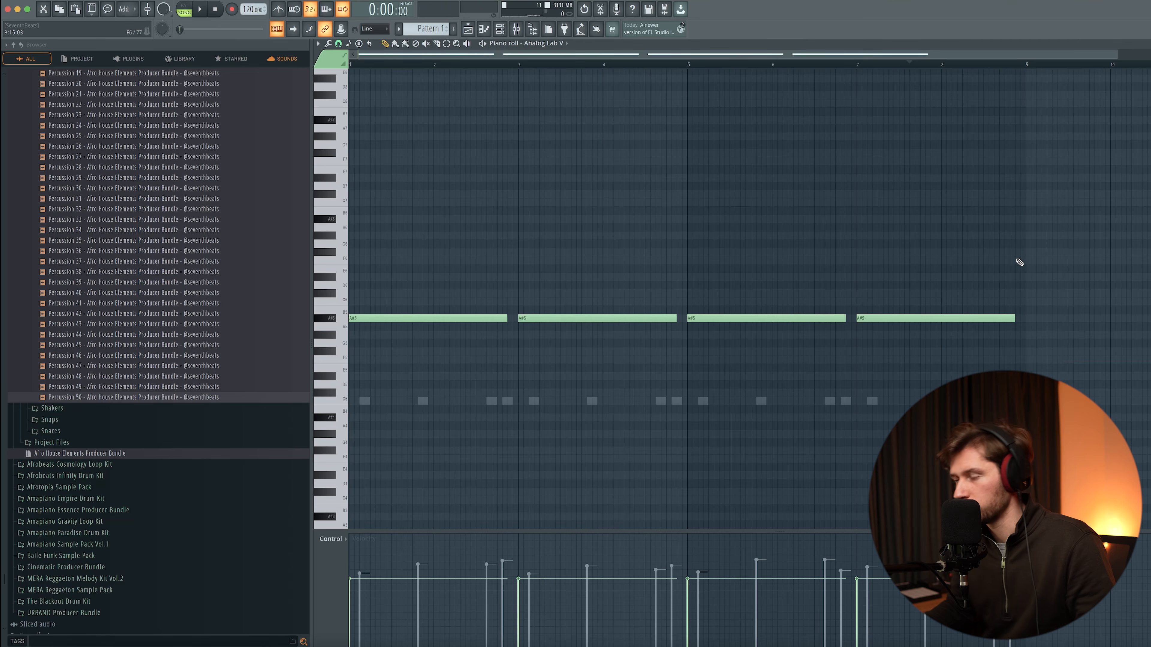
{"action": "key", "text": "space"}
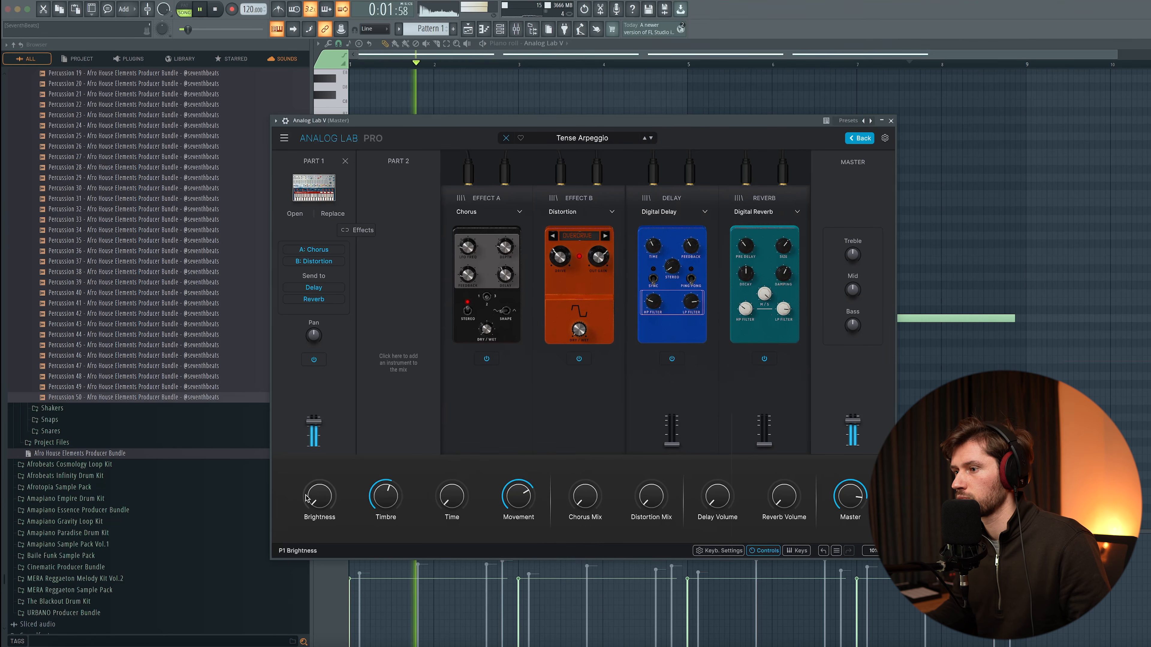
{"action": "left_click_drag", "start_coordinate": [306, 498], "coordinate": [306, 531]}
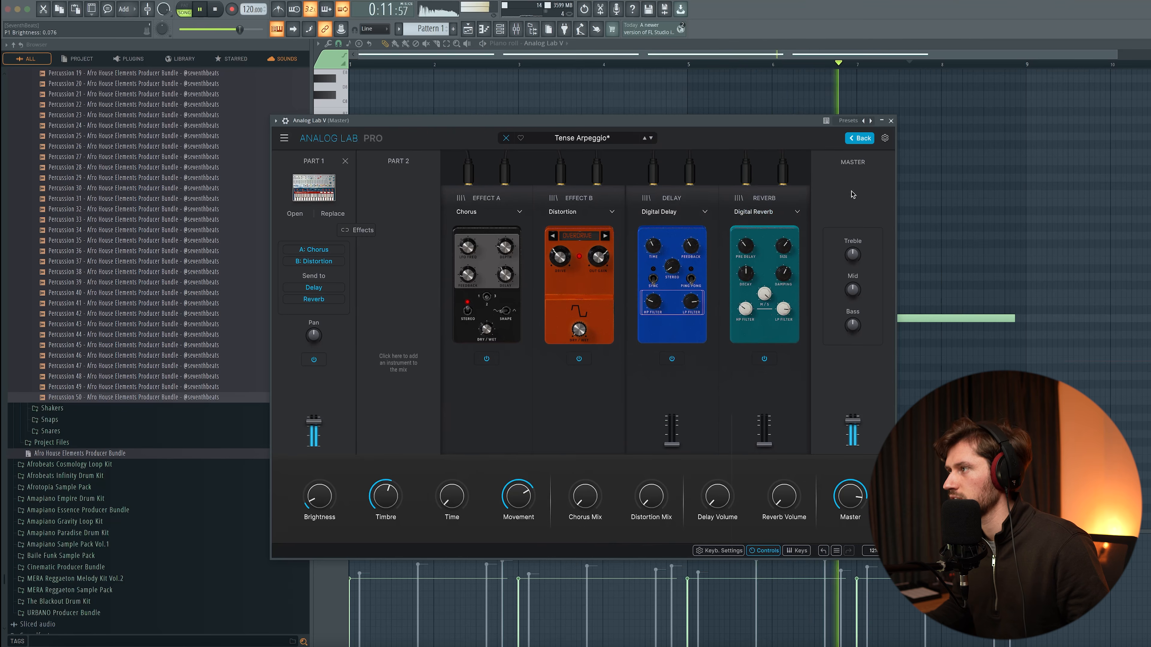
{"action": "left_click", "coordinate": [860, 138]}
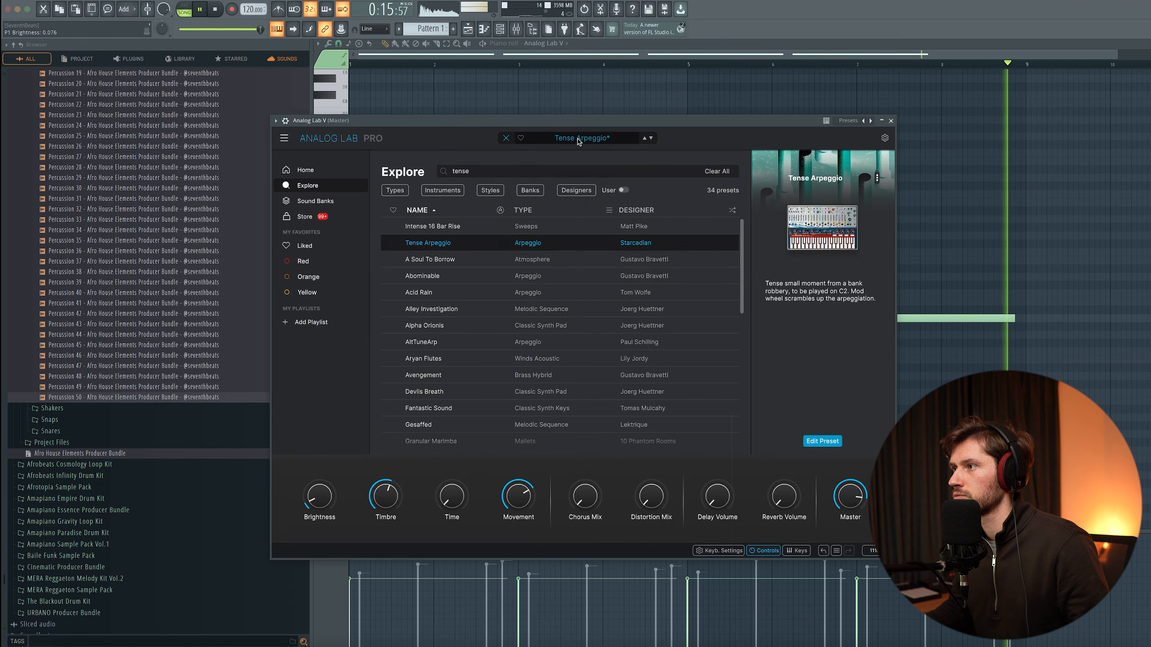
{"action": "key", "text": "space"}
{"action": "key", "text": "Escape"}
Rename the Analog Lab channel as Arp and route it to mixer track Insert 10.
{"action": "right_click", "coordinate": [457, 350]}
{"action": "left_click", "coordinate": [487, 371]}
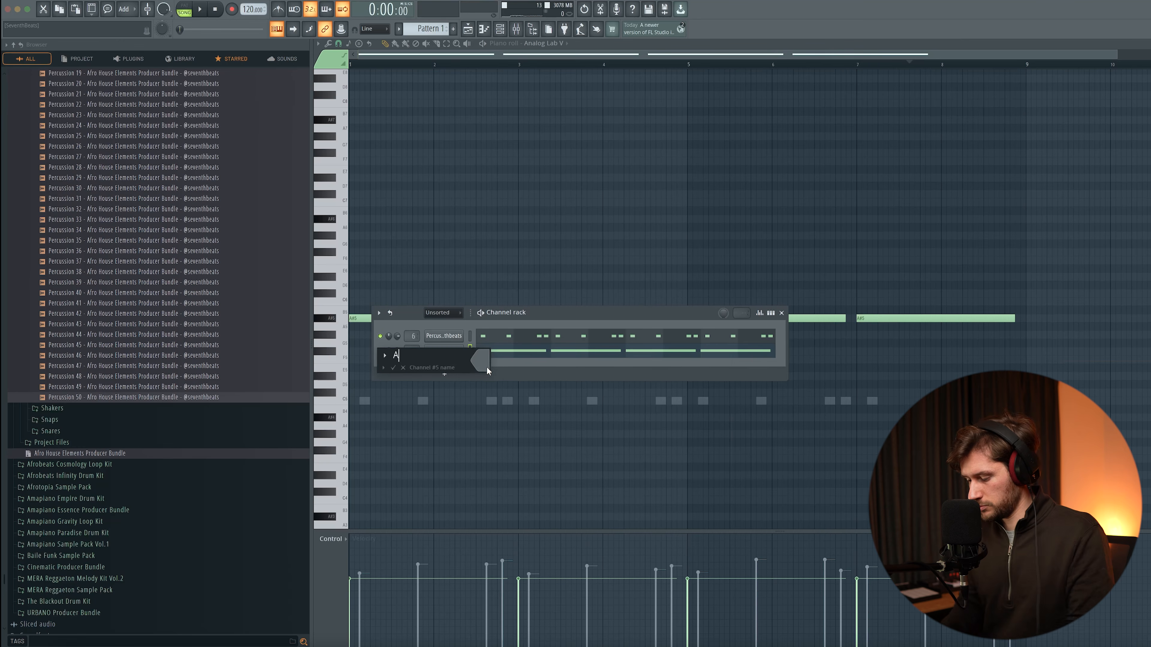
{"action": "key", "text": "Return"}
{"action": "left_click", "coordinate": [519, 29]}
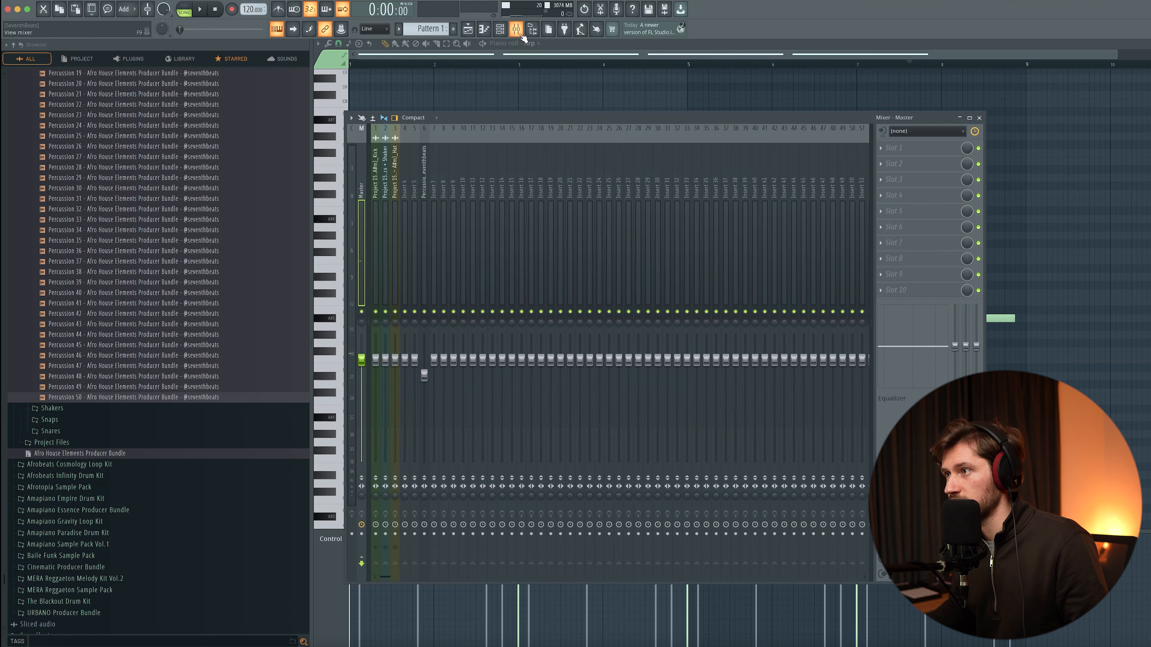
{"action": "right_click", "coordinate": [467, 188]}
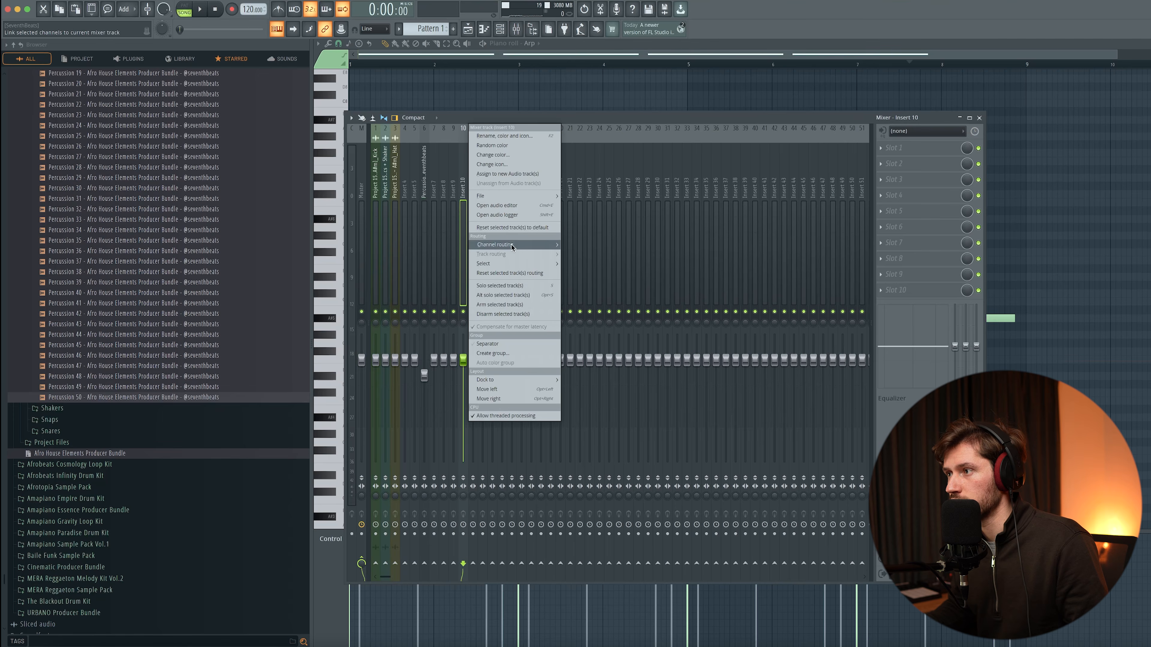
{"action": "mouse_move", "coordinate": [511, 246]}
{"action": "left_click", "coordinate": [602, 245]}
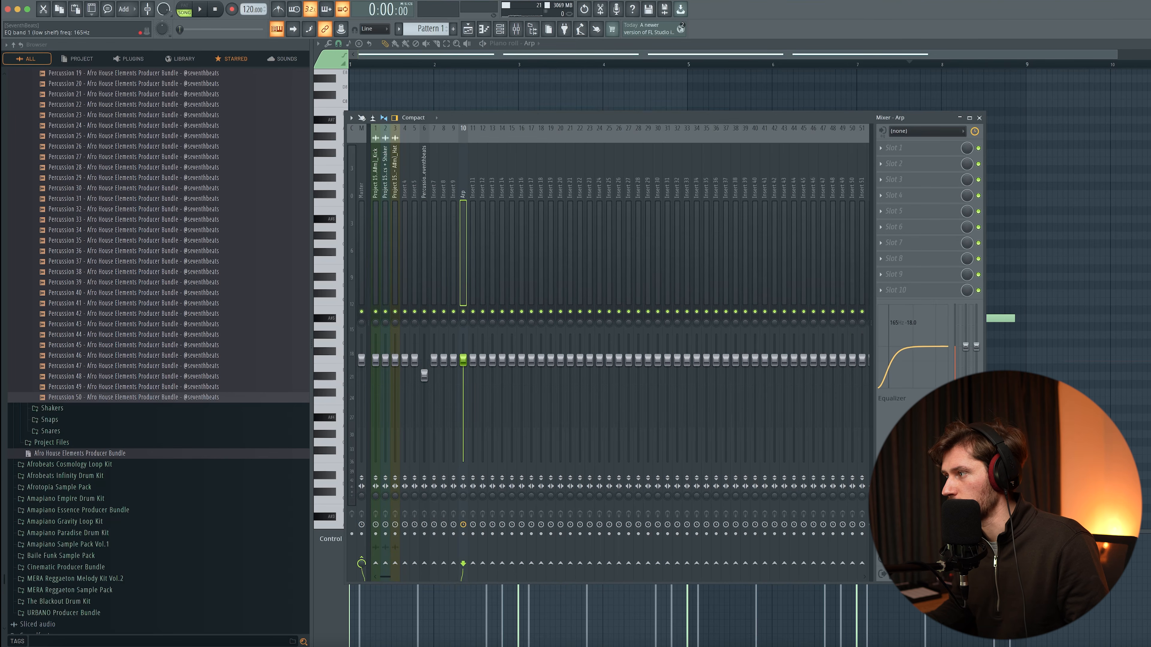
Cut the Arp mixer track's low shelf by 18 dB at about 154 Hz and lower its volume to about -4.8 dB.
{"action": "key", "text": "space"}
{"action": "left_click_drag", "start_coordinate": [463, 359], "coordinate": [463, 379]}
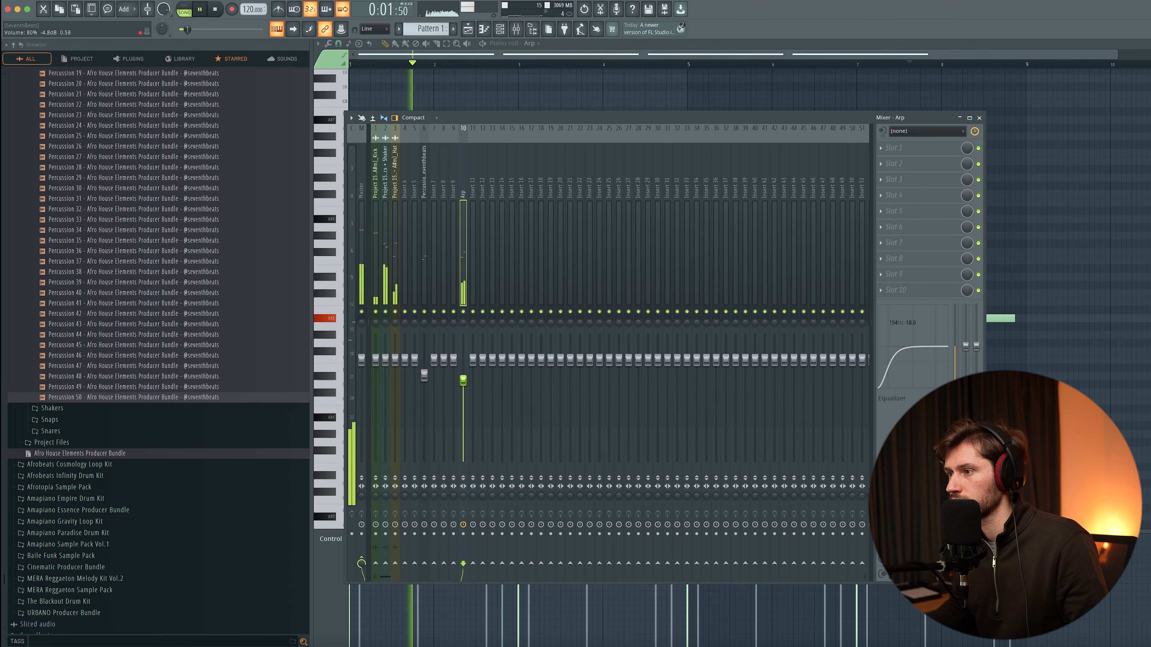
Load Pro-Q 3 in the Arp track's first effect slot and add an 18 dB/oct high cut at about 950 Hz.
{"action": "left_click", "coordinate": [894, 148]}
{"action": "mouse_move", "coordinate": [900, 160]}
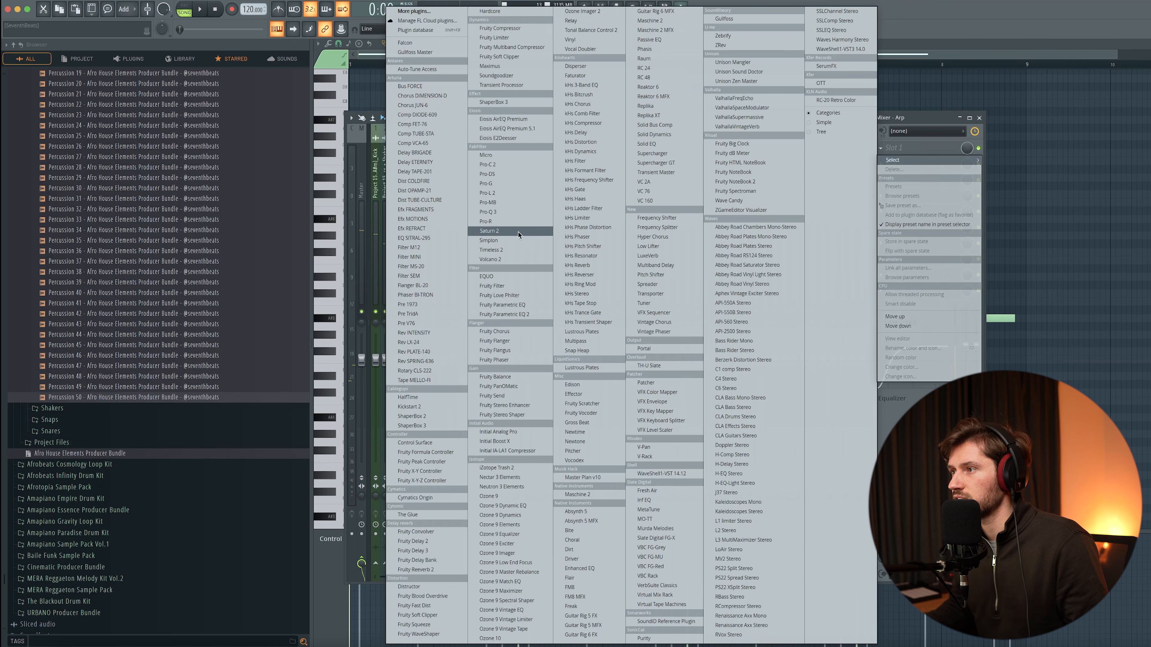
{"action": "left_click", "coordinate": [492, 212]}
{"action": "left_click_drag", "start_coordinate": [306, 91], "coordinate": [552, 206]}
{"action": "left_click_drag", "start_coordinate": [563, 313], "coordinate": [565, 303]}
{"action": "right_click", "coordinate": [565, 303]}
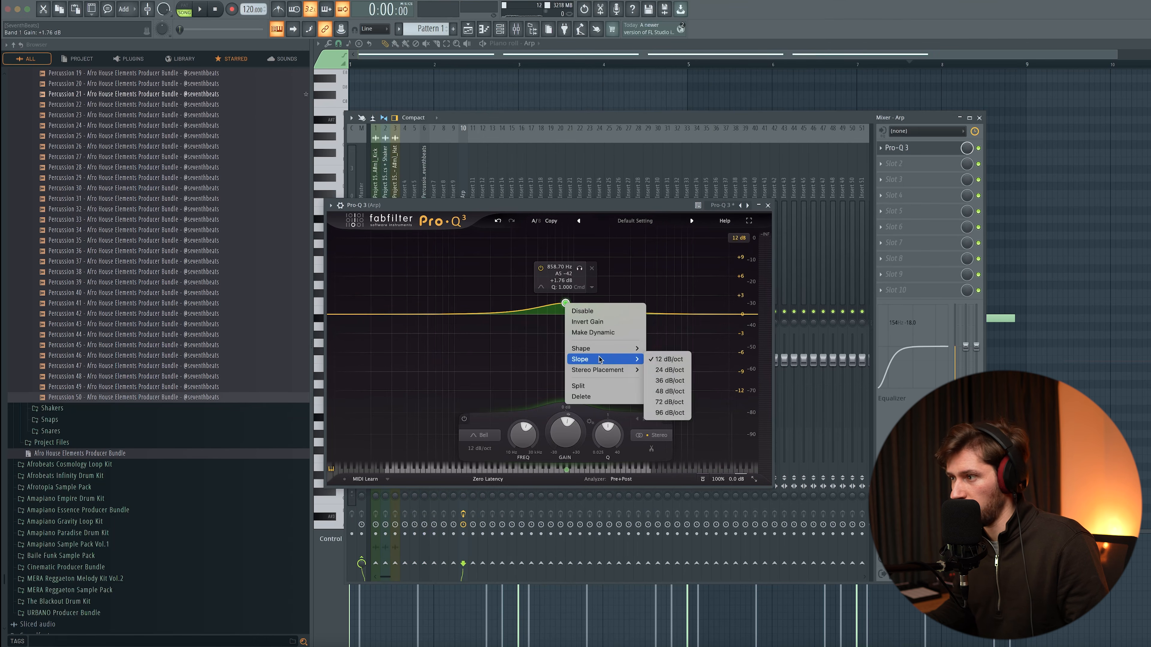
{"action": "mouse_move", "coordinate": [605, 351]}
{"action": "left_click", "coordinate": [668, 391]}
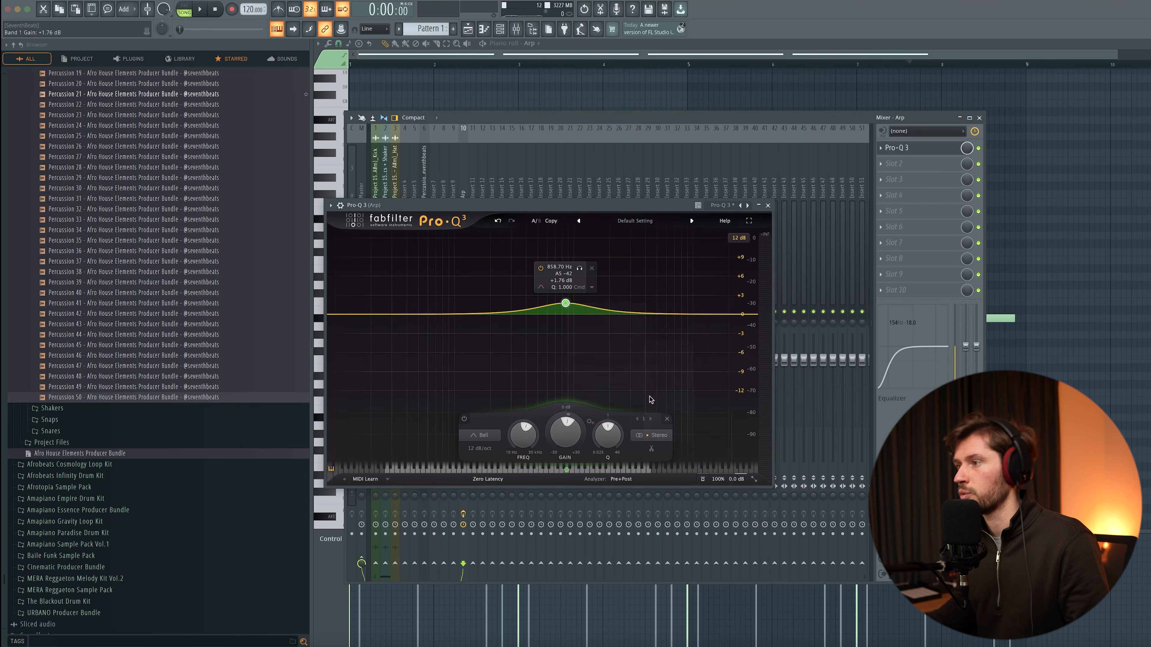
{"action": "left_click_drag", "start_coordinate": [565, 314], "coordinate": [580, 317]}
{"action": "key", "text": "space"}
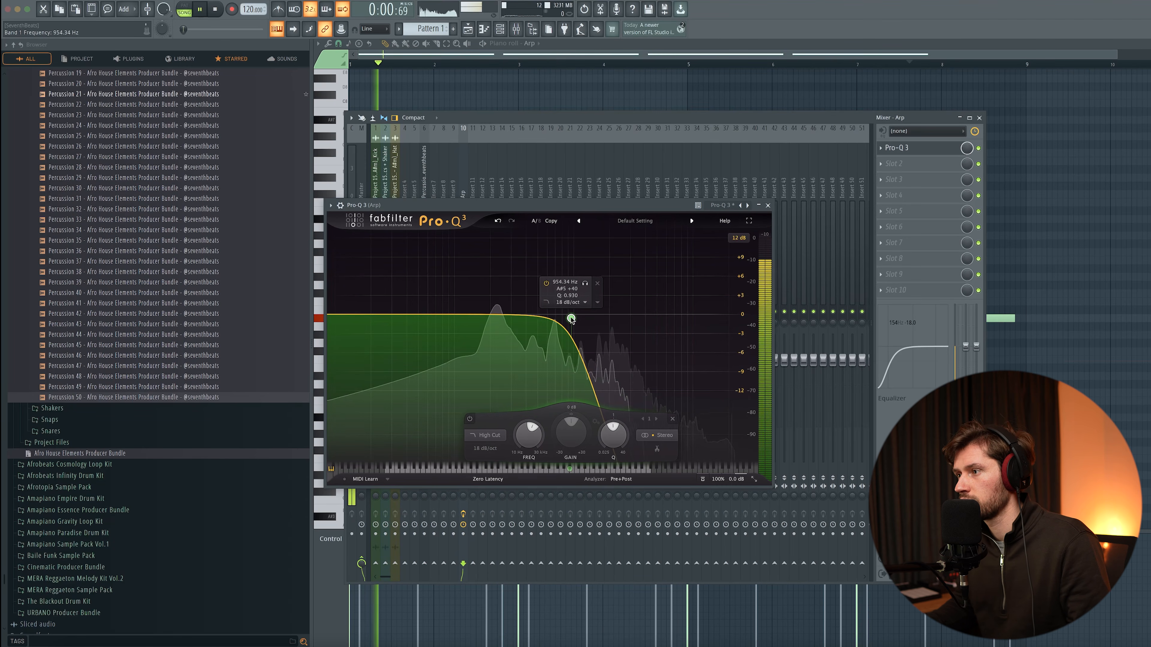
Add a 12 dB/oct low cut at about 166 Hz in Pro-Q 3 and lower the high cut to about 817 Hz.
{"action": "mouse_move", "coordinate": [471, 313]}
{"action": "left_mouse_down"}
{"action": "mouse_move", "coordinate": [472, 293]}
{"action": "mouse_move", "coordinate": [482, 314]}
{"action": "left_mouse_up"}
{"action": "right_click", "coordinate": [472, 292]}
{"action": "mouse_move", "coordinate": [494, 336]}
{"action": "left_click", "coordinate": [576, 357]}
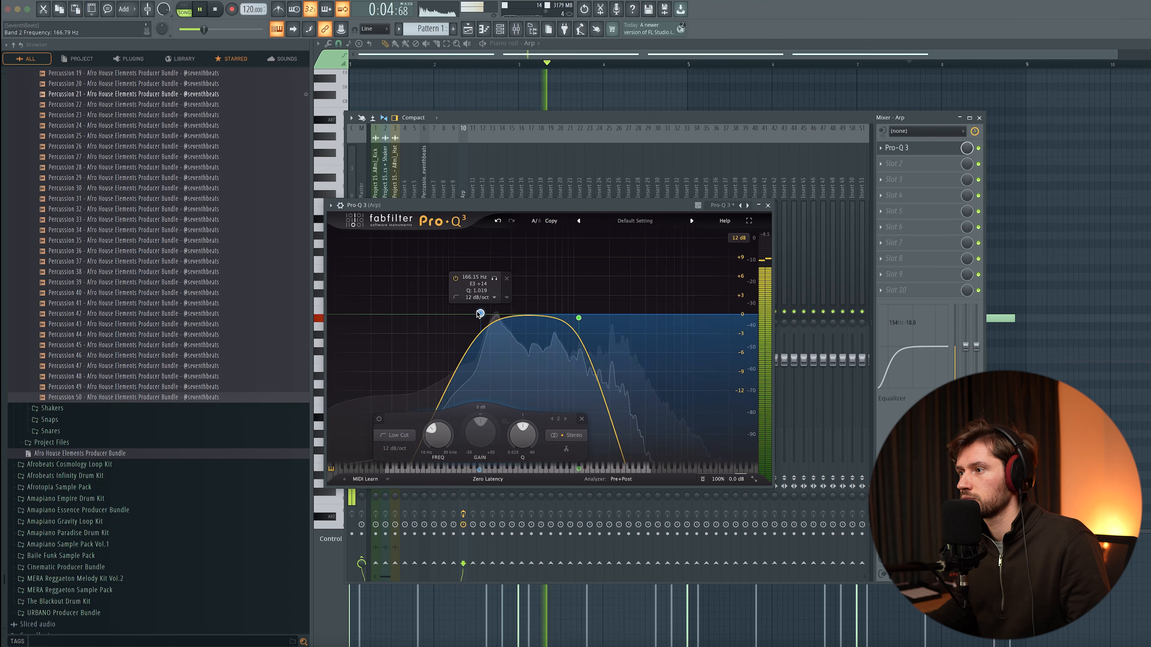
{"action": "mouse_move", "coordinate": [578, 317]}
{"action": "left_mouse_down"}
{"action": "mouse_move", "coordinate": [477, 322]}
{"action": "mouse_move", "coordinate": [563, 316]}
{"action": "left_mouse_up"}
{"action": "scroll", "coordinate": [563, 316], "scroll_direction": "up", "scroll_amount": 1}
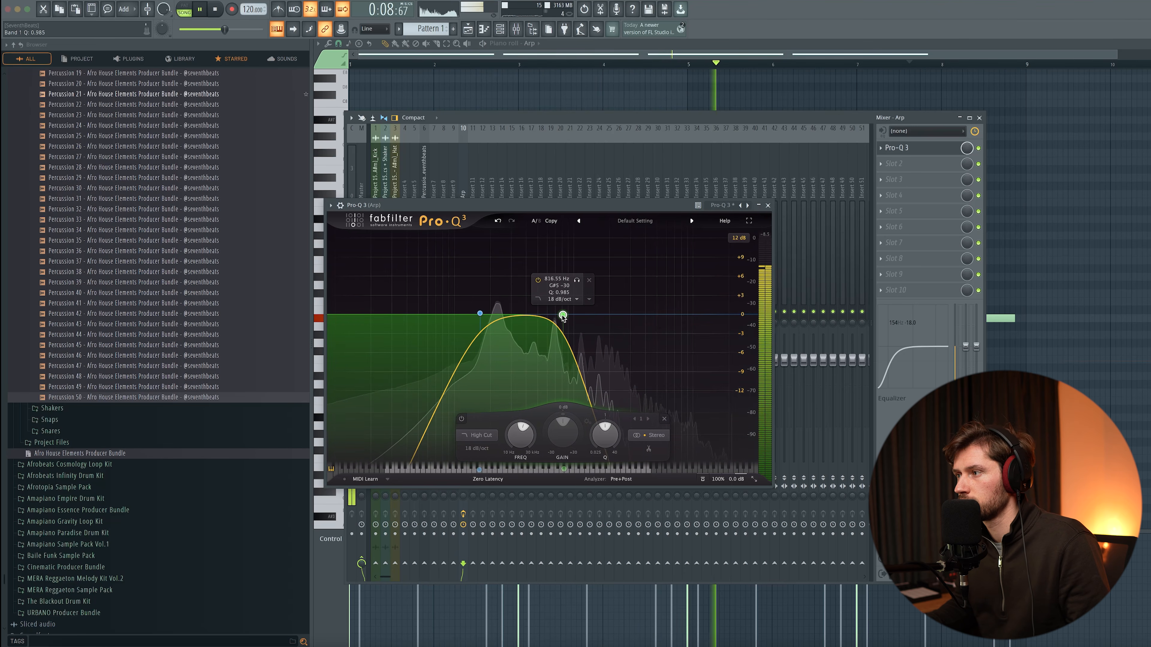
{"action": "left_click", "coordinate": [767, 206]}
{"action": "left_click", "coordinate": [533, 44]}
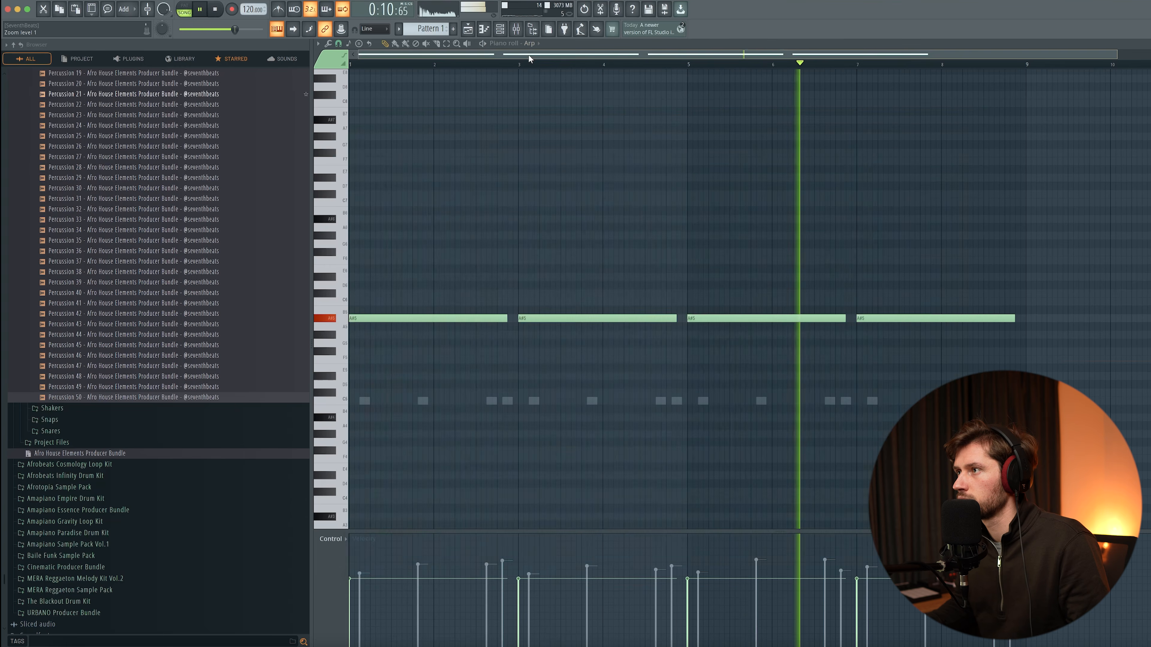
{"action": "key", "text": "space"}
Place the Project 15 Vocal Texture loop from the bundle's Project Files on playlist Track 7, covering the same eight bars as the drums.
{"action": "left_click", "coordinate": [471, 32]}
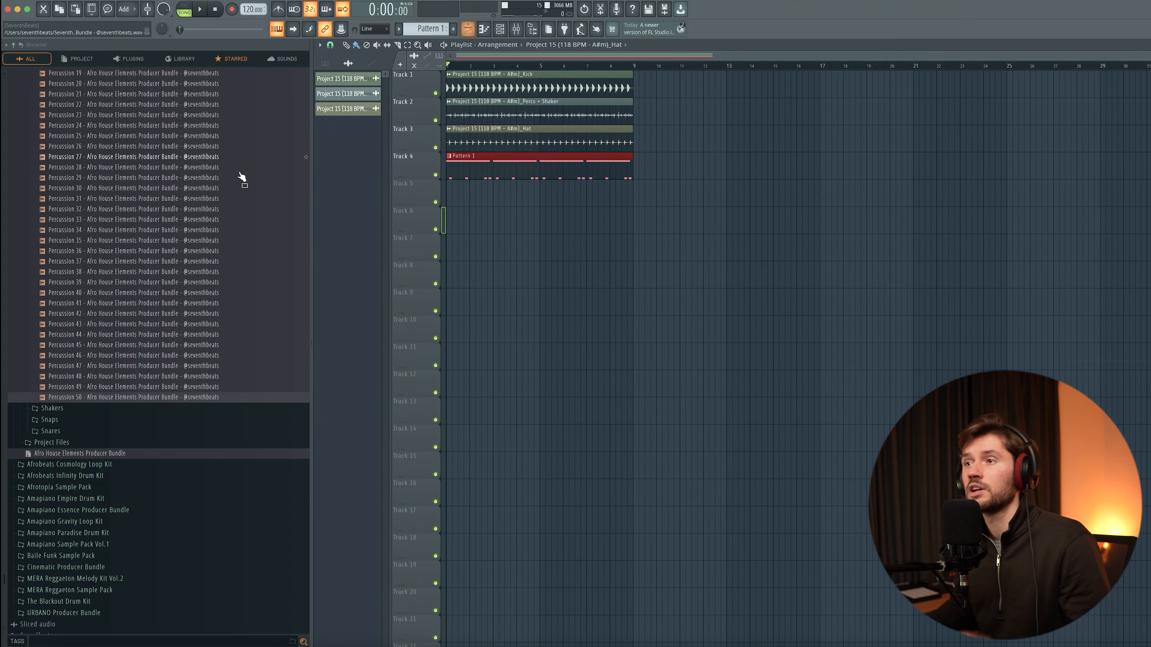
{"action": "scroll", "coordinate": [149, 252], "scroll_direction": "up", "scroll_amount": 10}
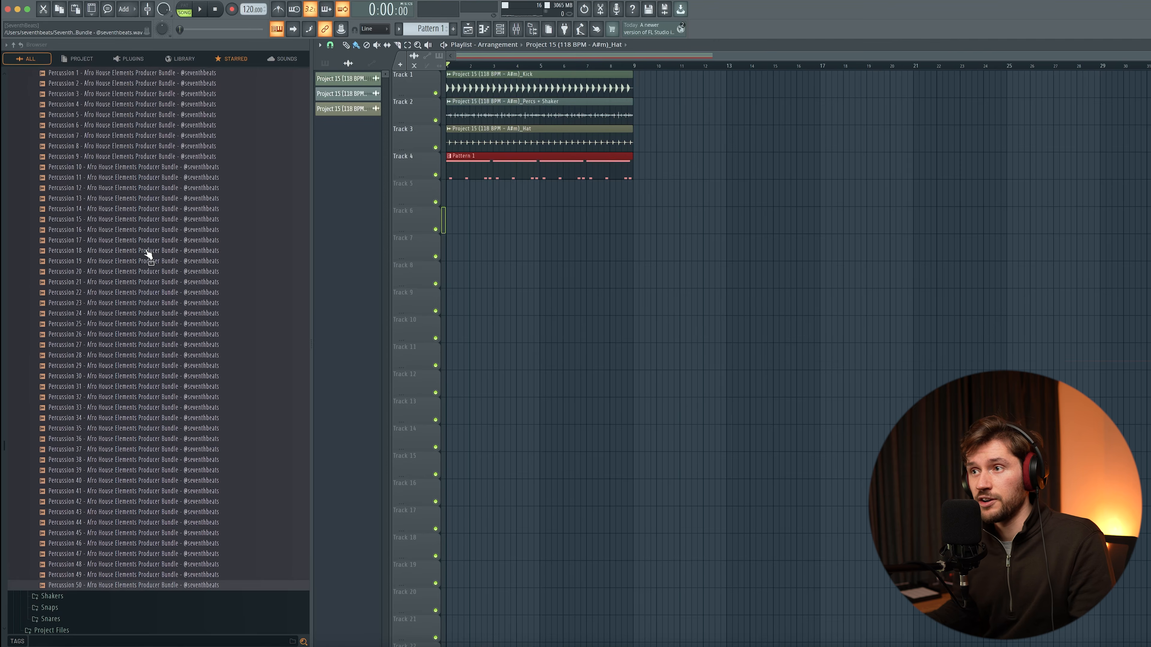
{"action": "left_click", "coordinate": [66, 314]}
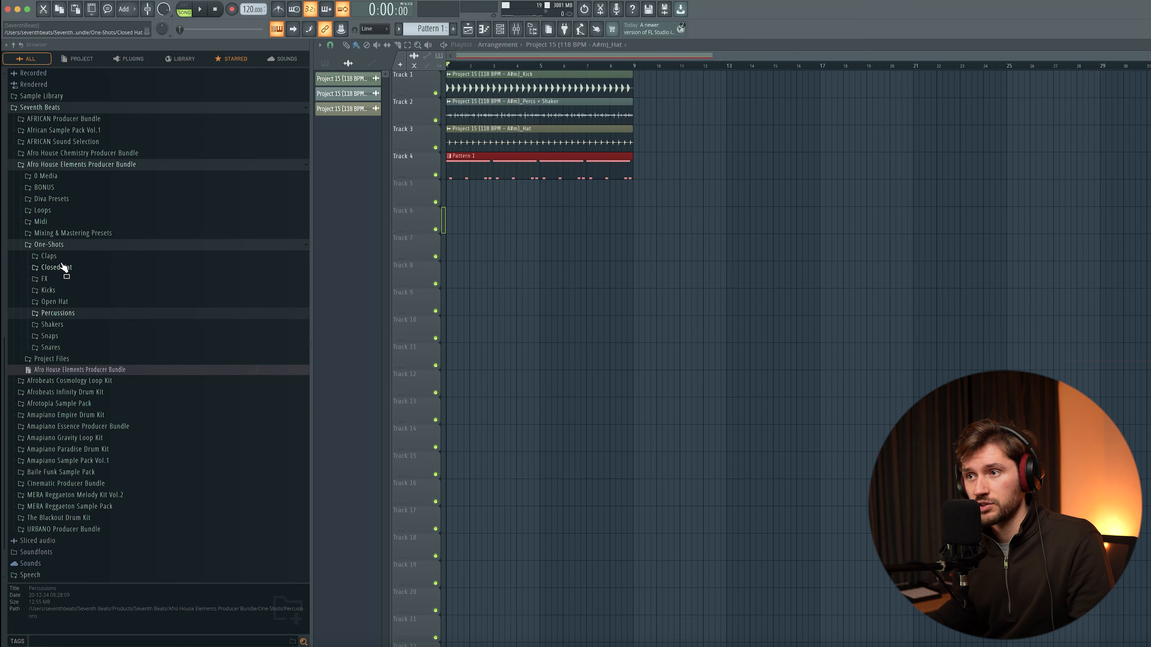
{"action": "left_click", "coordinate": [62, 245]}
{"action": "left_click", "coordinate": [66, 338]}
{"action": "scroll", "coordinate": [131, 376], "scroll_direction": "down", "scroll_amount": 3}
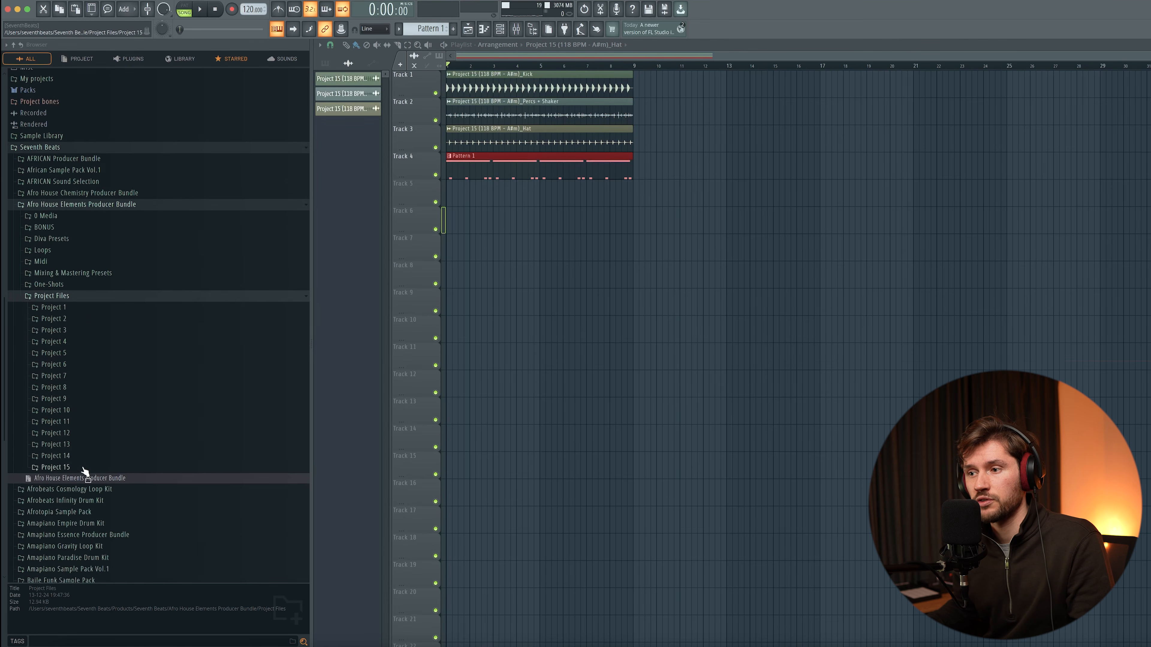
{"action": "left_click", "coordinate": [85, 474]}
{"action": "left_click_drag", "start_coordinate": [151, 480], "coordinate": [440, 386]}
{"action": "left_click_drag", "start_coordinate": [519, 304], "coordinate": [528, 240]}
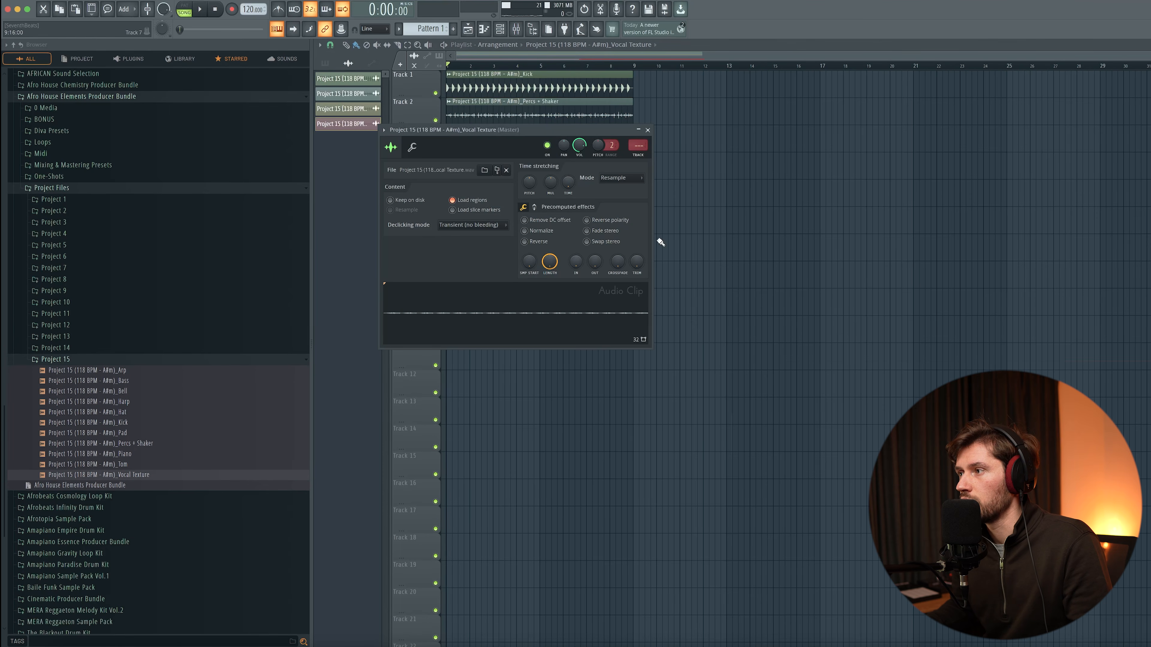
Set the project tempo to 118 BPM with all channels restretched, and check the arrangement in playback.
{"action": "left_click", "coordinate": [254, 13]}
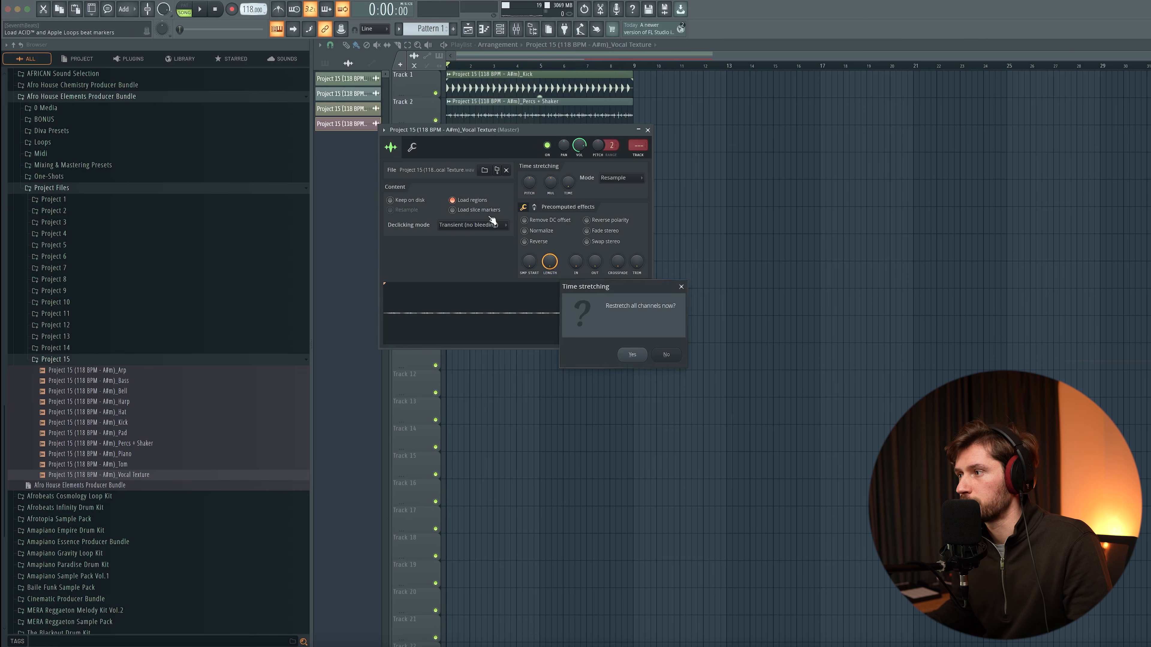
{"action": "left_click", "coordinate": [633, 355]}
{"action": "left_click", "coordinate": [648, 130]}
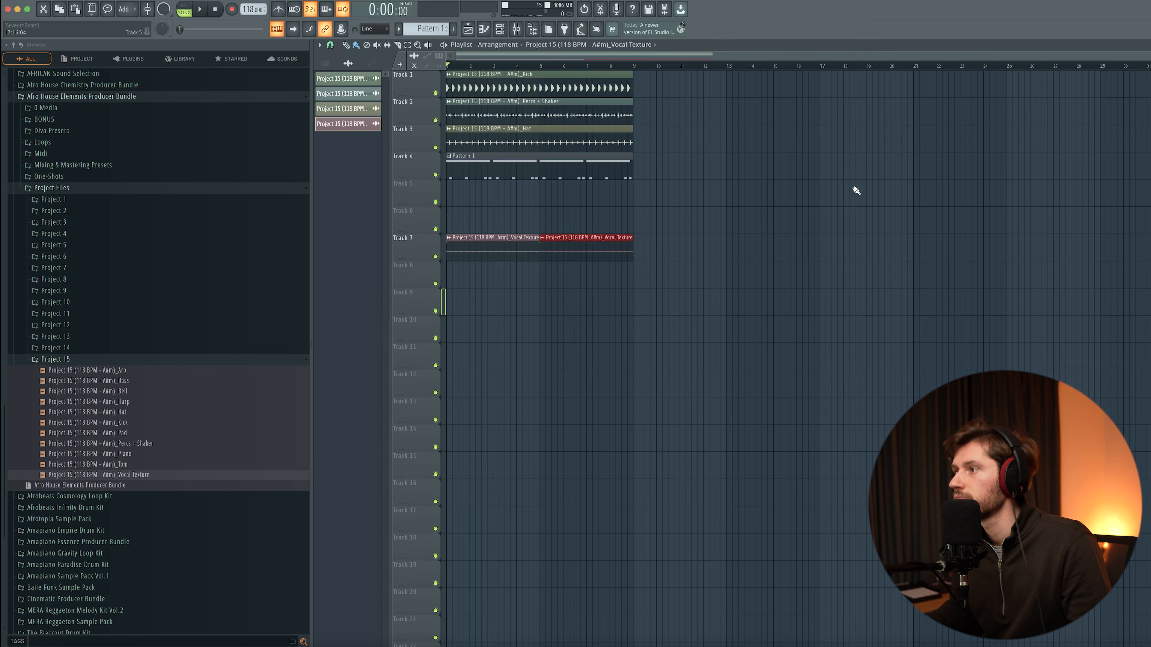
{"action": "key", "text": "space"}
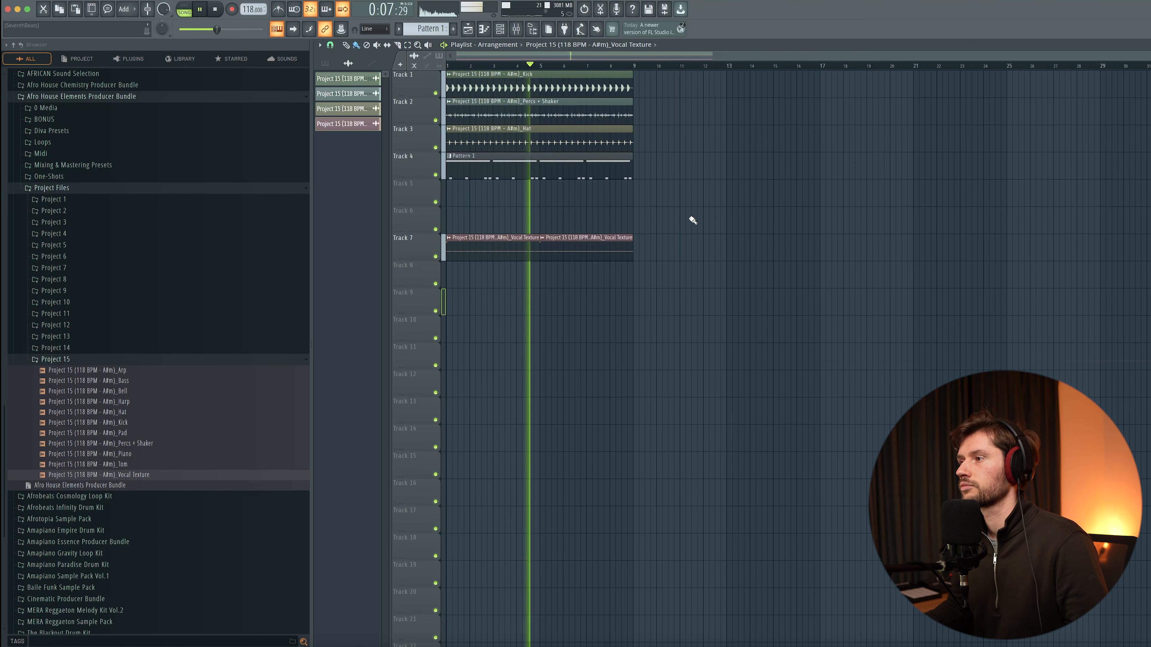
{"action": "key", "text": "space"}
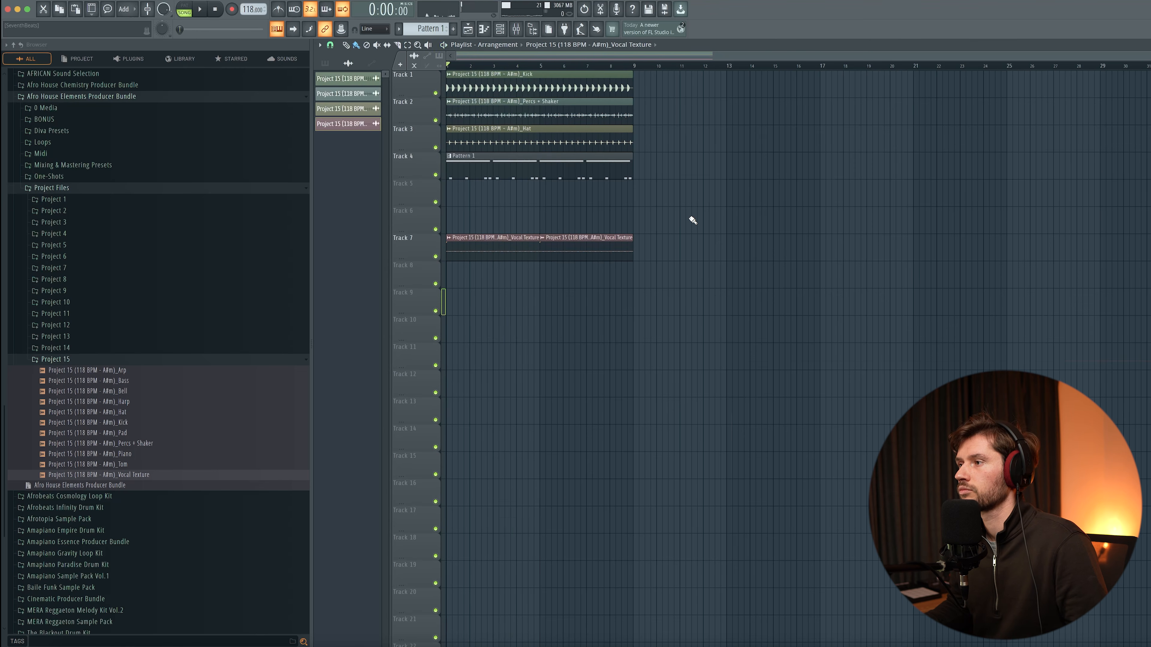
Open the channel rack and load a chord progression from the bundle's Midi Melodies folder into the LABS channel.
{"action": "left_click", "coordinate": [501, 29]}
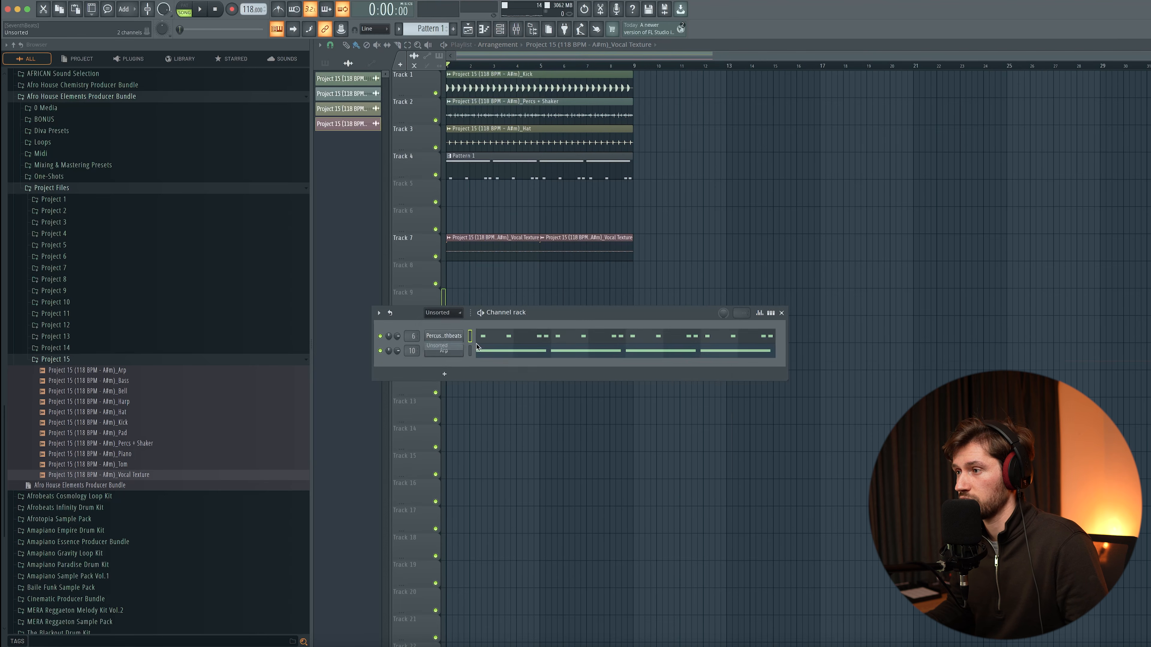
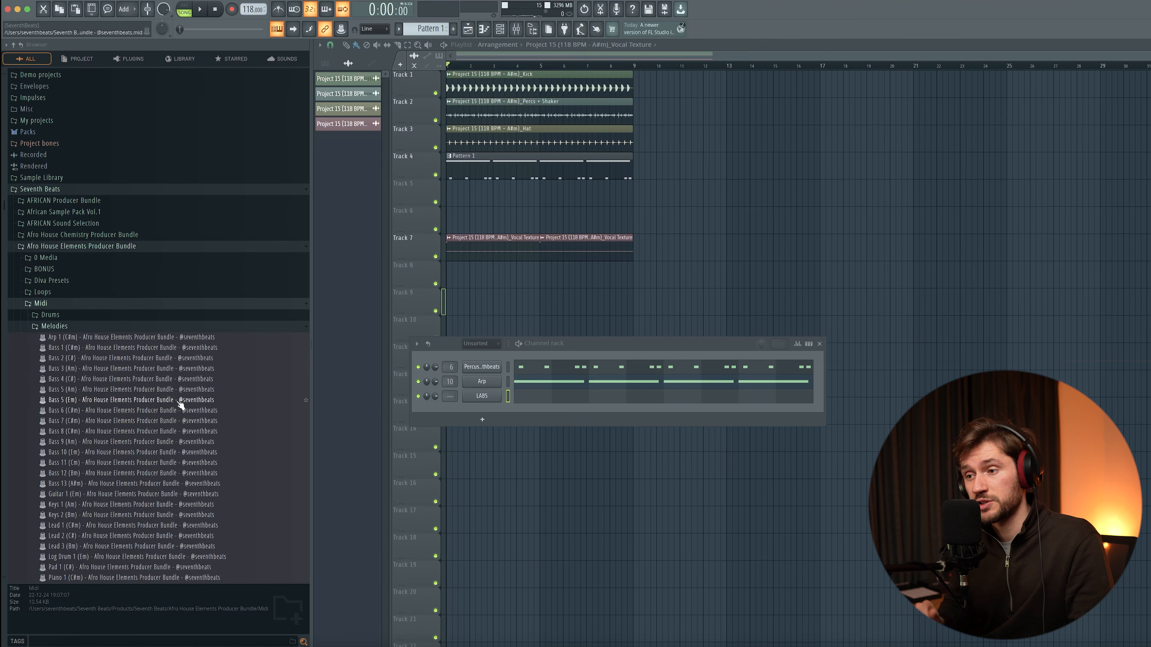
{"action": "scroll", "coordinate": [179, 405], "scroll_direction": "down", "scroll_amount": 5}
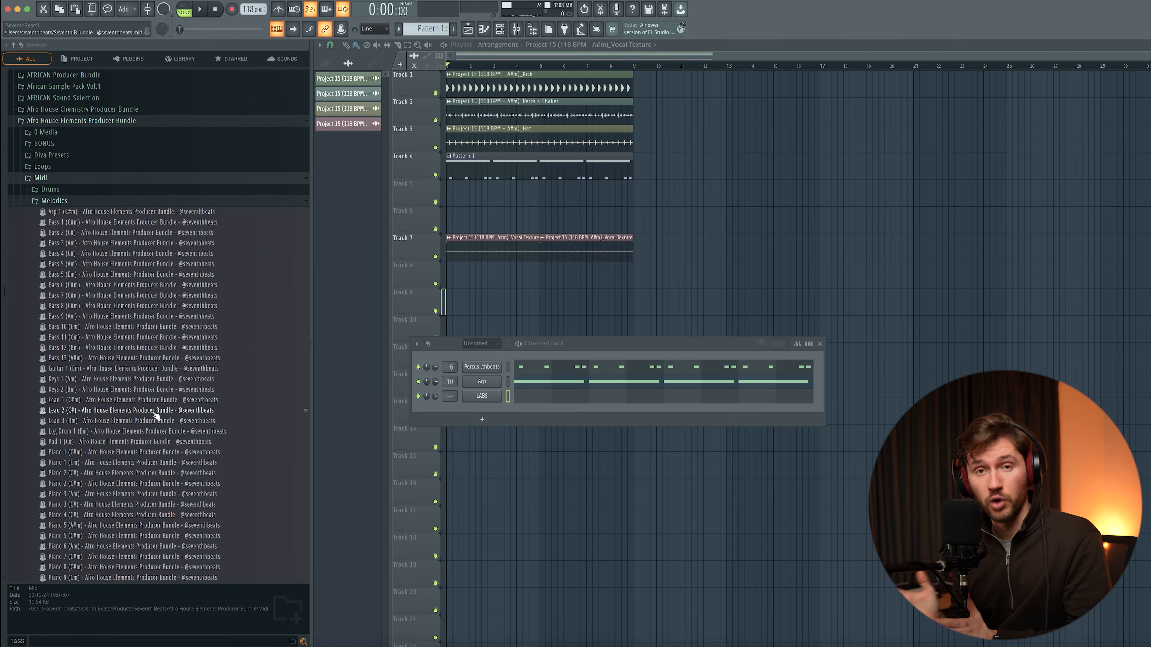
{"action": "scroll", "coordinate": [155, 416], "scroll_direction": "down", "scroll_amount": 2}
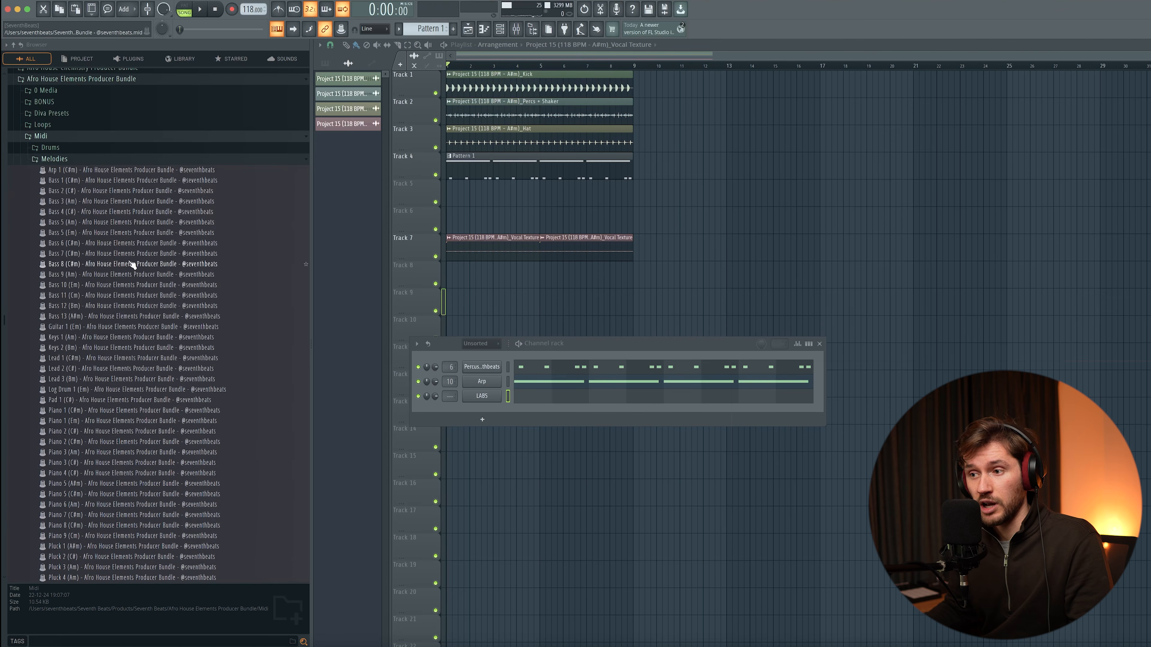
{"action": "scroll", "coordinate": [176, 403], "scroll_direction": "down", "scroll_amount": 1}
{"action": "left_click", "coordinate": [176, 404]}
{"action": "key", "text": "Down"}
{"action": "key", "text": "Down"}
{"action": "key", "text": "Down"}
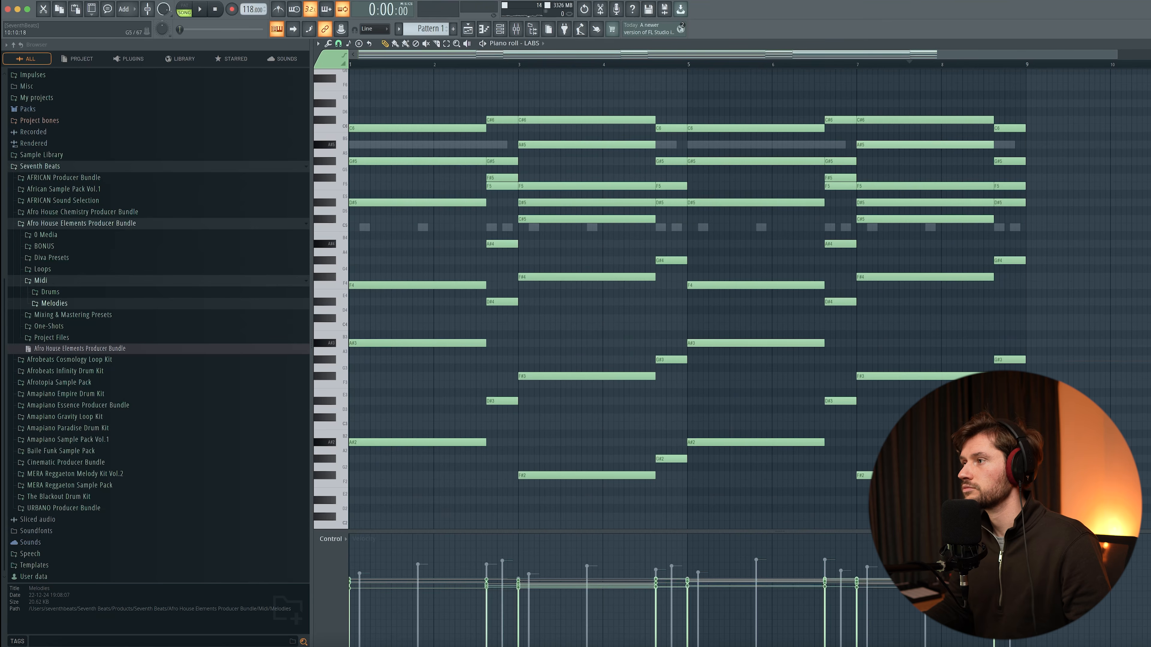
Play the LABS chord progression together with the beat and review its notes in the piano roll.
{"action": "key", "text": "space"}
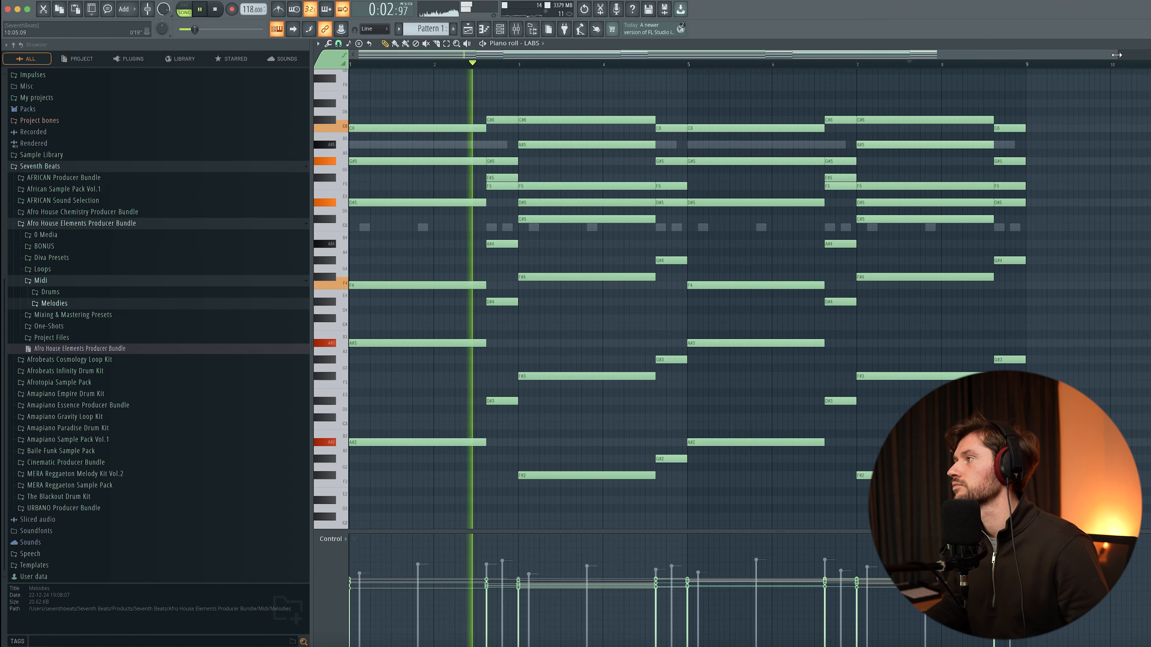
{"action": "scroll", "coordinate": [750, 298], "scroll_direction": "down", "scroll_amount": 3}
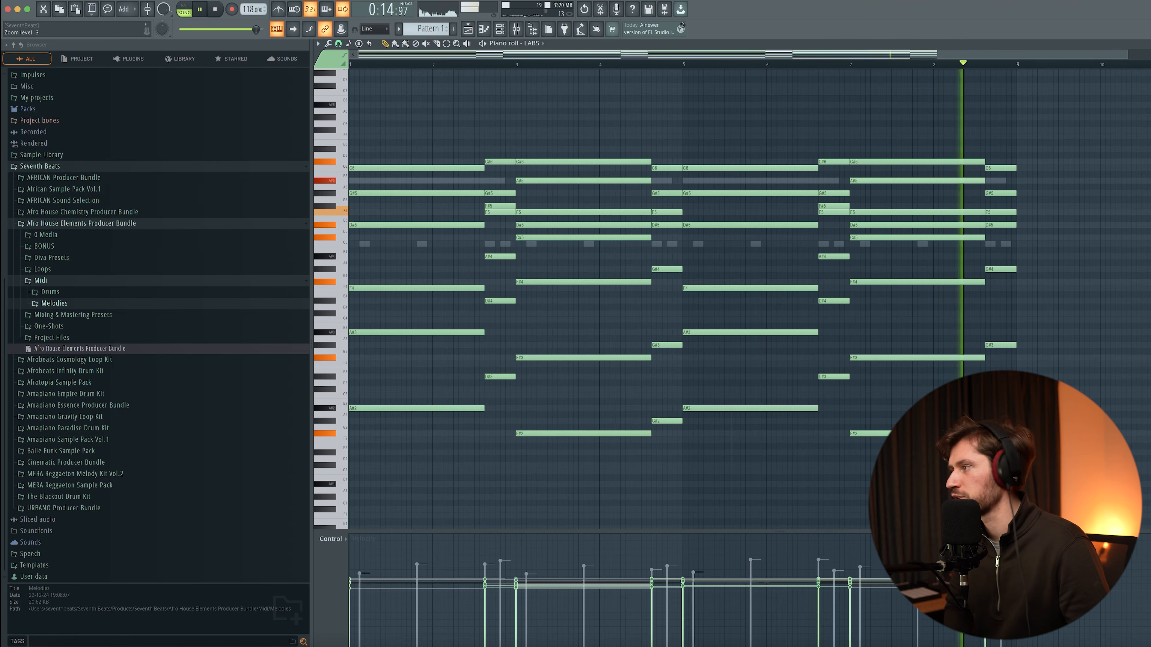
{"action": "key", "text": "space"}
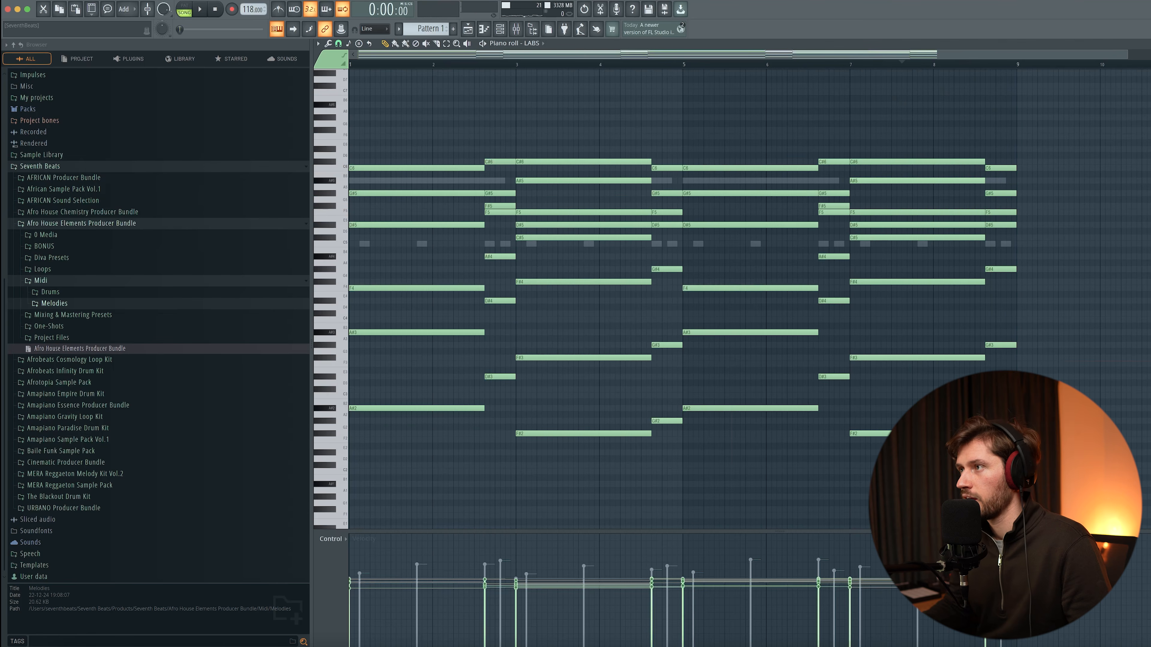
Add a Mini V4 instrument channel to the channel rack for the bass.
{"action": "left_click", "coordinate": [500, 29]}
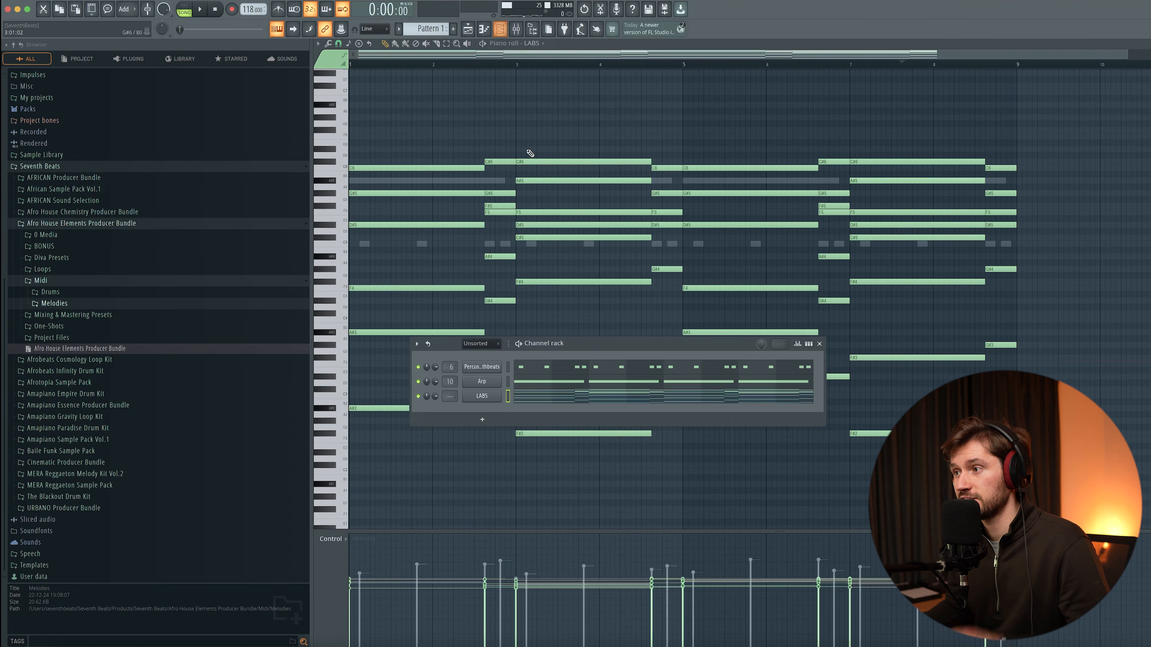
{"action": "left_click", "coordinate": [482, 420]}
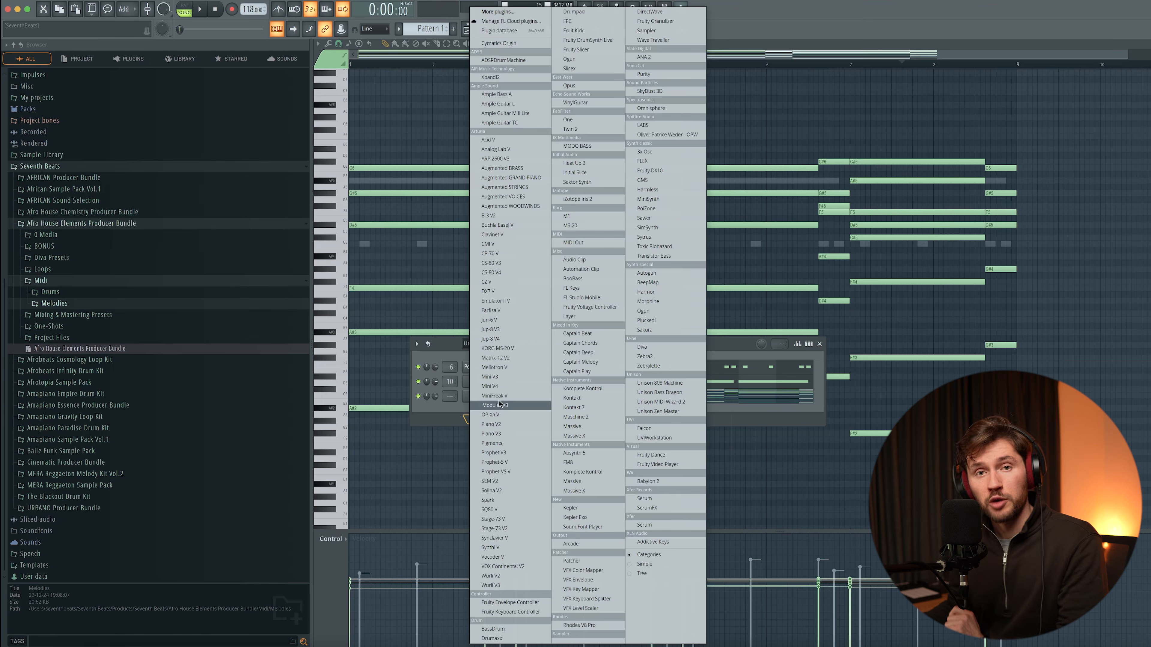
{"action": "left_click", "coordinate": [490, 386]}
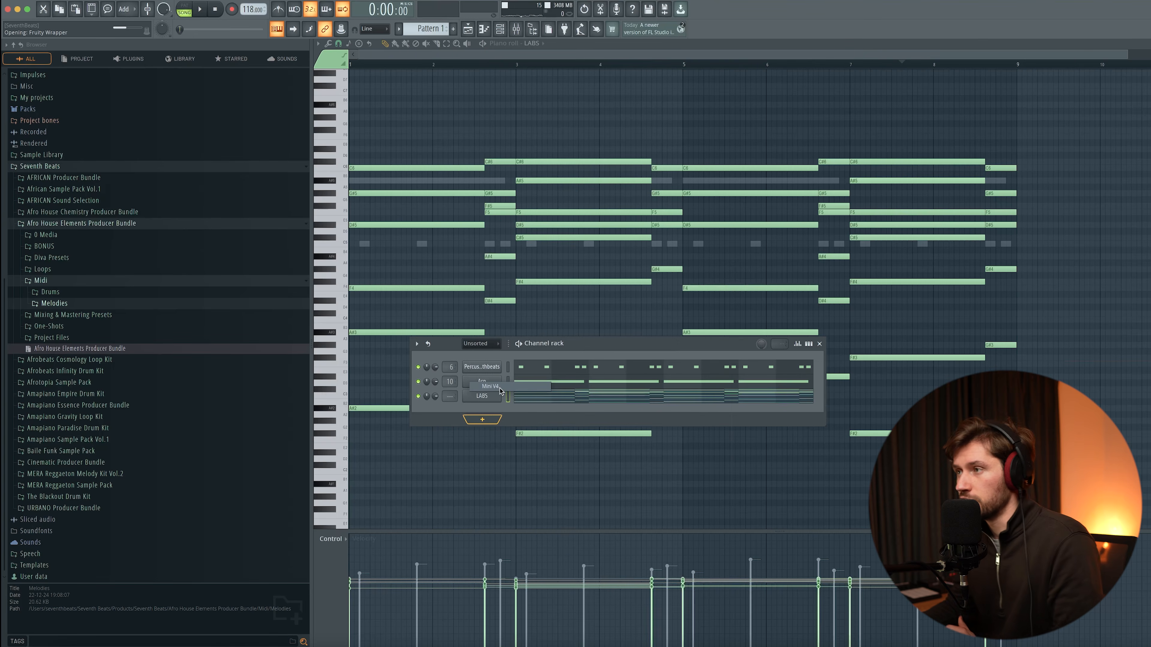
{"action": "left_click_drag", "start_coordinate": [417, 104], "coordinate": [527, 114]}
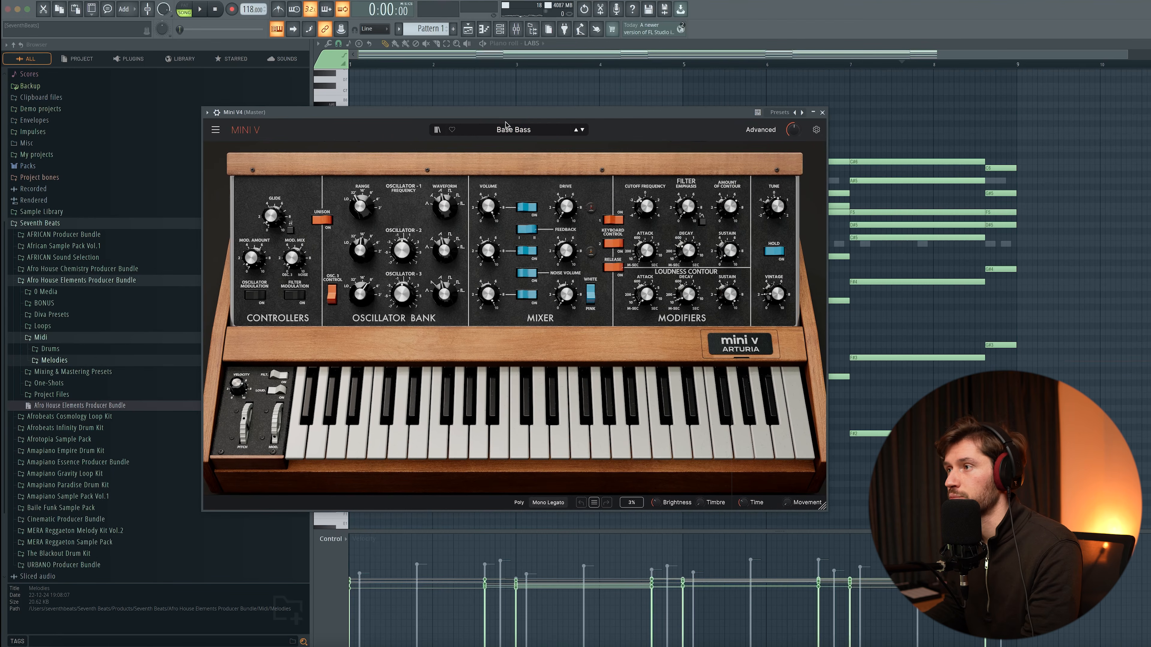
Load the Mudslide Bass preset from Mini V4's Bass category and lower the filter cutoff slightly.
{"action": "left_click", "coordinate": [452, 131]}
{"action": "mouse_move", "coordinate": [436, 172]}
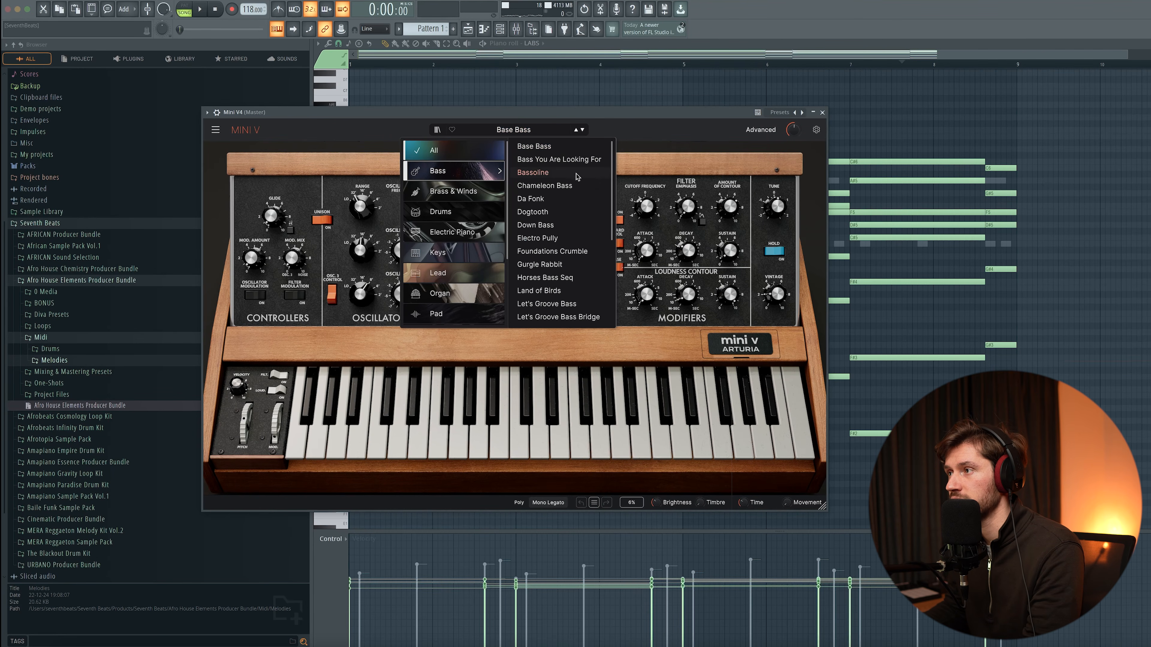
{"action": "scroll", "coordinate": [566, 226], "scroll_direction": "down", "scroll_amount": 4}
{"action": "left_click", "coordinate": [558, 266]}
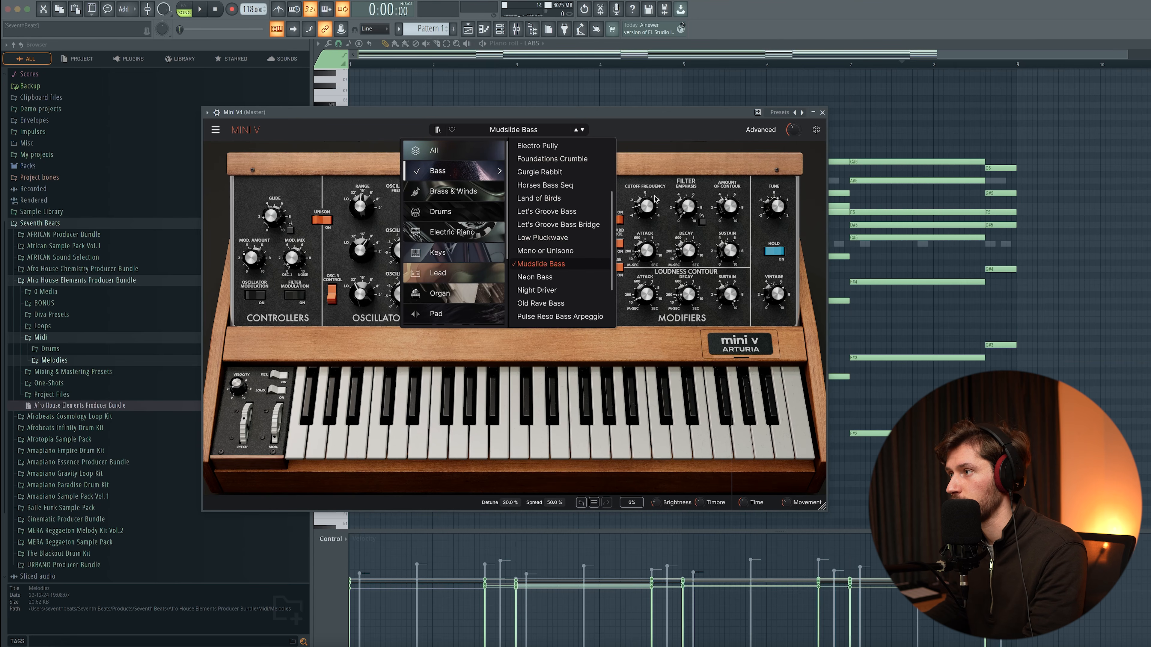
{"action": "left_click", "coordinate": [654, 202]}
{"action": "left_click_drag", "start_coordinate": [646, 207], "coordinate": [646, 210]}
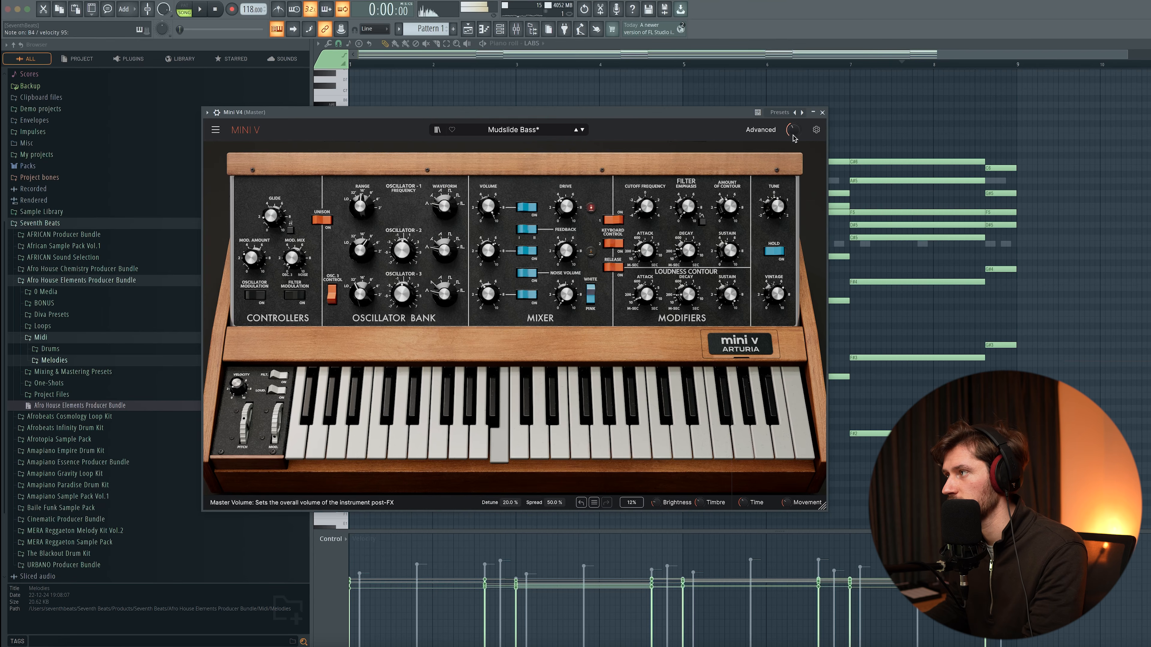
{"action": "left_click", "coordinate": [823, 112]}
Copy the lowest notes of the LABS chord progression into the Mini V4 piano roll.
{"action": "key", "text": "F6"}
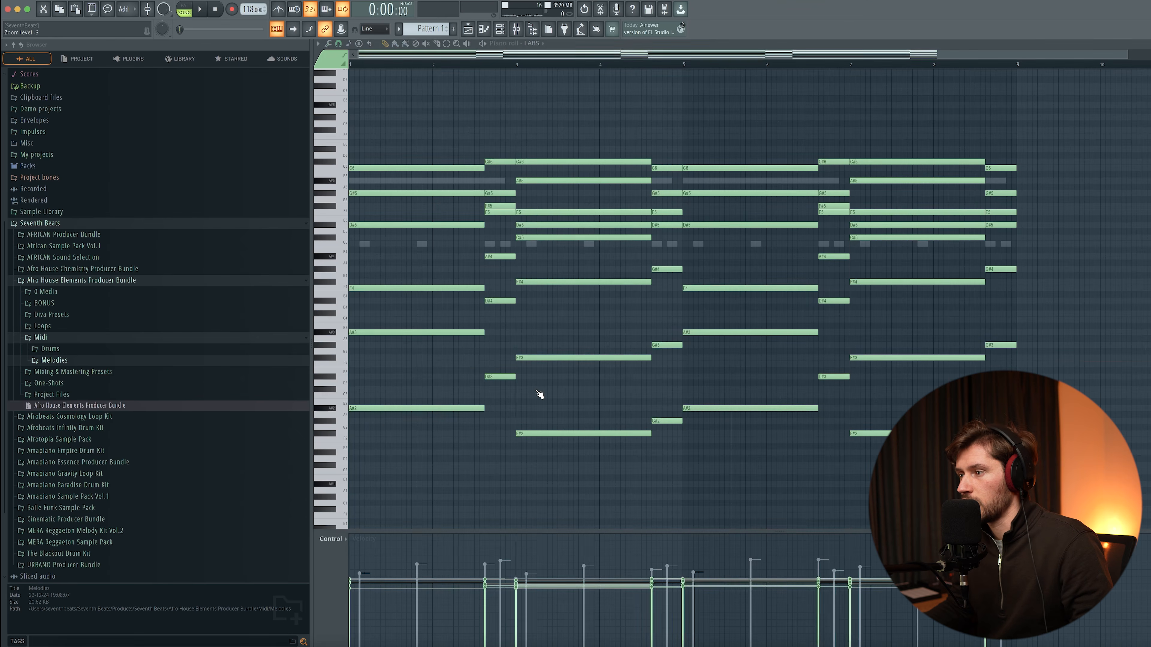
{"action": "left_click_drag", "start_coordinate": [348, 387], "coordinate": [348, 467]}
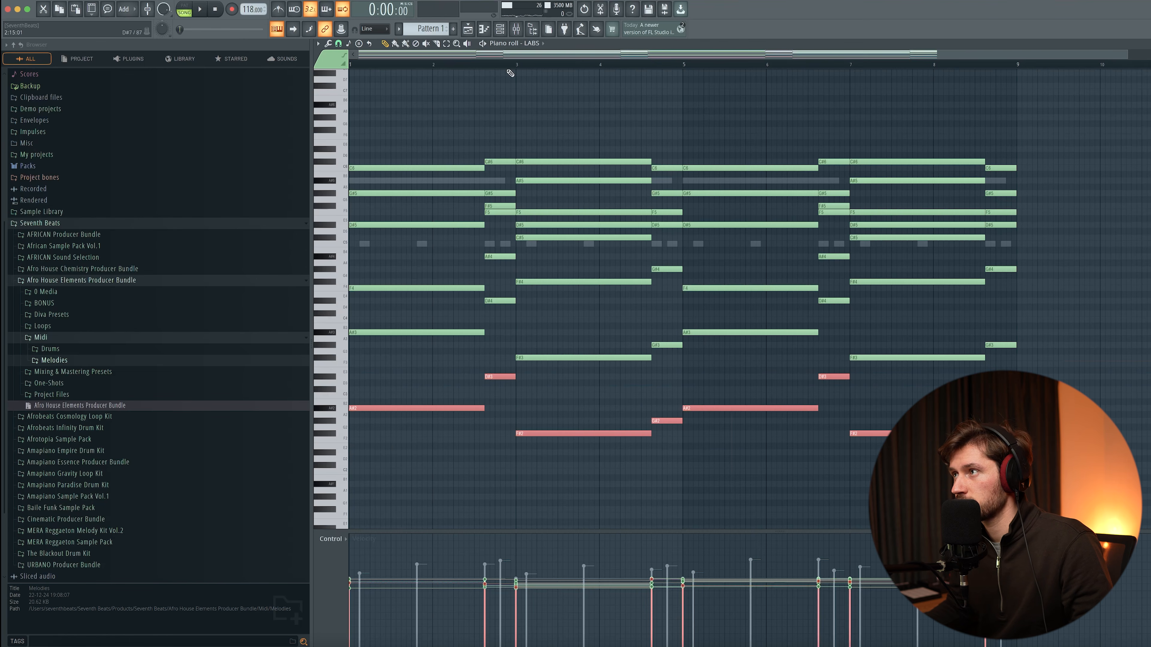
{"action": "left_click", "coordinate": [500, 29]}
{"action": "left_click", "coordinate": [526, 412]}
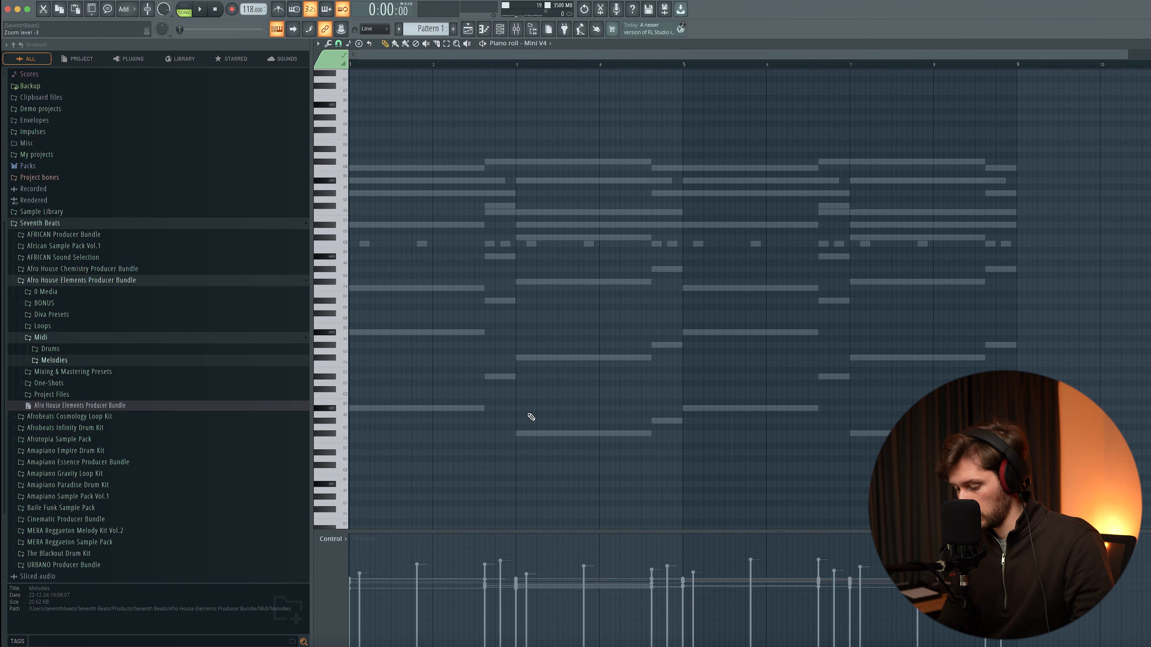
{"action": "key", "text": "ctrl+v"}
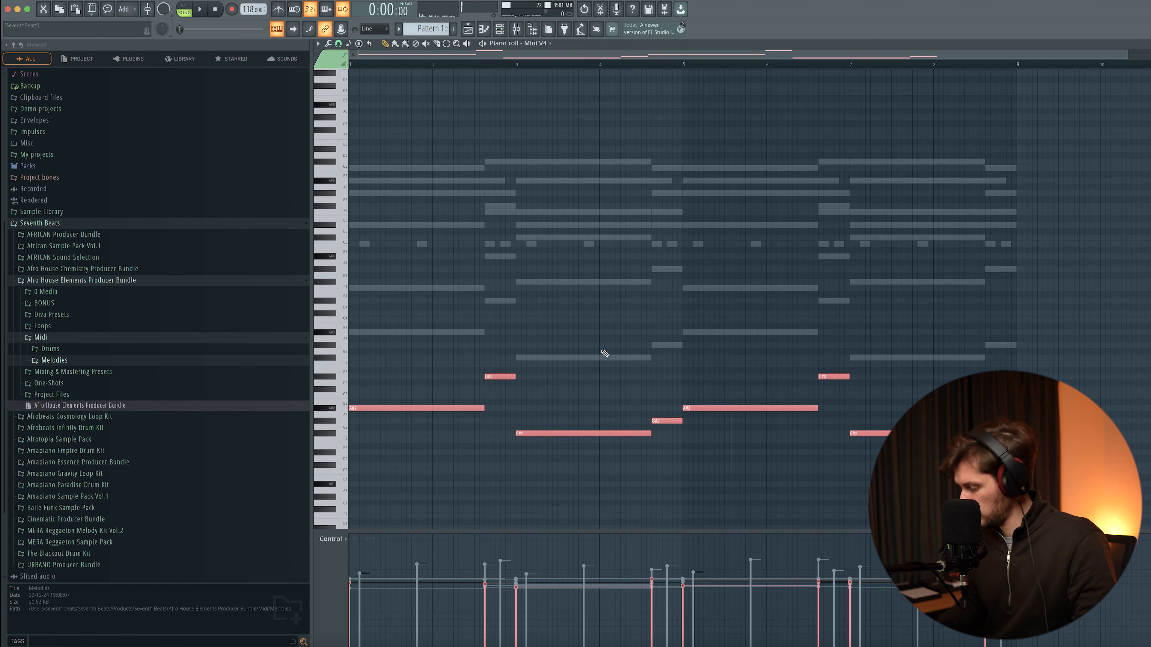
Transpose the copied bass notes up by octaves, comparing one and two octaves higher in playback.
{"action": "key", "text": "ctrl+Up"}
{"action": "key", "text": "ctrl+d"}
{"action": "key", "text": "space"}
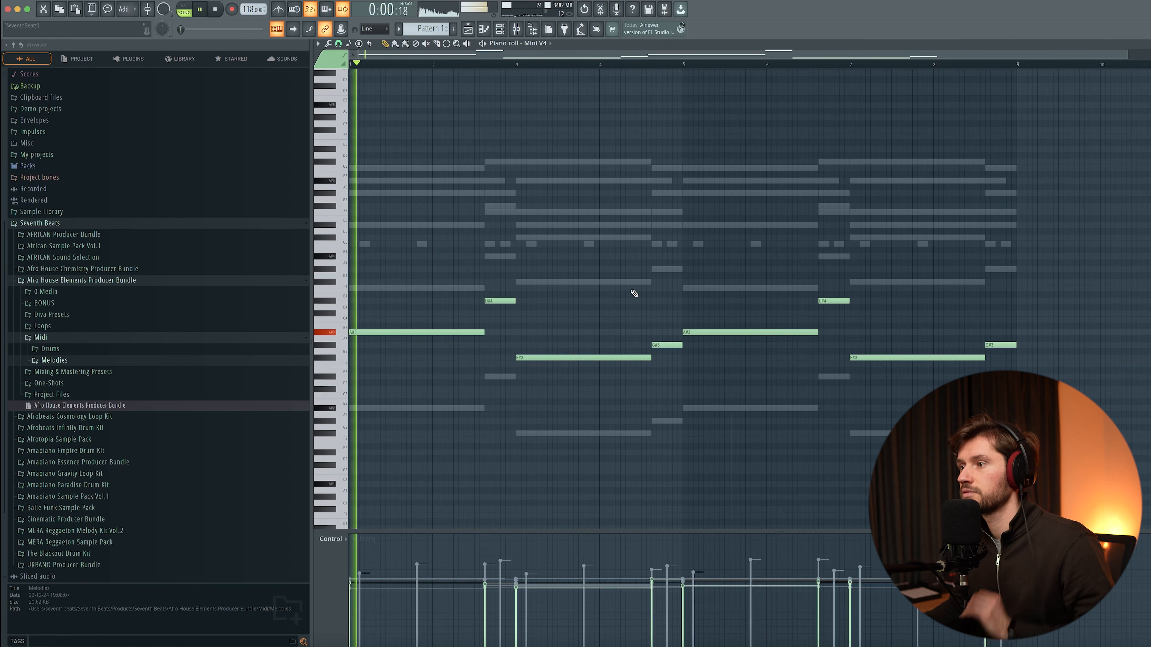
{"action": "left_click_drag", "start_coordinate": [426, 261], "coordinate": [1020, 404]}
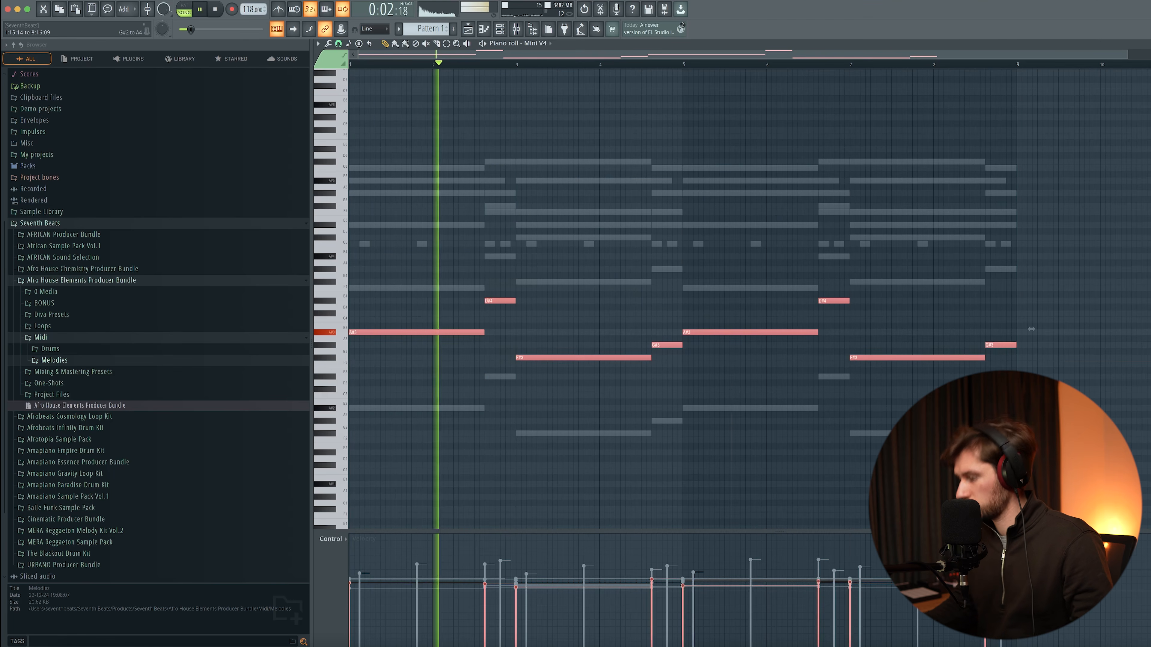
{"action": "key", "text": "ctrl+Up"}
{"action": "scroll", "coordinate": [587, 428], "scroll_direction": "up", "scroll_amount": 2}
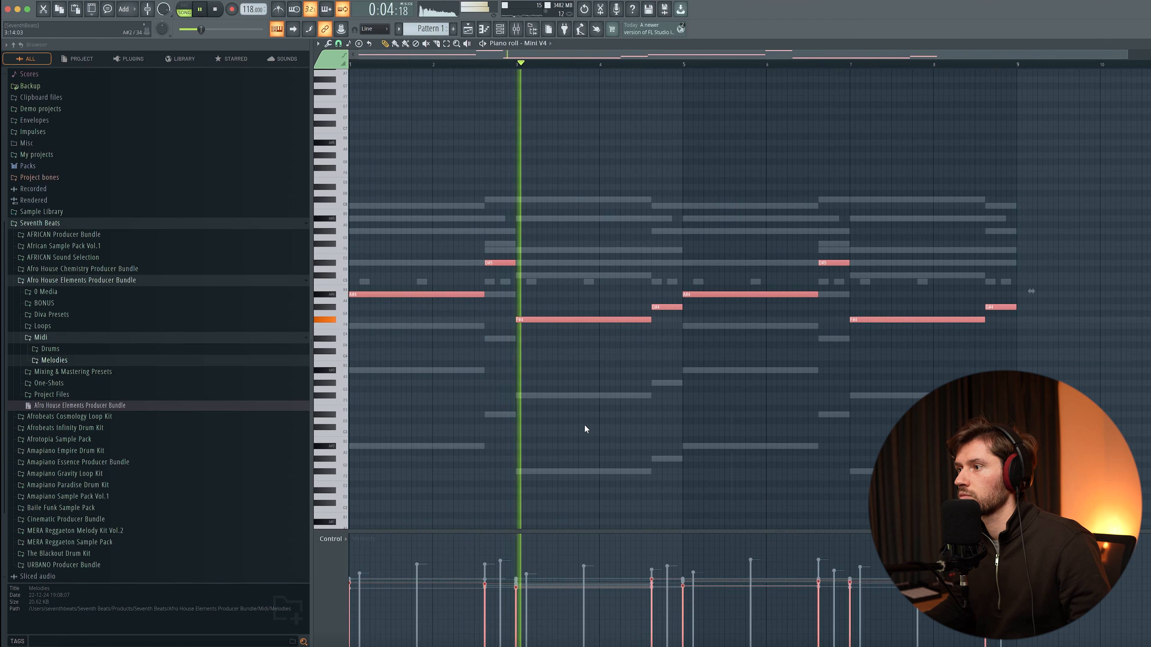
{"action": "key", "text": "ctrl+Down"}
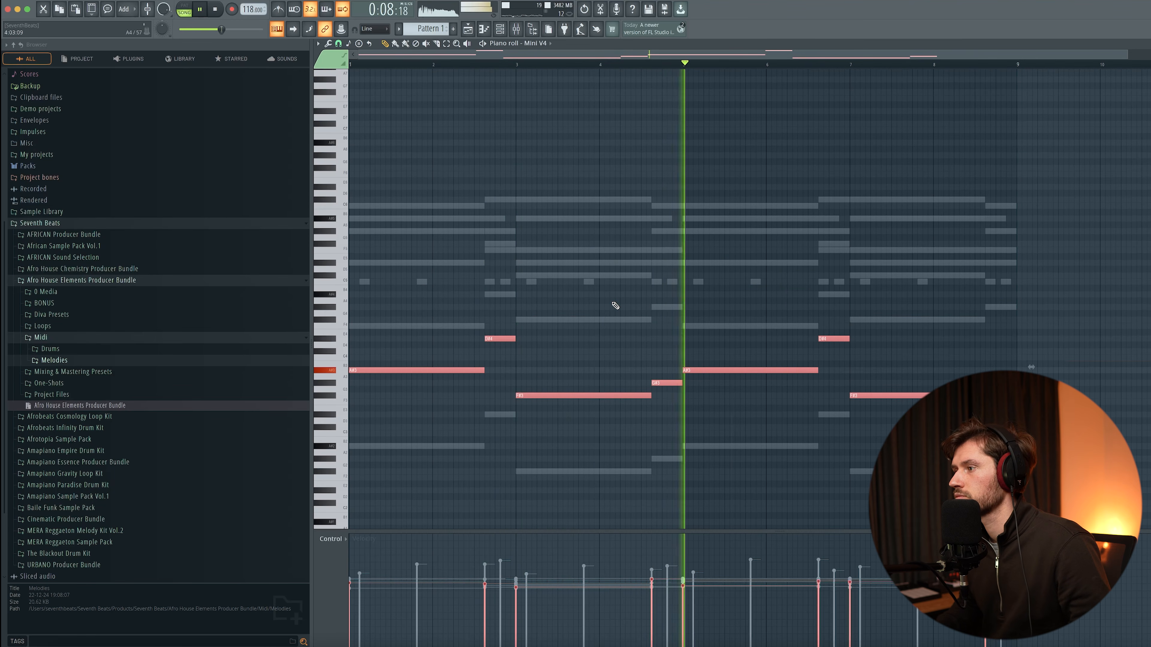
{"action": "key", "text": "ctrl+d"}
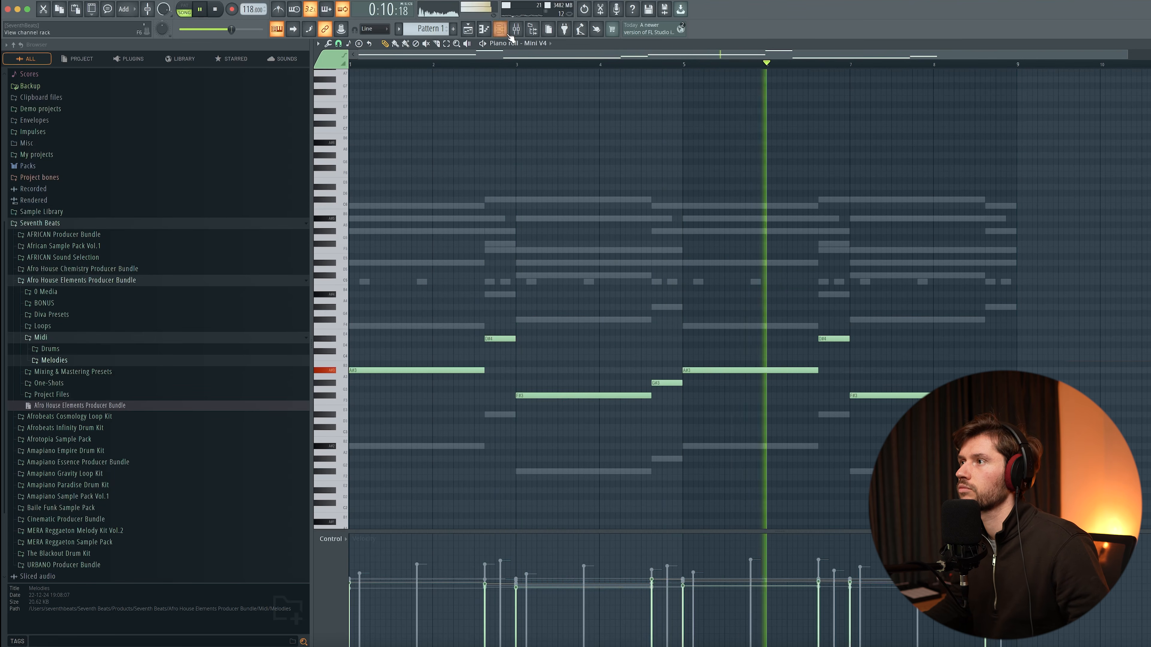
Check the Mini V4 instrument's sound and settings while the arrangement plays.
{"action": "key", "text": "F6"}
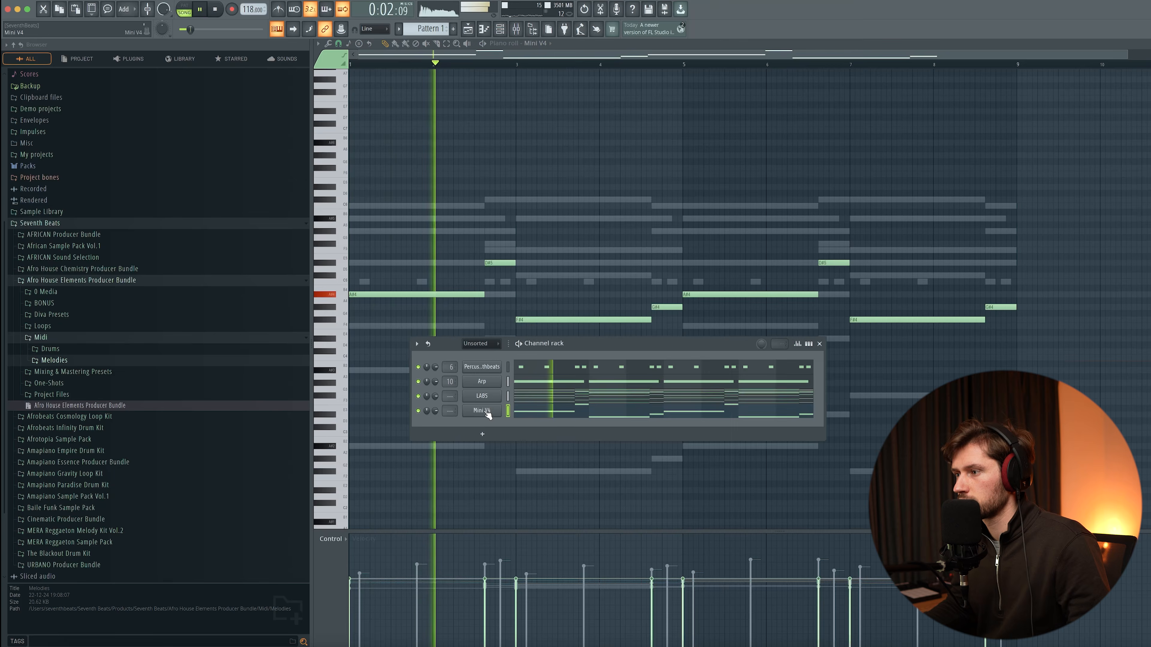
{"action": "left_click", "coordinate": [481, 410]}
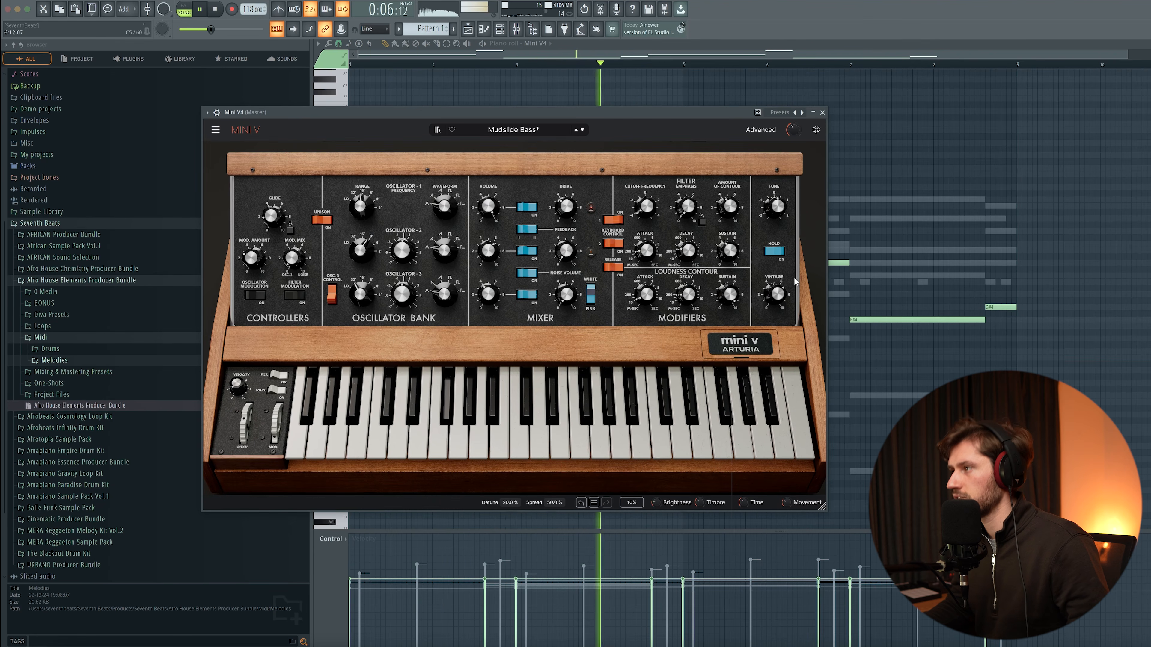
{"action": "left_click", "coordinate": [821, 112]}
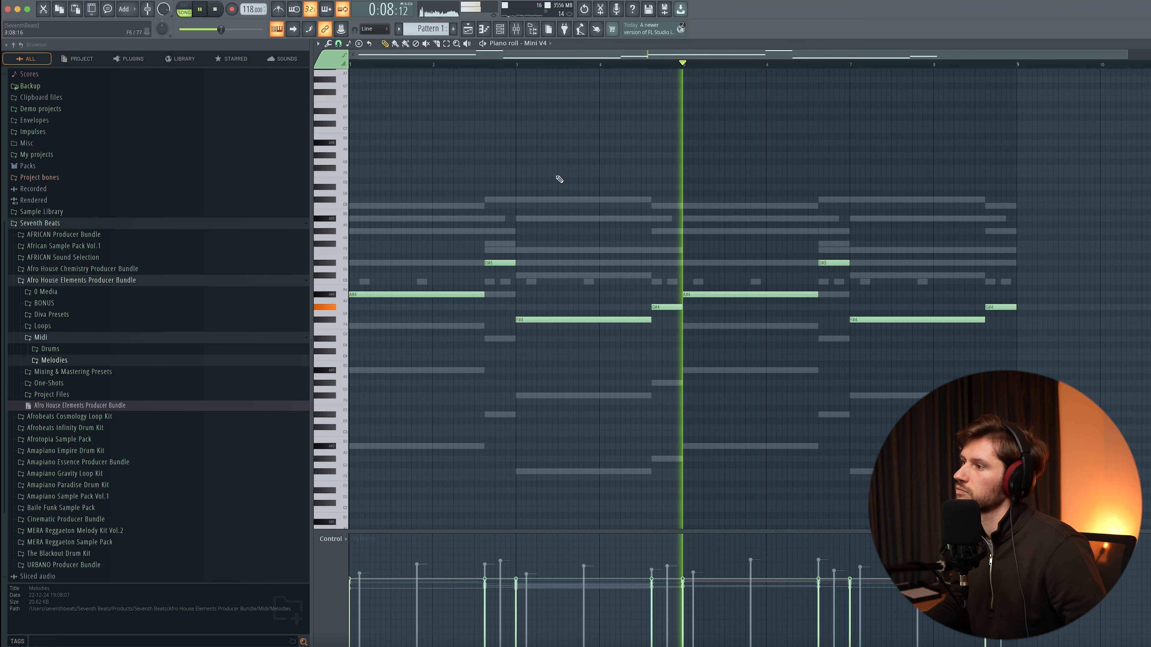
Rename the Mini V4 channel to Bass and the LABS channel to Piano.
{"action": "left_click", "coordinate": [509, 31]}
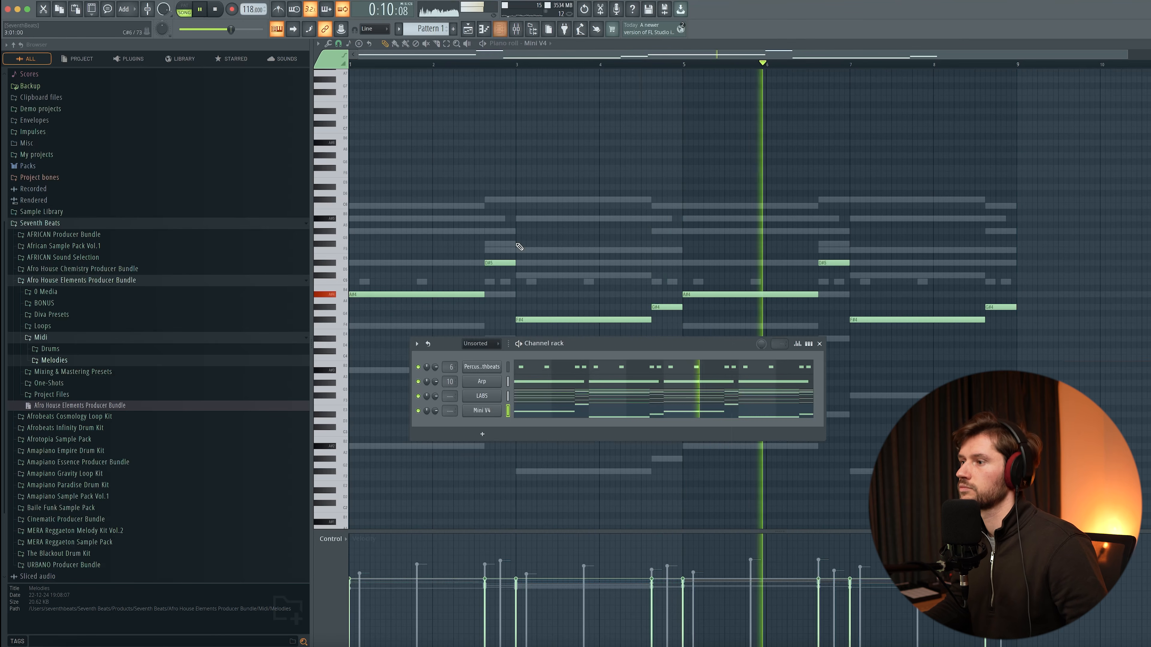
{"action": "right_click", "coordinate": [481, 409]}
{"action": "left_click", "coordinate": [534, 434]}
{"action": "type", "text": "Bass"}
{"action": "key", "text": "Return"}
{"action": "right_click", "coordinate": [488, 396]}
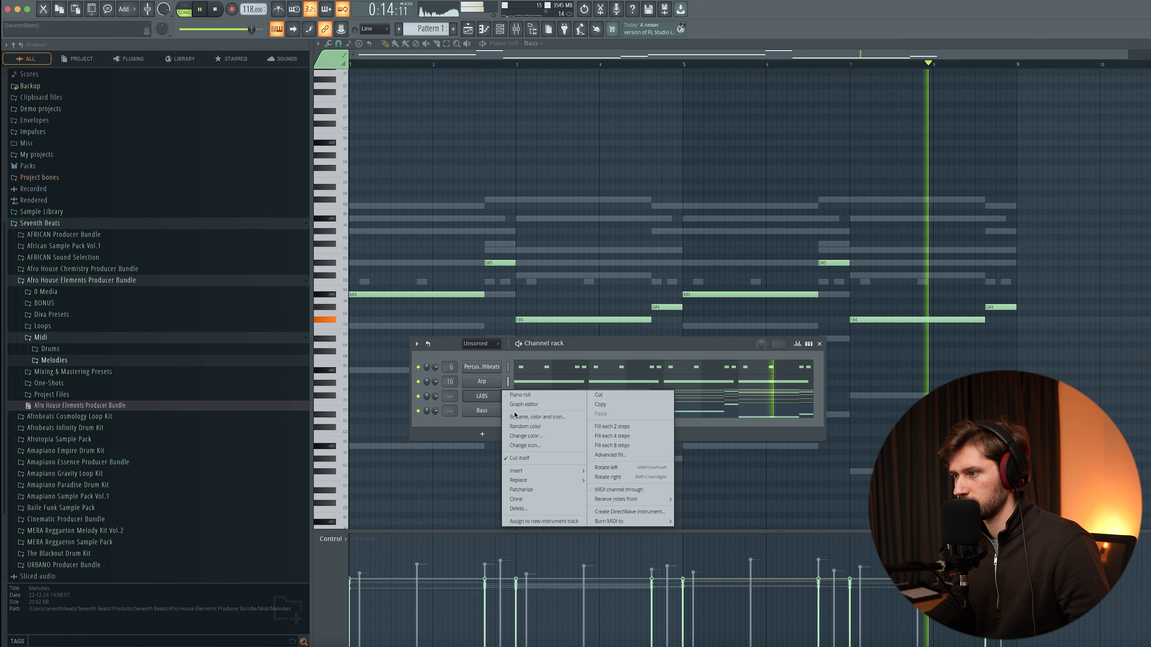
{"action": "left_click", "coordinate": [522, 420]}
{"action": "type", "text": "Piano"}
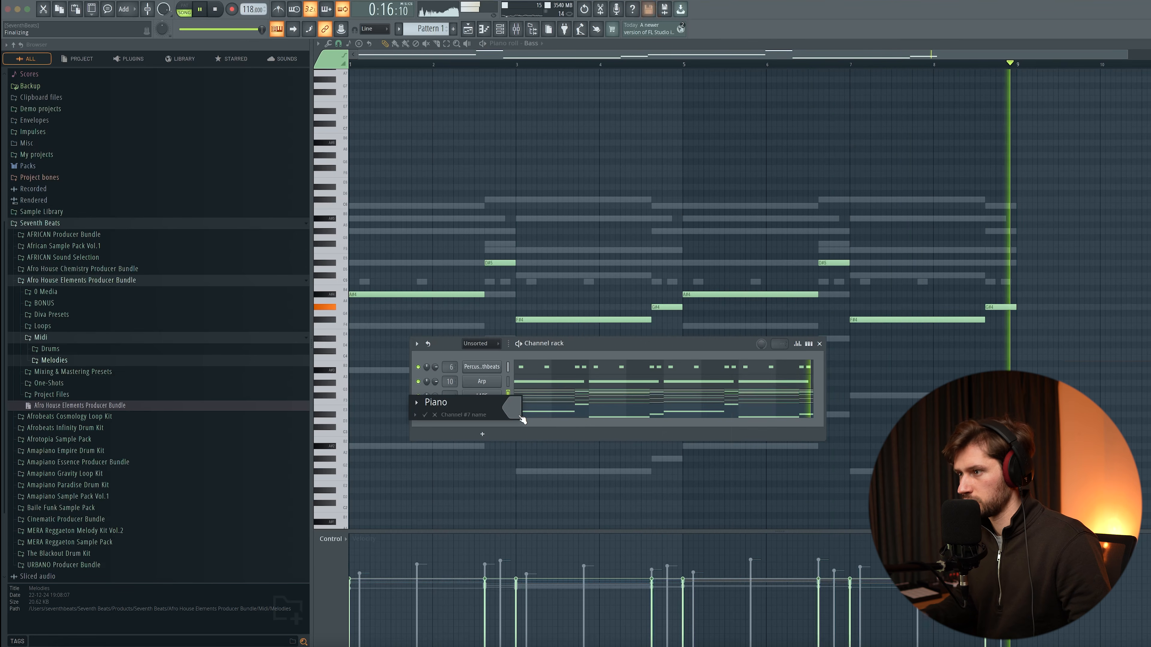
{"action": "key", "text": "Return"}
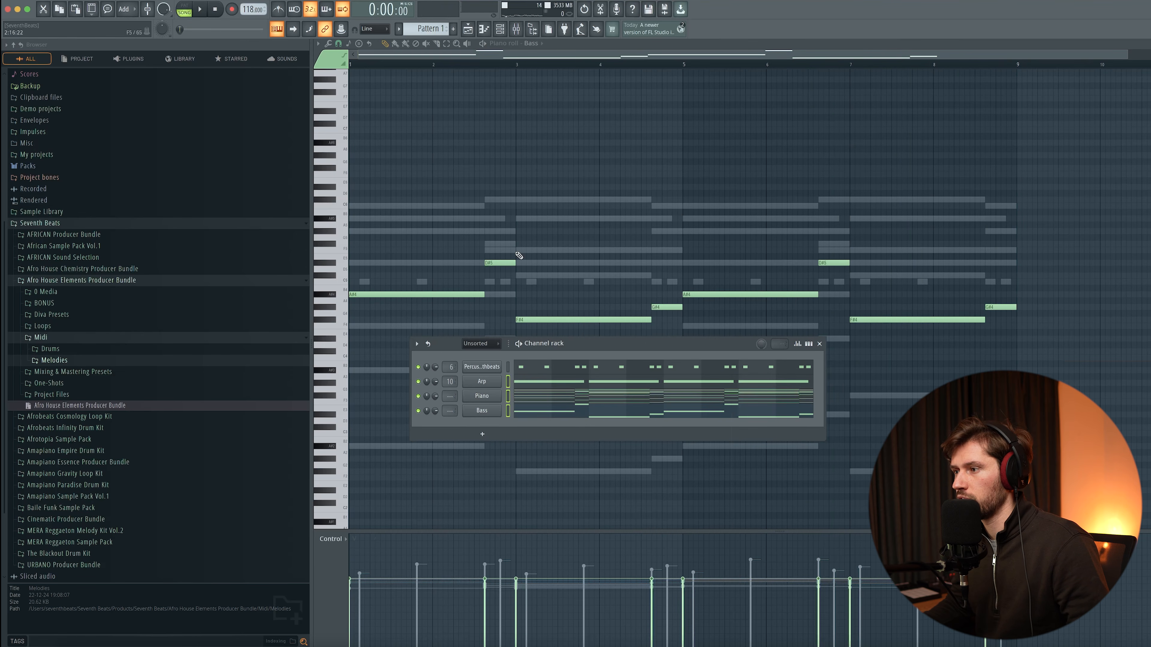
Route the Piano and Bass channels to consecutive mixer tracks starting from Insert 11.
{"action": "left_click", "coordinate": [516, 29]}
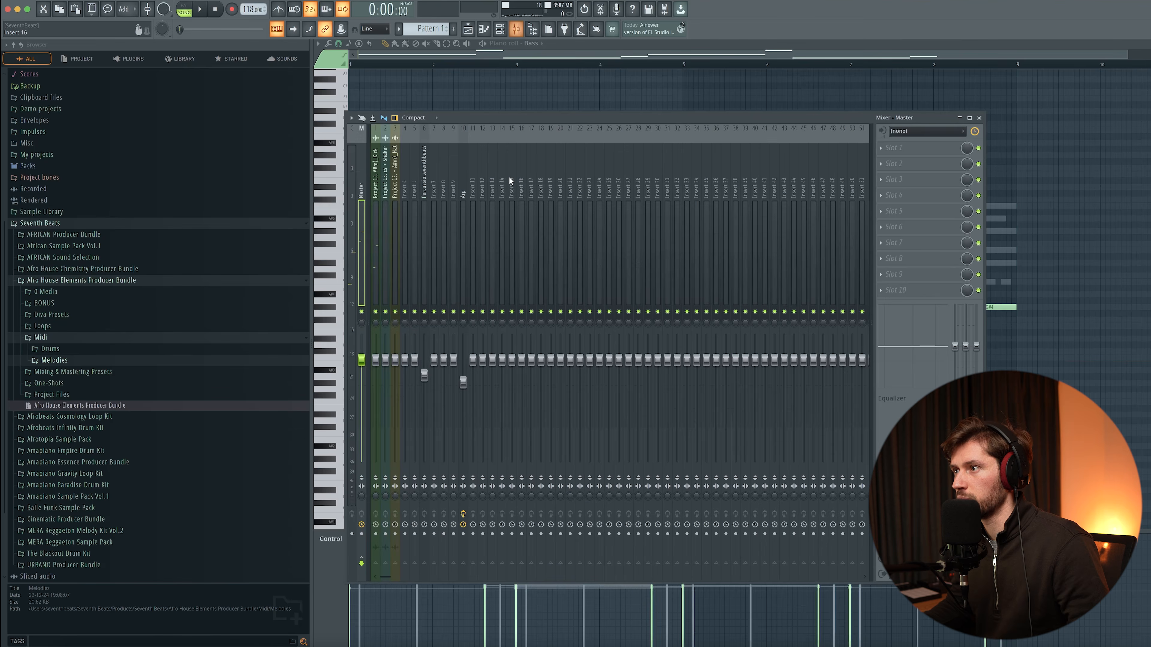
{"action": "right_click", "coordinate": [477, 194]}
{"action": "mouse_move", "coordinate": [544, 245]}
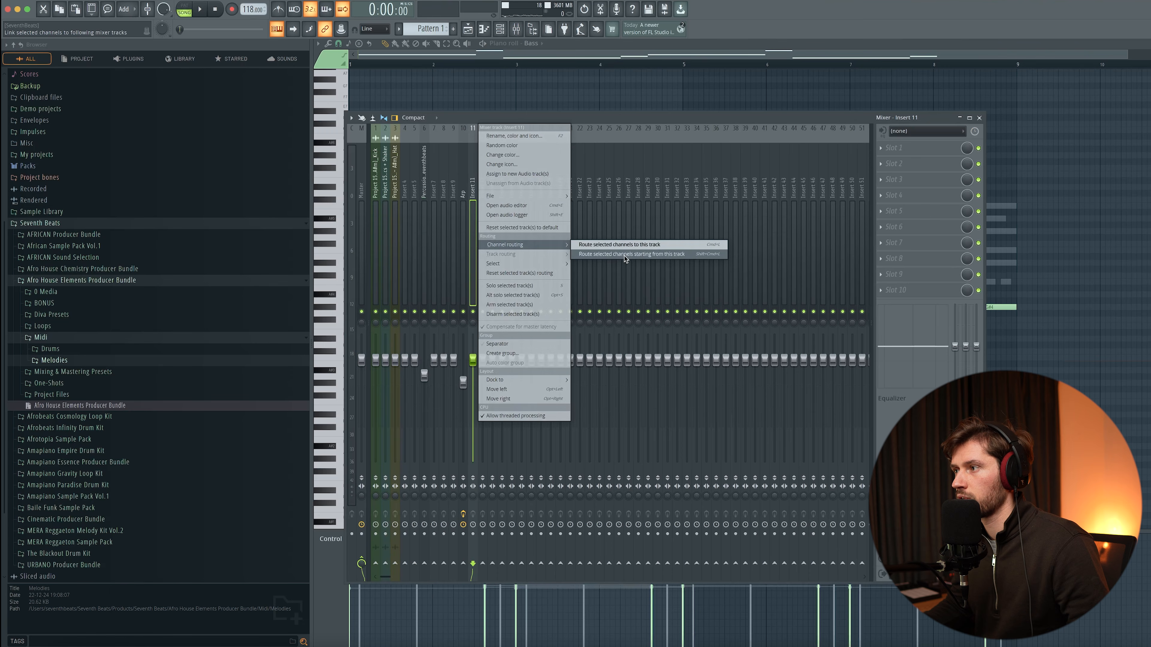
{"action": "left_click", "coordinate": [629, 249]}
Sidechain the kick's mixer track to the Bass mixer track.
{"action": "left_click", "coordinate": [378, 190]}
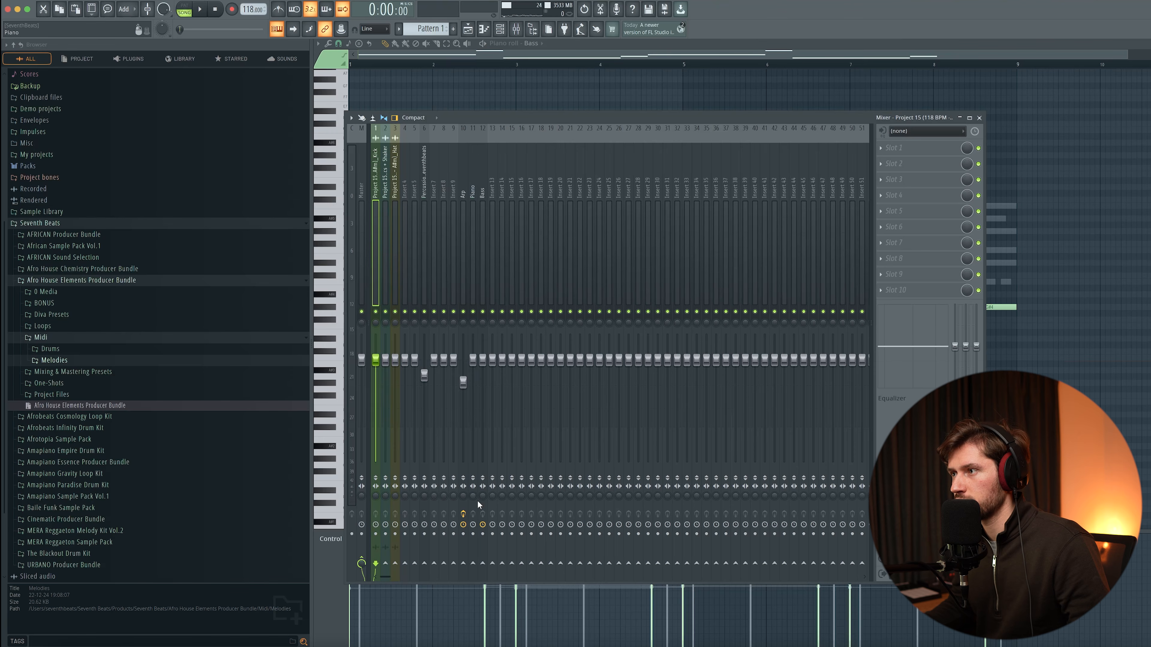
{"action": "right_click", "coordinate": [483, 564]}
{"action": "left_click", "coordinate": [516, 591]}
Load Kickstart 2 into the first effect slot of the Bass mixer track.
{"action": "left_click", "coordinate": [482, 185]}
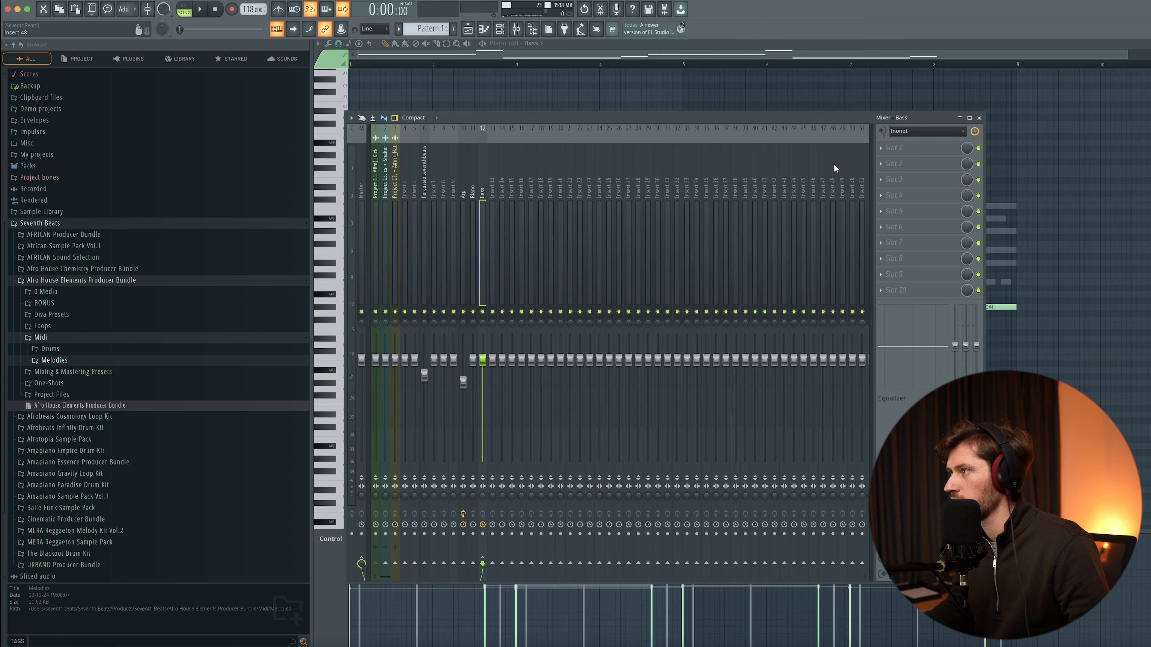
{"action": "left_click", "coordinate": [883, 152]}
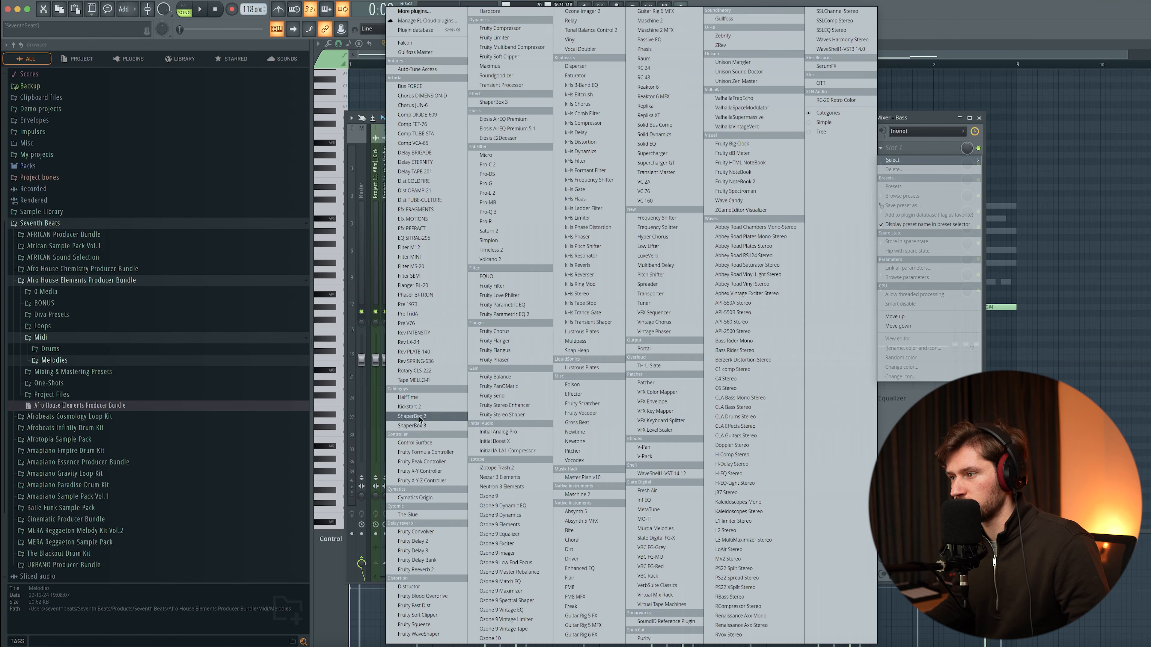
{"action": "left_click", "coordinate": [410, 407]}
{"action": "left_click_drag", "start_coordinate": [164, 38], "coordinate": [515, 266]}
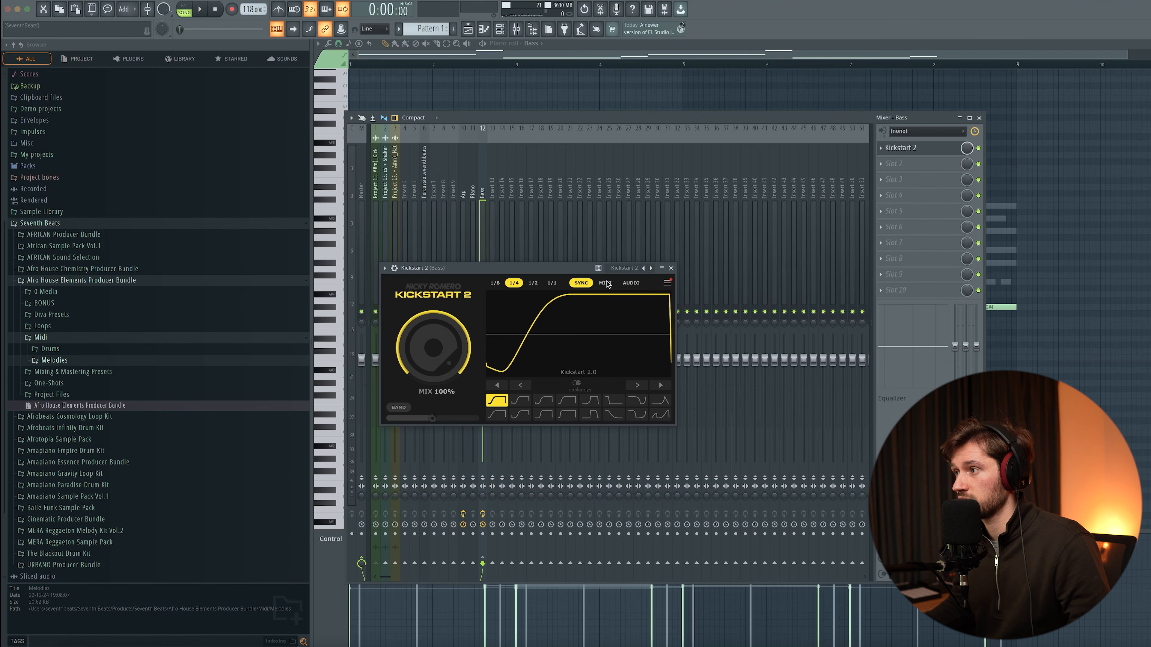
Feed the kick sidechain into Kickstart 2, set its trigger to Audio and enable Band ducking for the low frequencies.
{"action": "left_click", "coordinate": [394, 268]}
{"action": "right_click", "coordinate": [405, 425]}
{"action": "left_click", "coordinate": [430, 443]}
{"action": "left_click", "coordinate": [392, 285]}
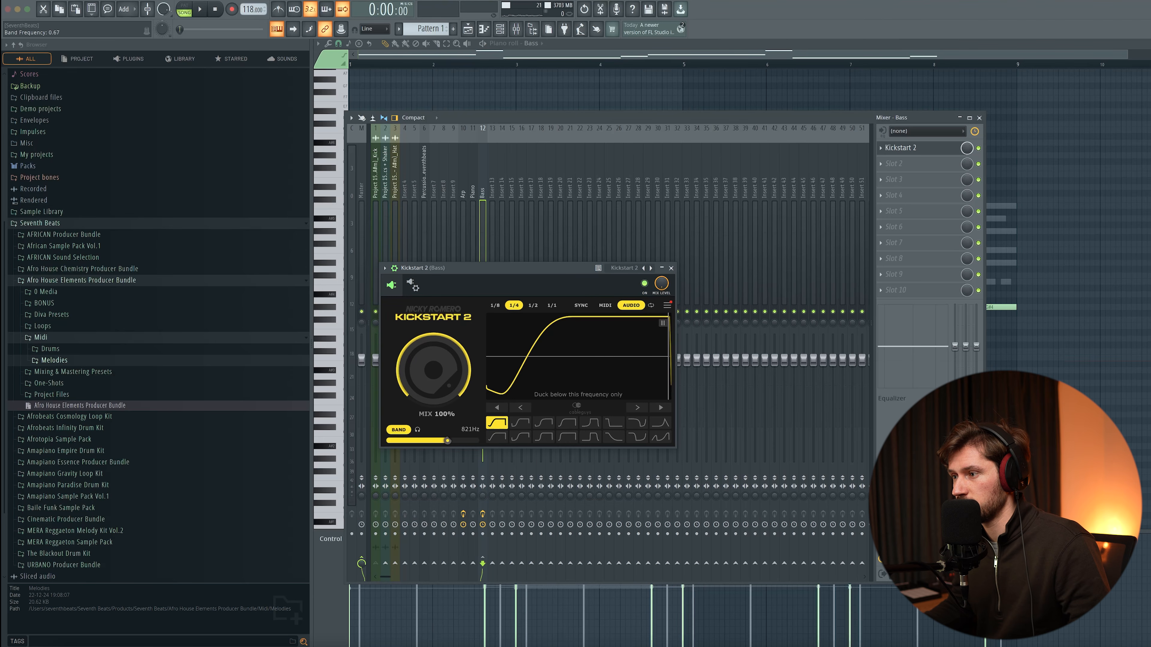
Choose Kickstart 2's third ducking curve, fine-tune its shape during playback and set the band frequency to about 589 Hz.
{"action": "left_click", "coordinate": [525, 427]}
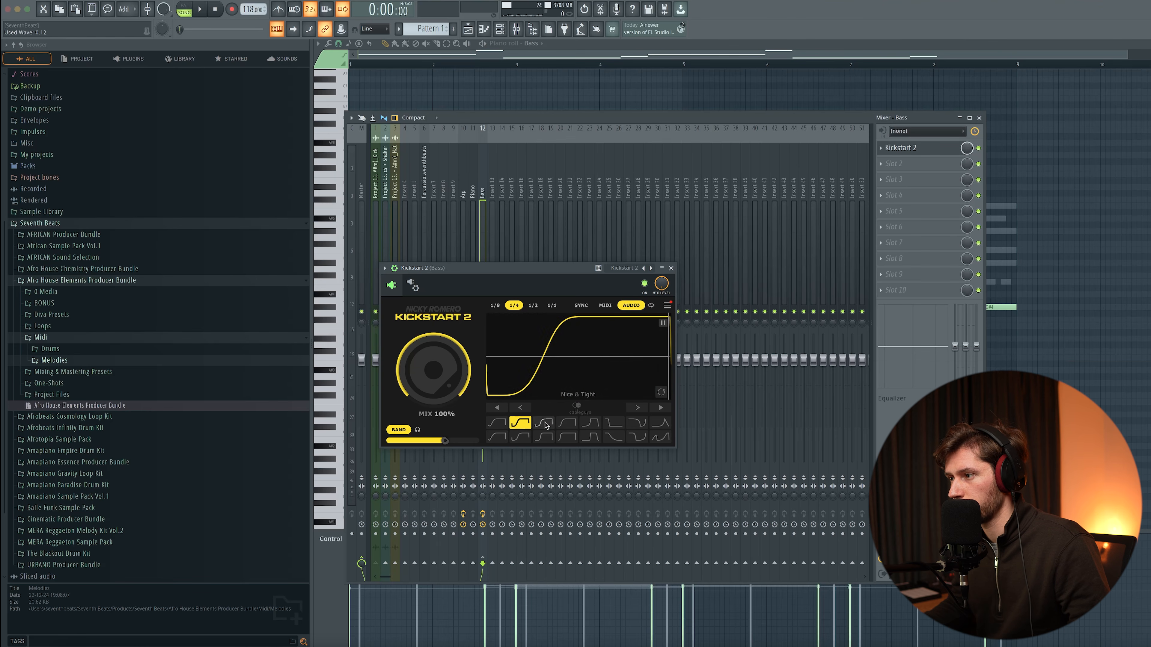
{"action": "left_click", "coordinate": [544, 422]}
{"action": "key", "text": "space"}
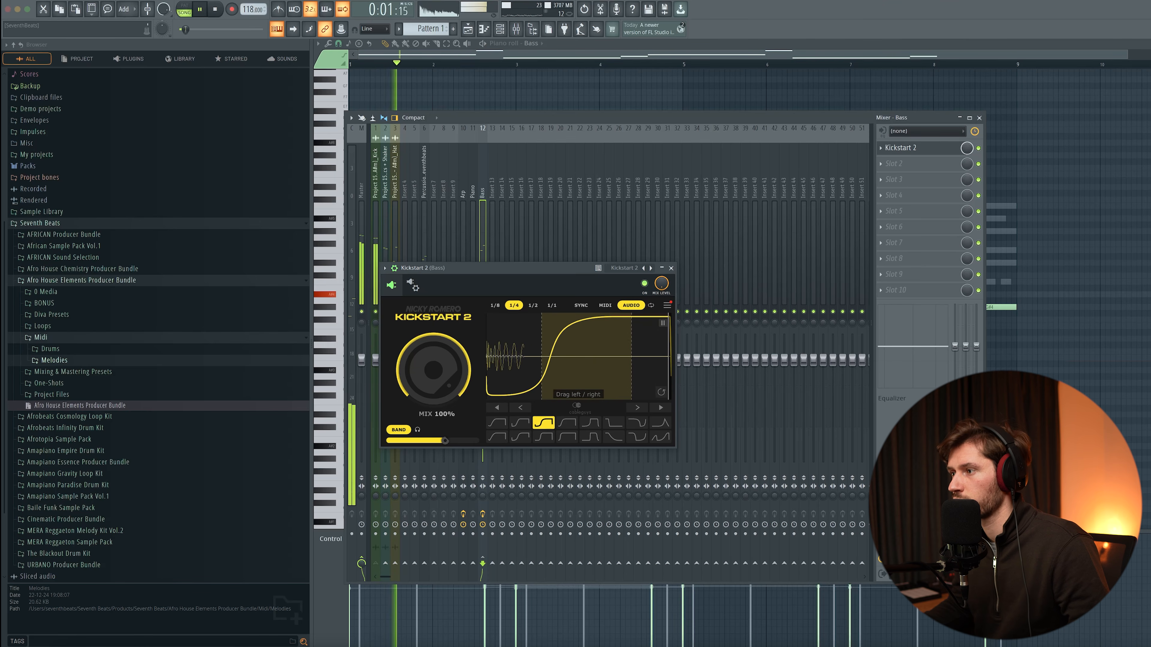
{"action": "left_click_drag", "start_coordinate": [554, 363], "coordinate": [547, 362]}
{"action": "left_click_drag", "start_coordinate": [445, 440], "coordinate": [443, 440]}
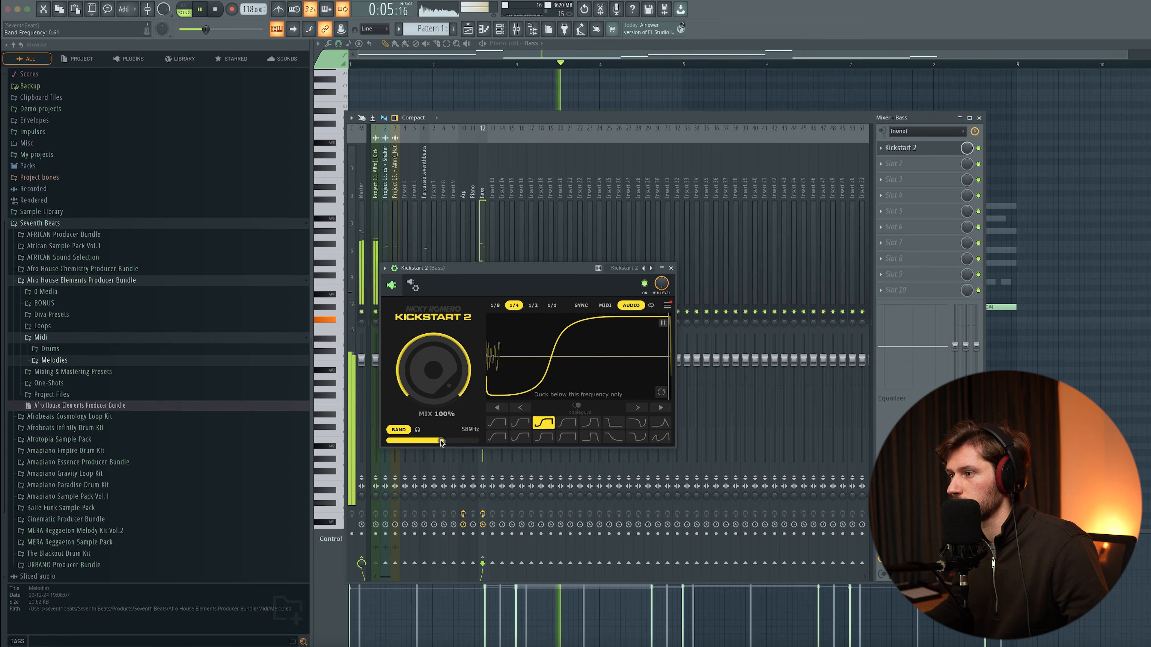
Close Kickstart 2 and lower the Bass mixer track's volume slightly against the playing beat.
{"action": "left_click", "coordinate": [671, 268]}
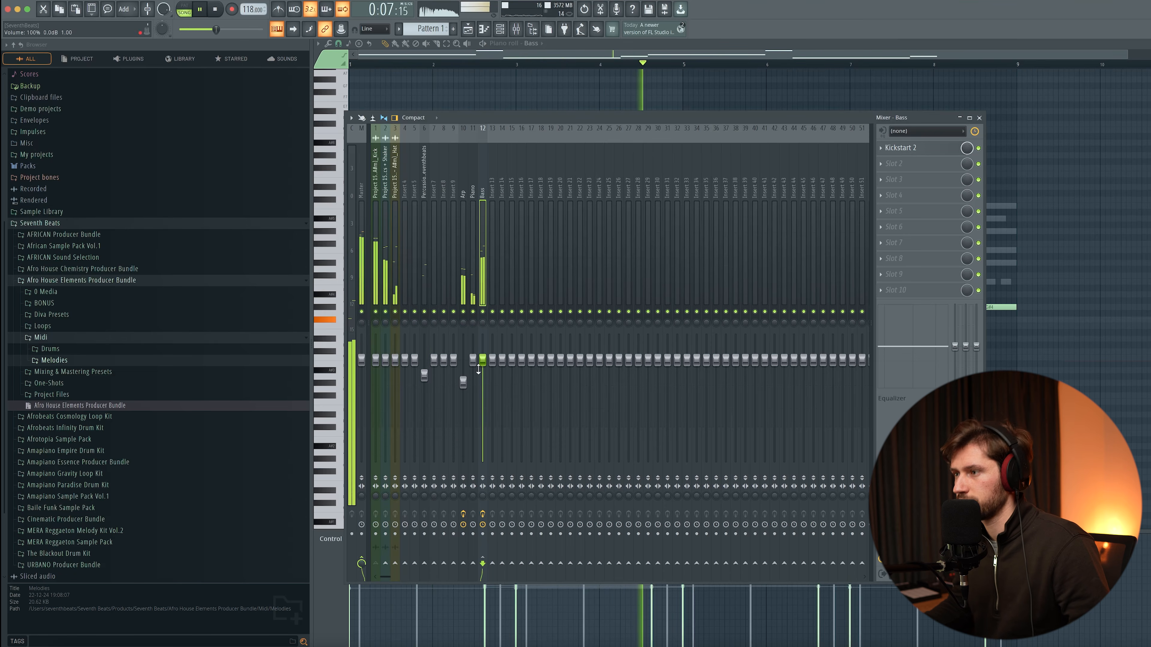
{"action": "scroll", "coordinate": [483, 370], "scroll_direction": "up", "scroll_amount": 1}
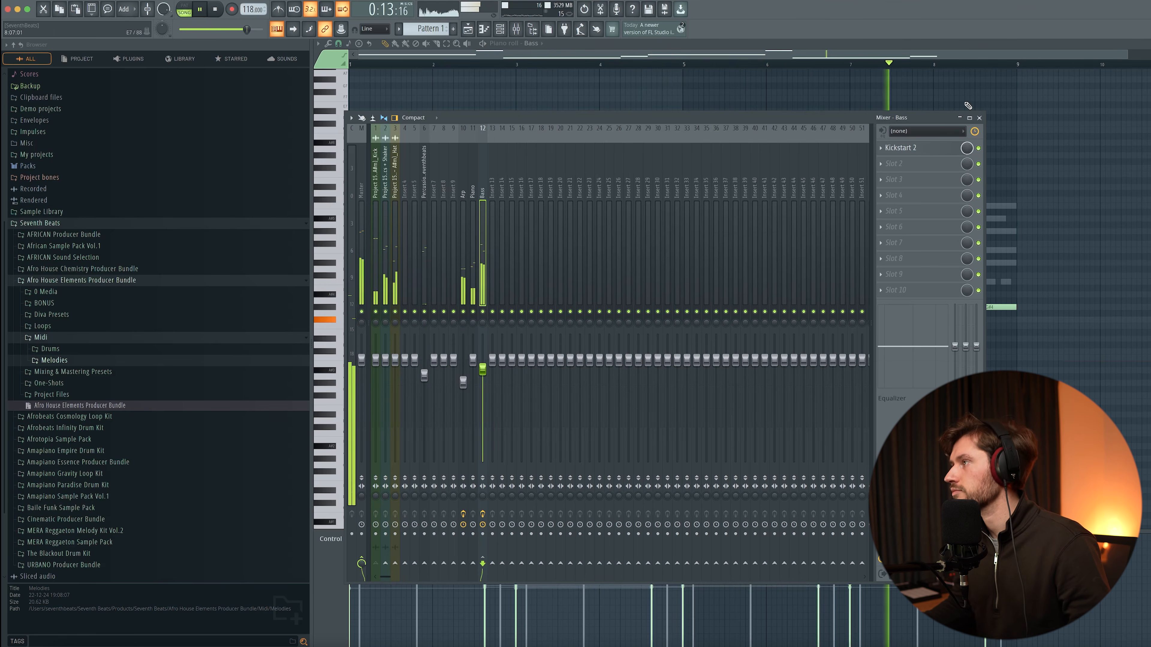
Stop the beat, put the mixer away and add an Analog Lab V instrument as a new channel.
{"action": "left_click", "coordinate": [979, 118]}
{"action": "left_click", "coordinate": [501, 29]}
{"action": "left_click", "coordinate": [501, 29]}
{"action": "key", "text": "space"}
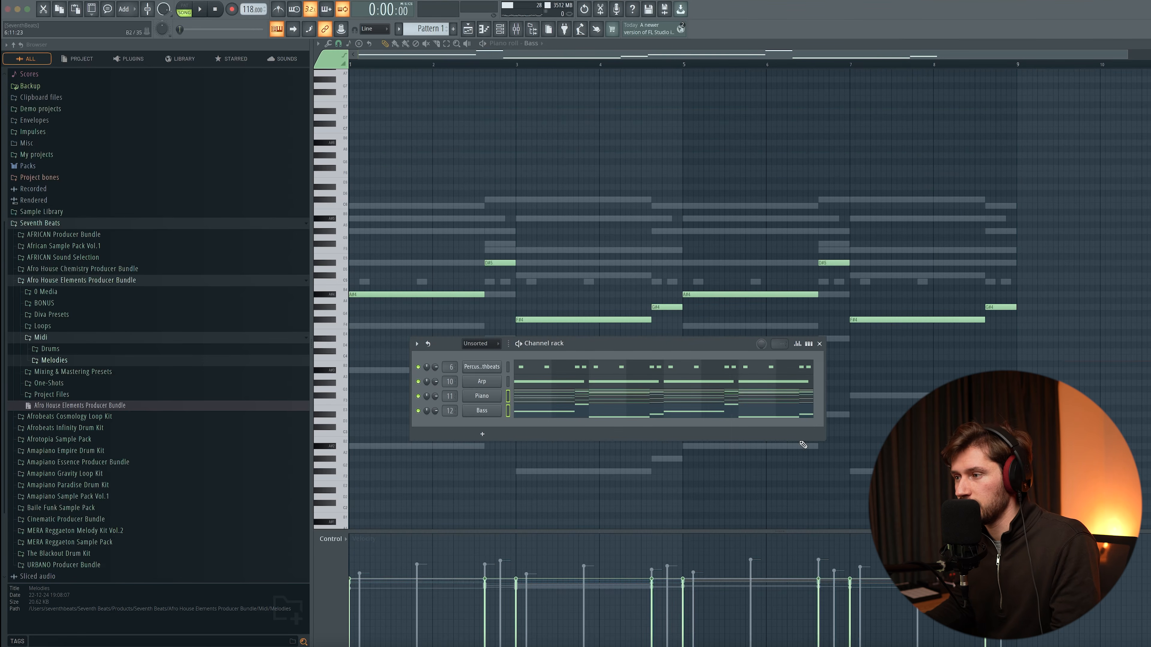
{"action": "left_click", "coordinate": [483, 434]}
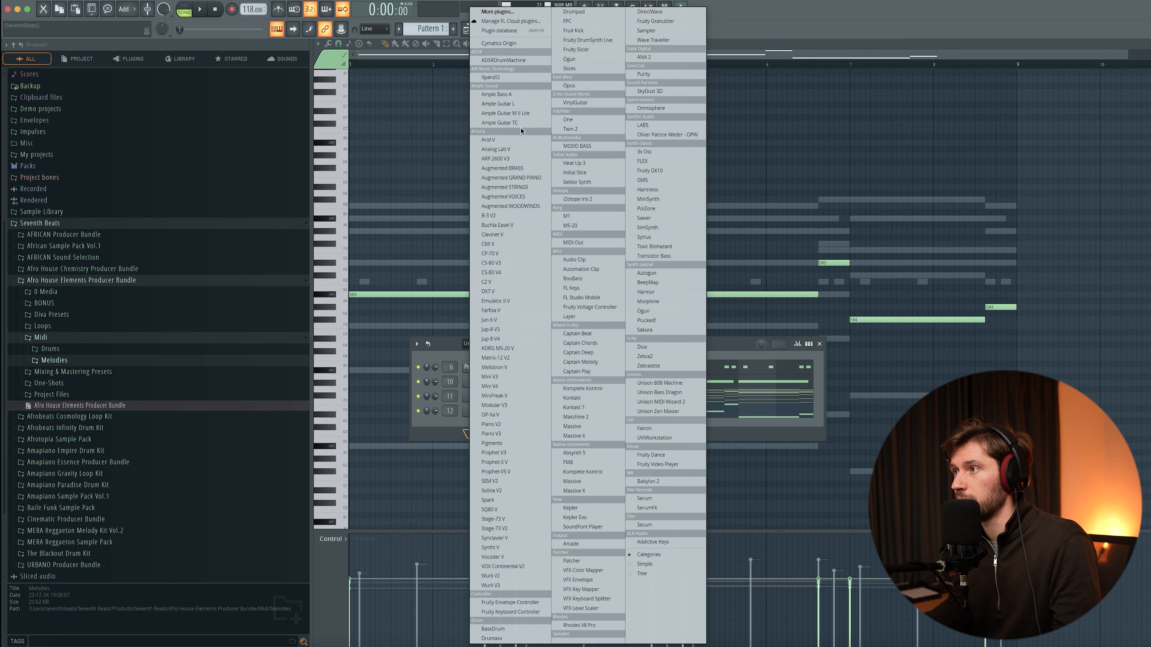
{"action": "left_click", "coordinate": [509, 151]}
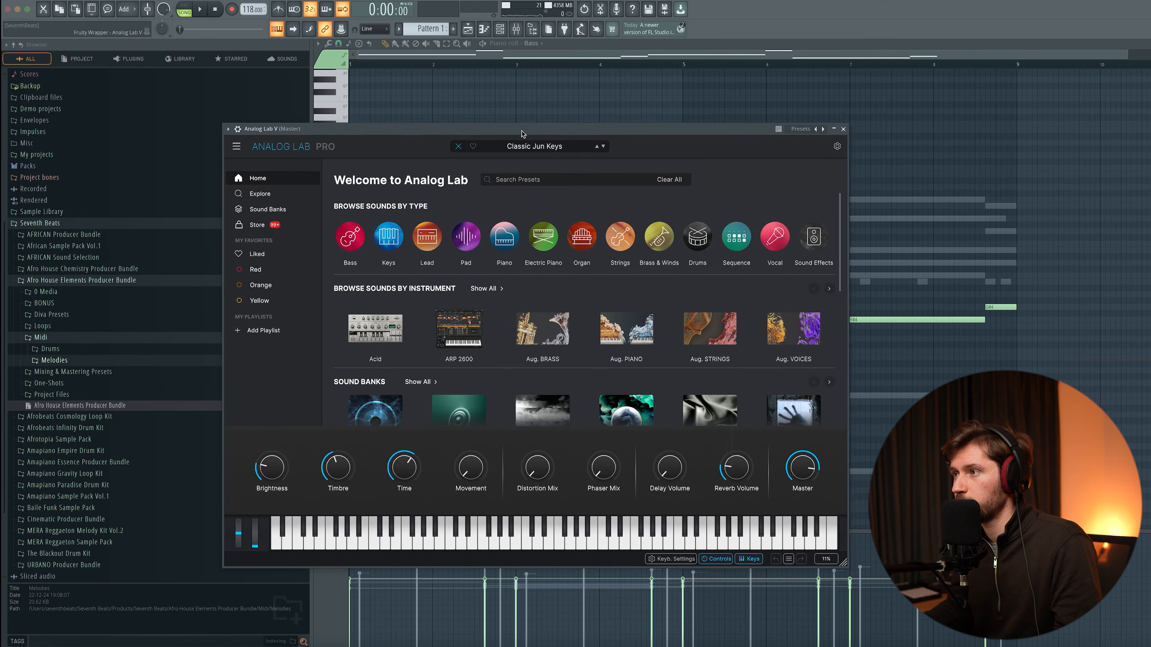
Search Analog Lab V for 80s, load the 80s PWM Pad preset, set its Reverb Volume to 0.256 and close the instrument.
{"action": "left_click", "coordinate": [561, 186]}
{"action": "type", "text": "80s"}
{"action": "left_click", "coordinate": [418, 332]}
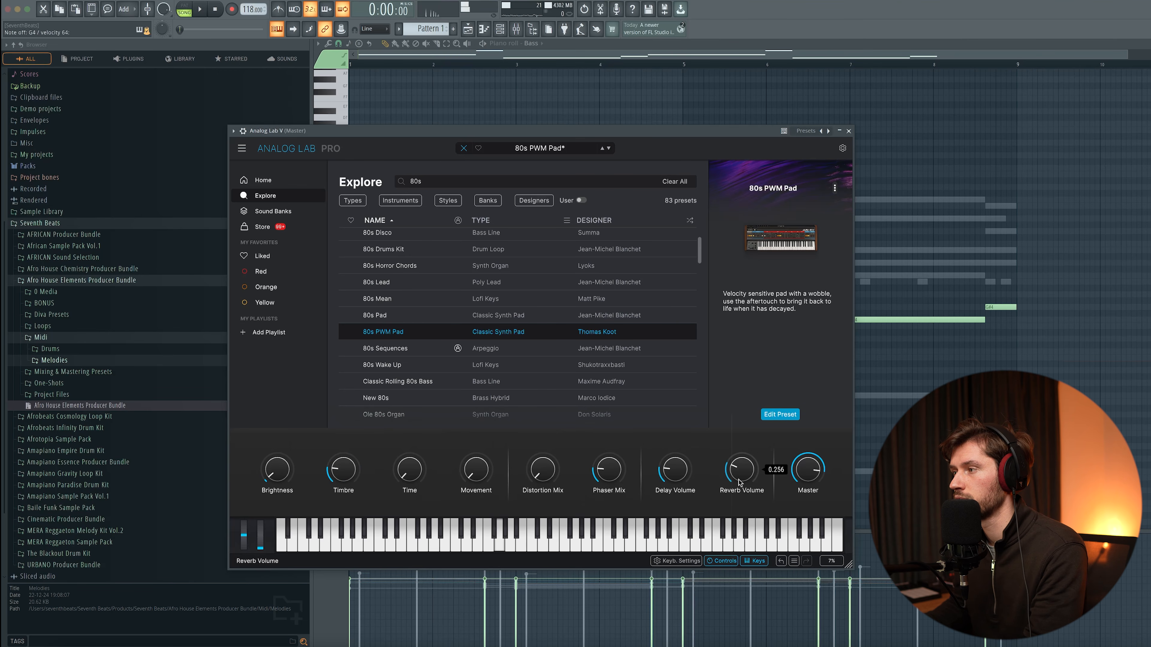
{"action": "left_click", "coordinate": [849, 131]}
Draw two consecutive four-bar A#4 notes for the Analog Lab V channel, filling bars 1 to 8, and audition them.
{"action": "left_click", "coordinate": [543, 427]}
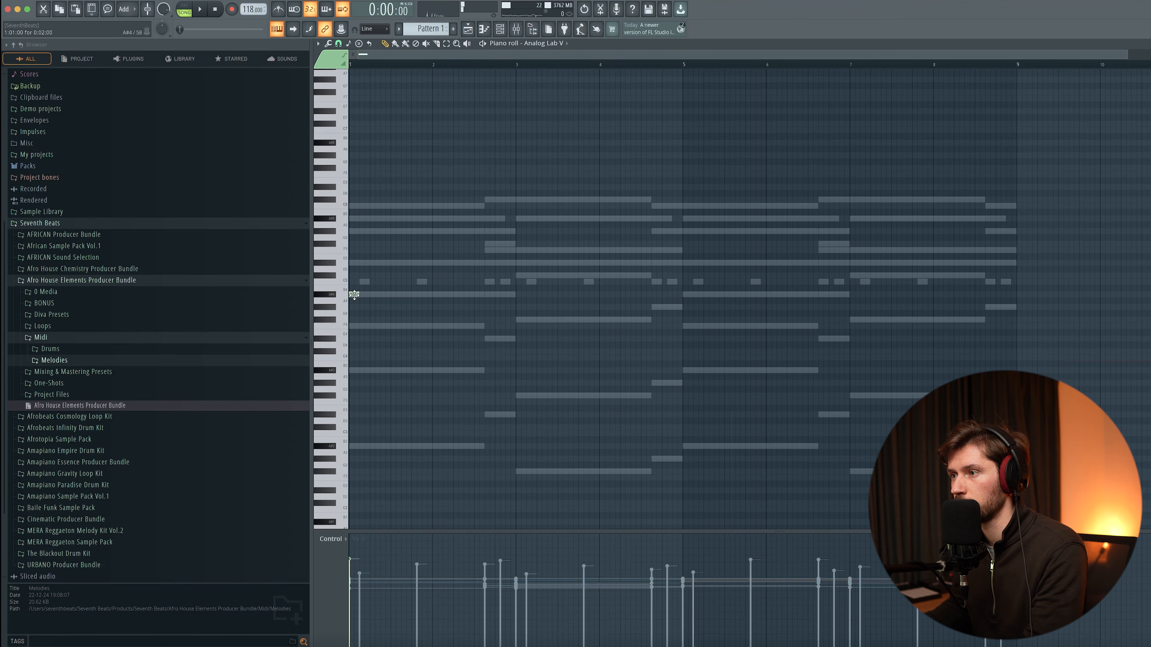
{"action": "left_click_drag", "start_coordinate": [482, 305], "coordinate": [706, 295]}
{"action": "left_click", "coordinate": [684, 301]}
{"action": "right_click", "coordinate": [721, 290]}
{"action": "key", "text": "space"}
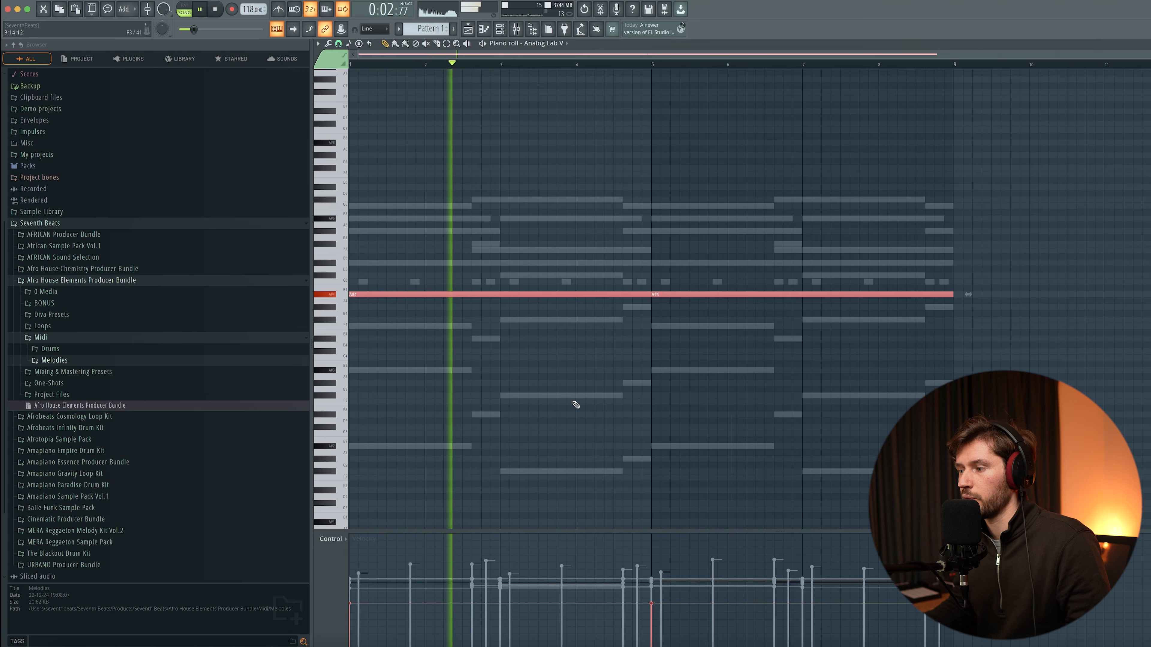
{"action": "key", "text": "space"}
{"action": "key", "text": "space"}
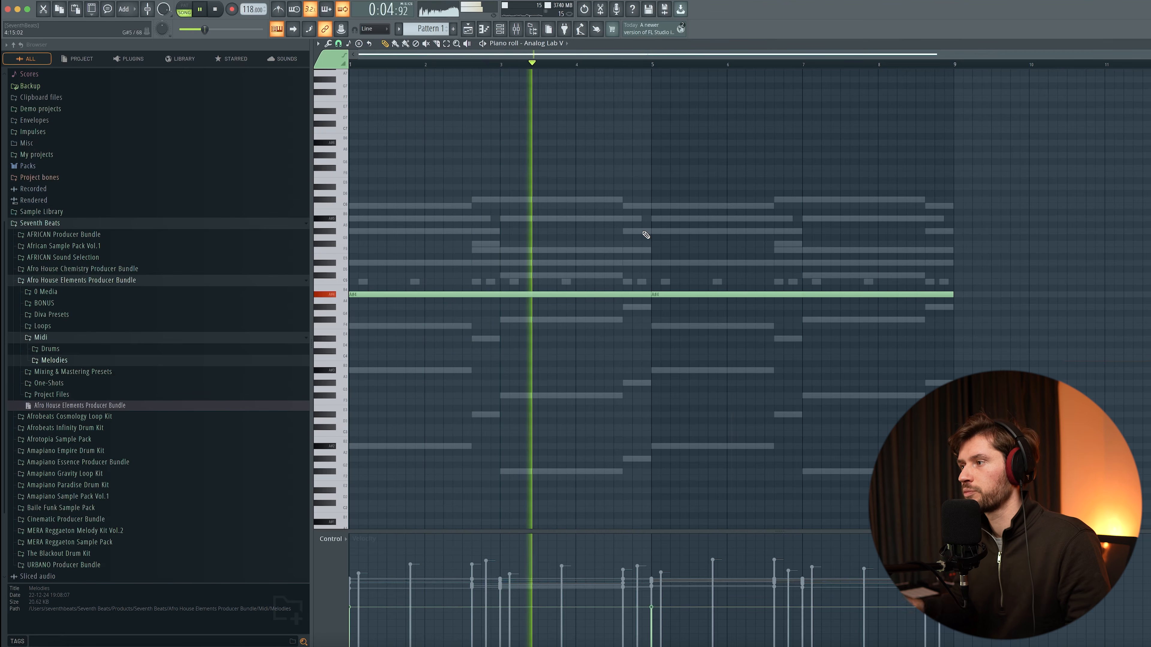
Stop playback and rename the Analog Lab V channel as Pad.
{"action": "key", "text": "F6"}
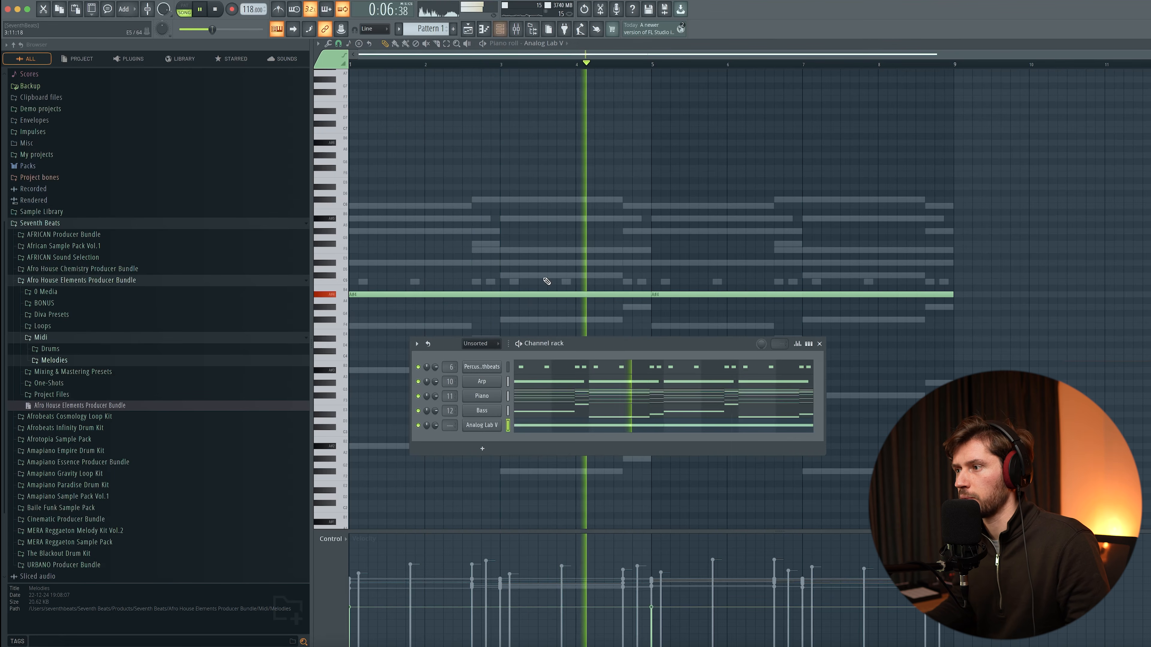
{"action": "key", "text": "space"}
{"action": "right_click", "coordinate": [483, 426]}
{"action": "left_click", "coordinate": [529, 447]}
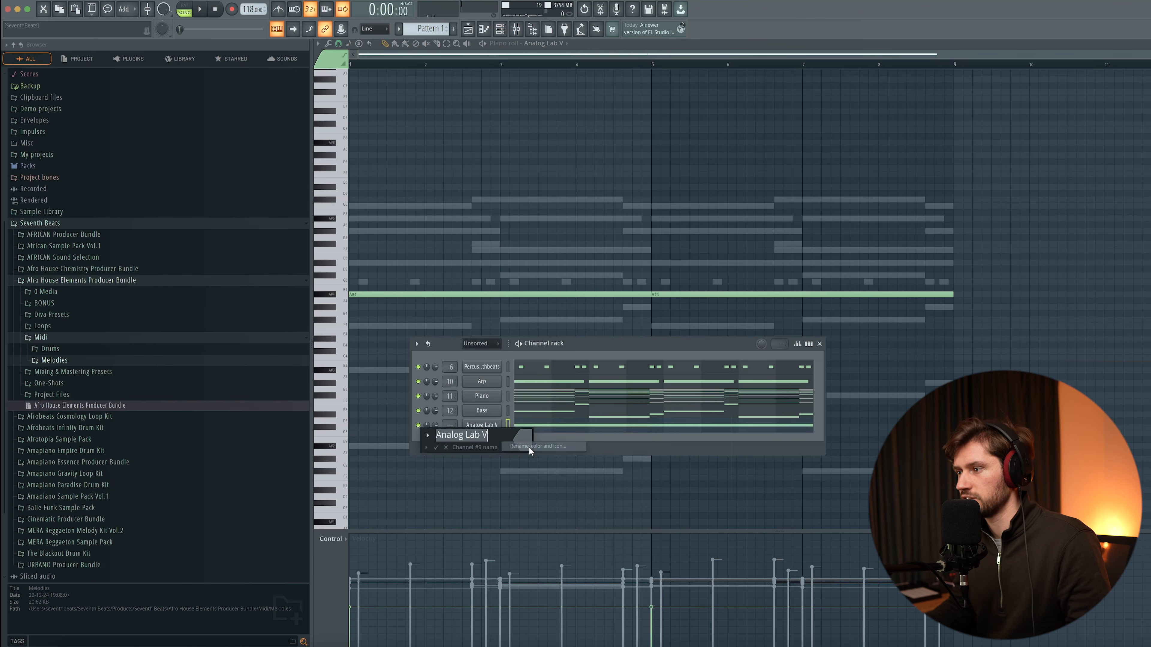
{"action": "type", "text": "Pad"}
{"action": "key", "text": "Return"}
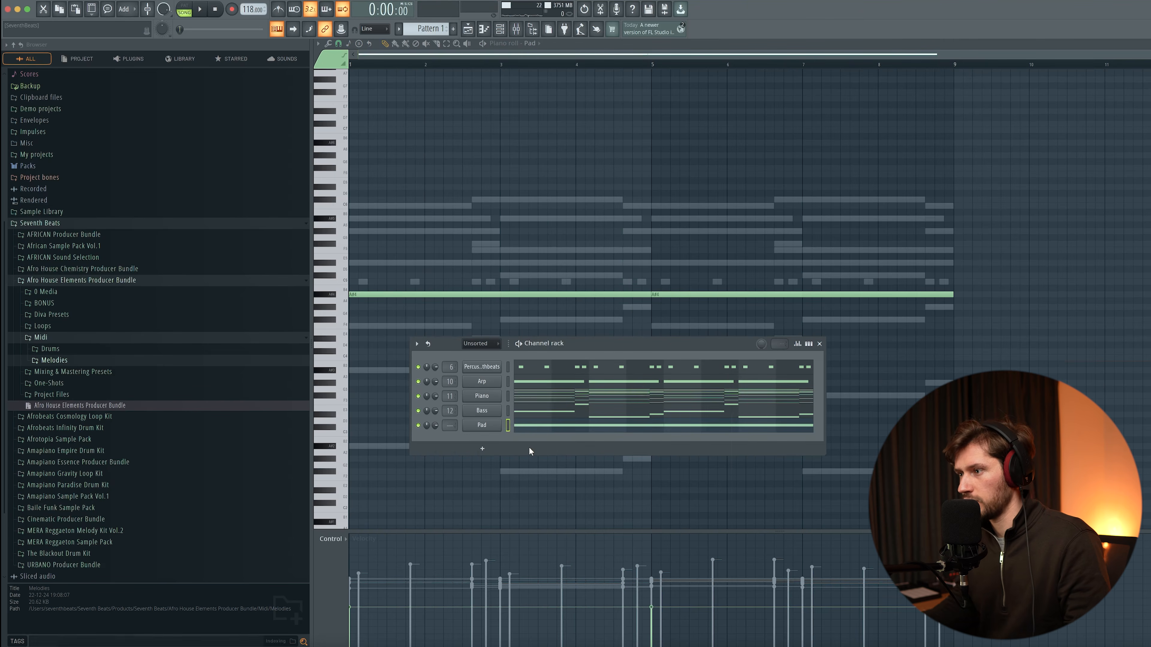
Route the Pad channel to mixer Insert 13 and lower that mixer track's volume slightly.
{"action": "left_click", "coordinate": [516, 27]}
{"action": "right_click", "coordinate": [493, 195]}
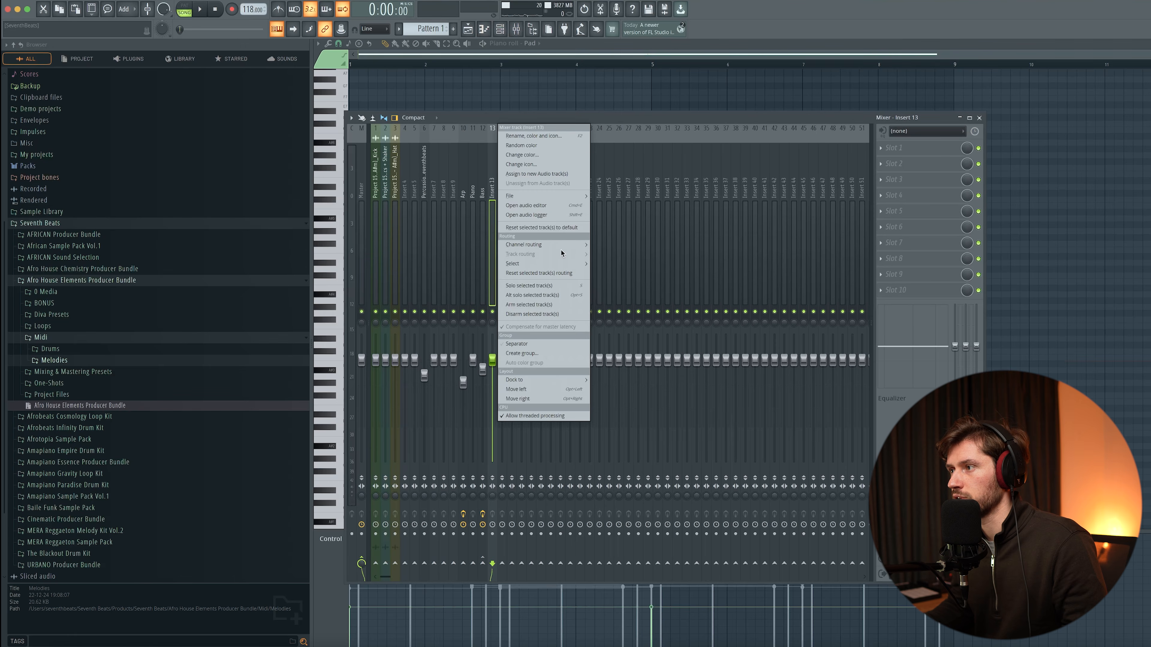
{"action": "left_click", "coordinate": [601, 244]}
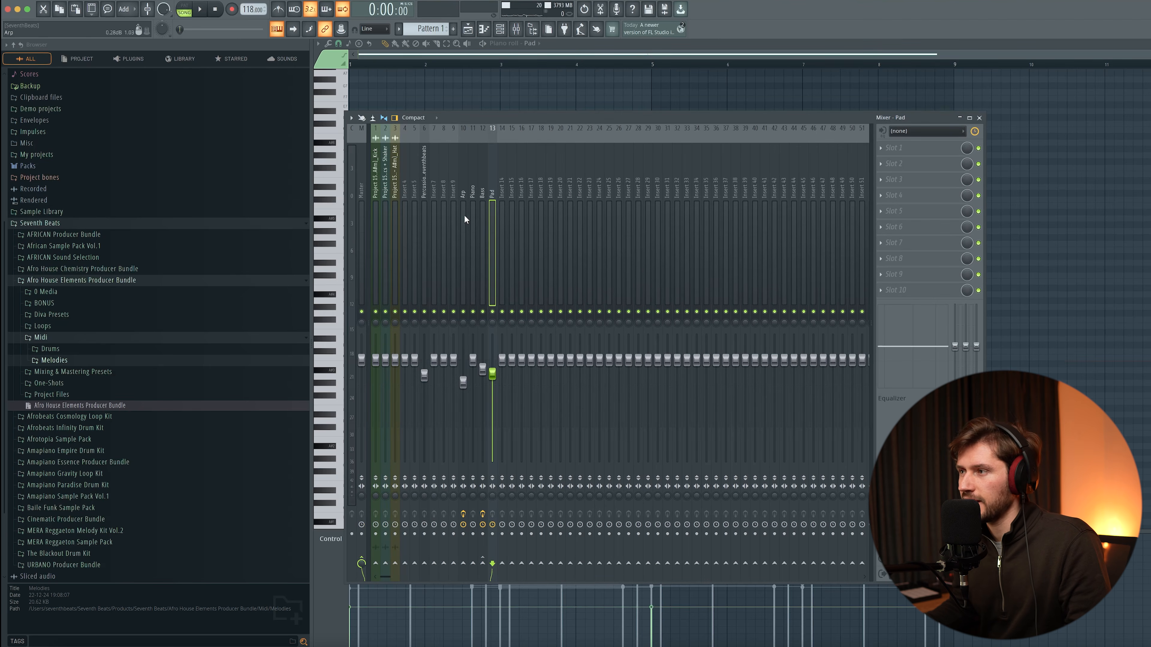
Load Kickstart 2 on the Piano mixer track's first effect slot, enable Band ducking for the low frequencies and audition it.
{"action": "left_click", "coordinate": [473, 192]}
{"action": "left_click", "coordinate": [901, 148]}
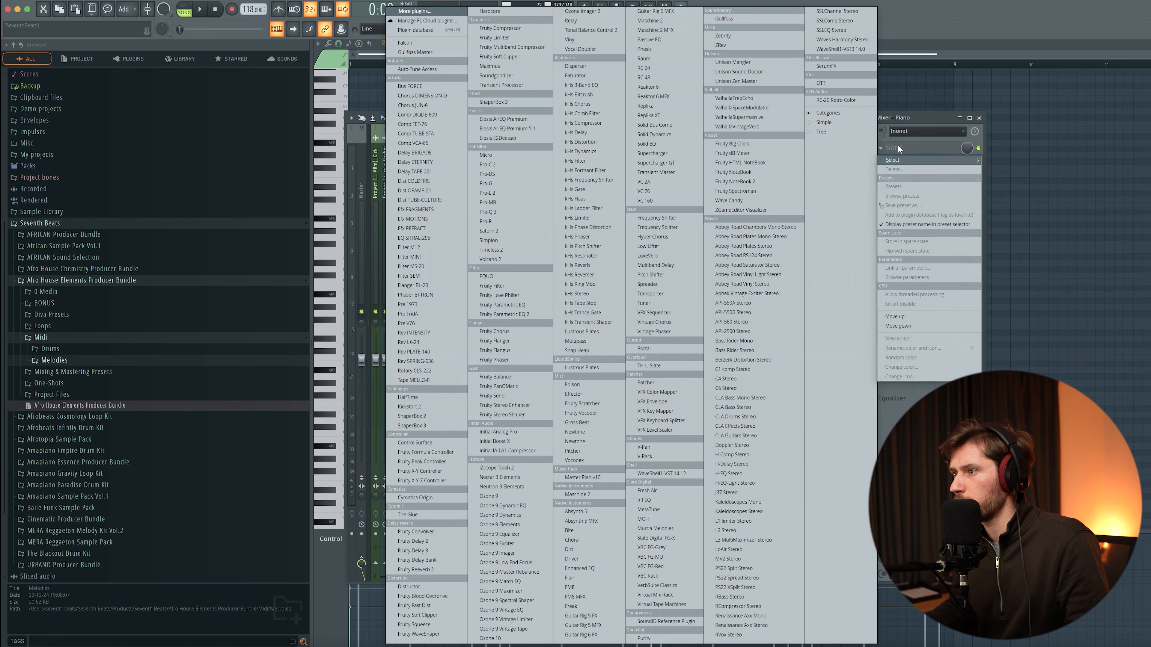
{"action": "left_click", "coordinate": [419, 408]}
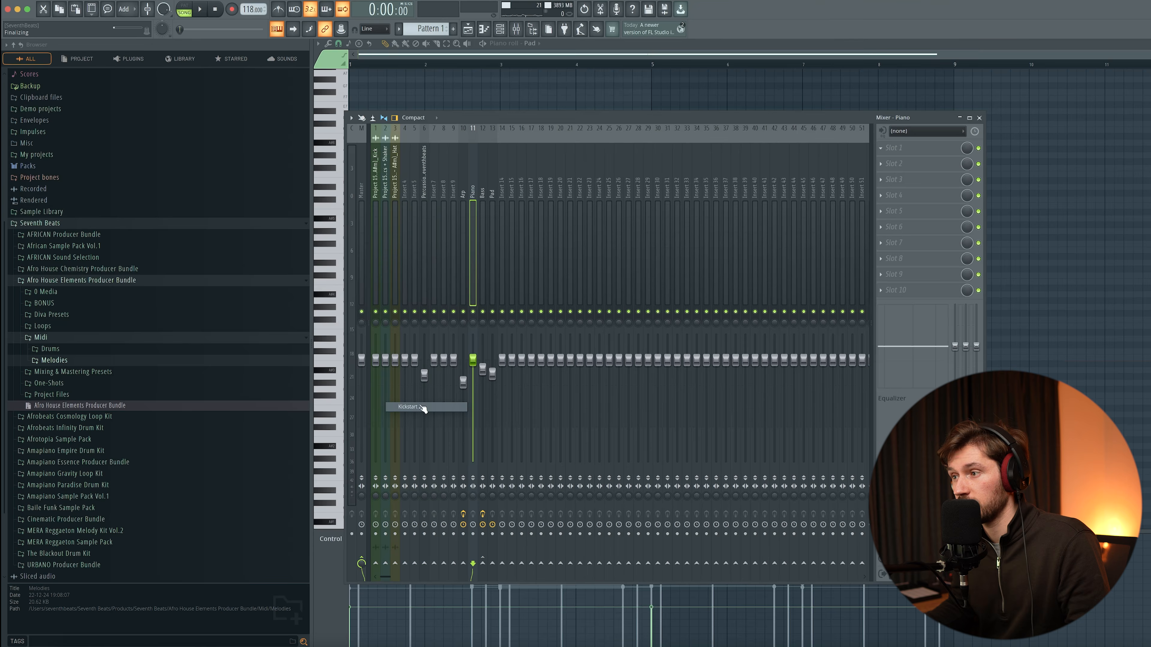
{"action": "left_click_drag", "start_coordinate": [271, 226], "coordinate": [474, 260]}
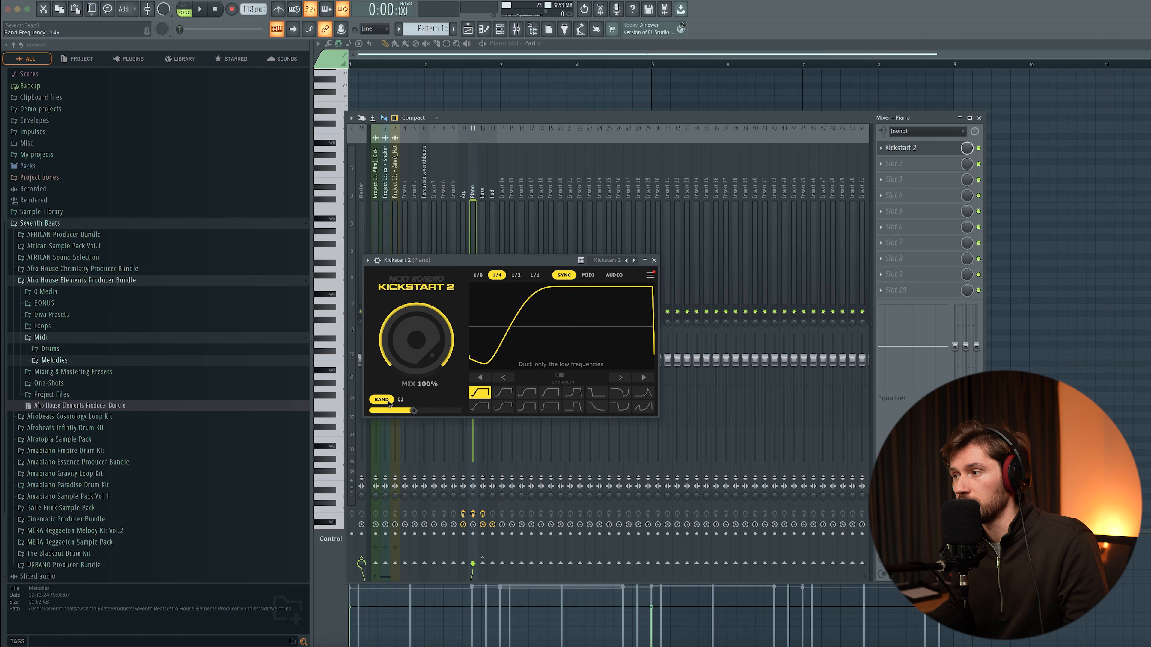
{"action": "key", "text": "space"}
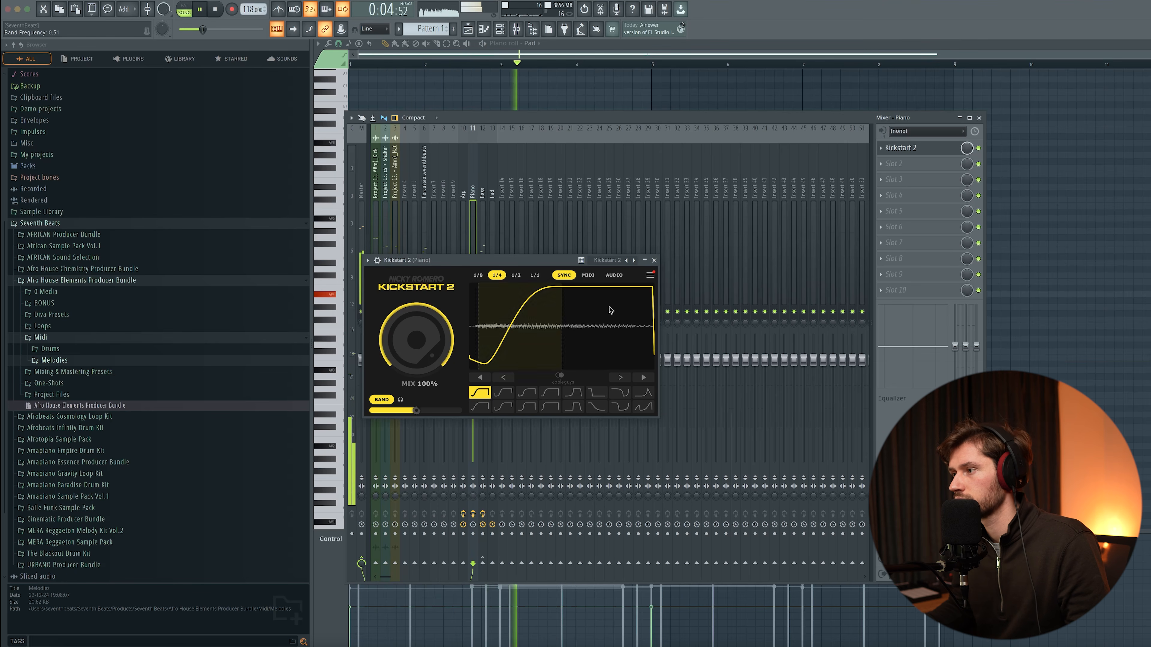
{"action": "left_click", "coordinate": [653, 260]}
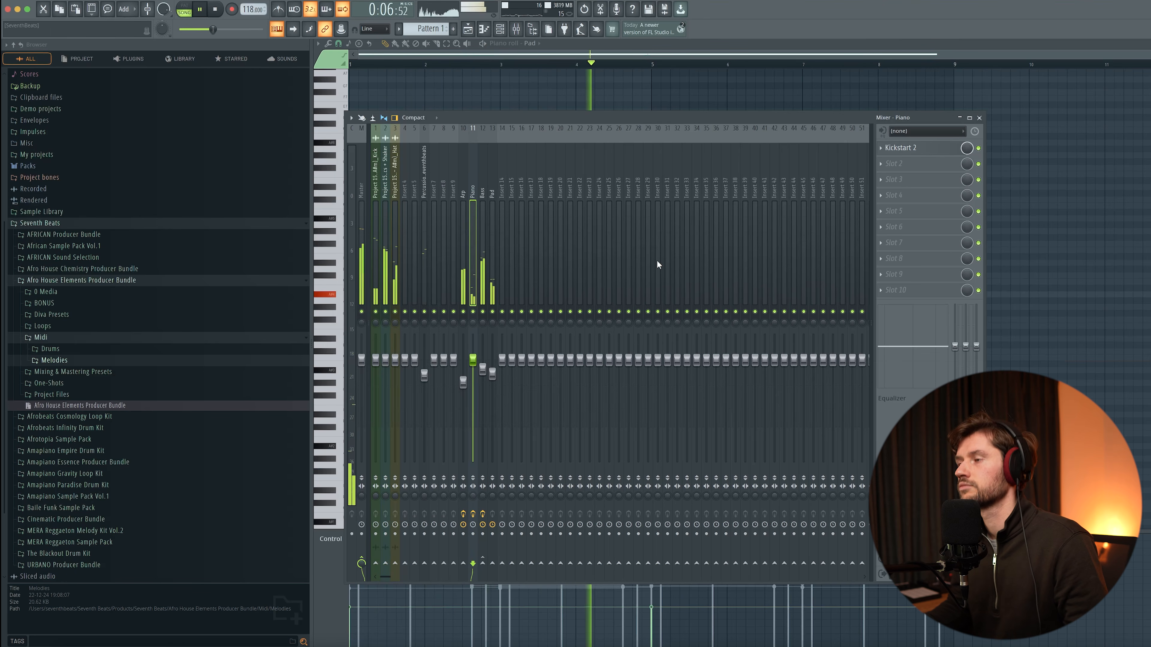
{"action": "key", "text": "space"}
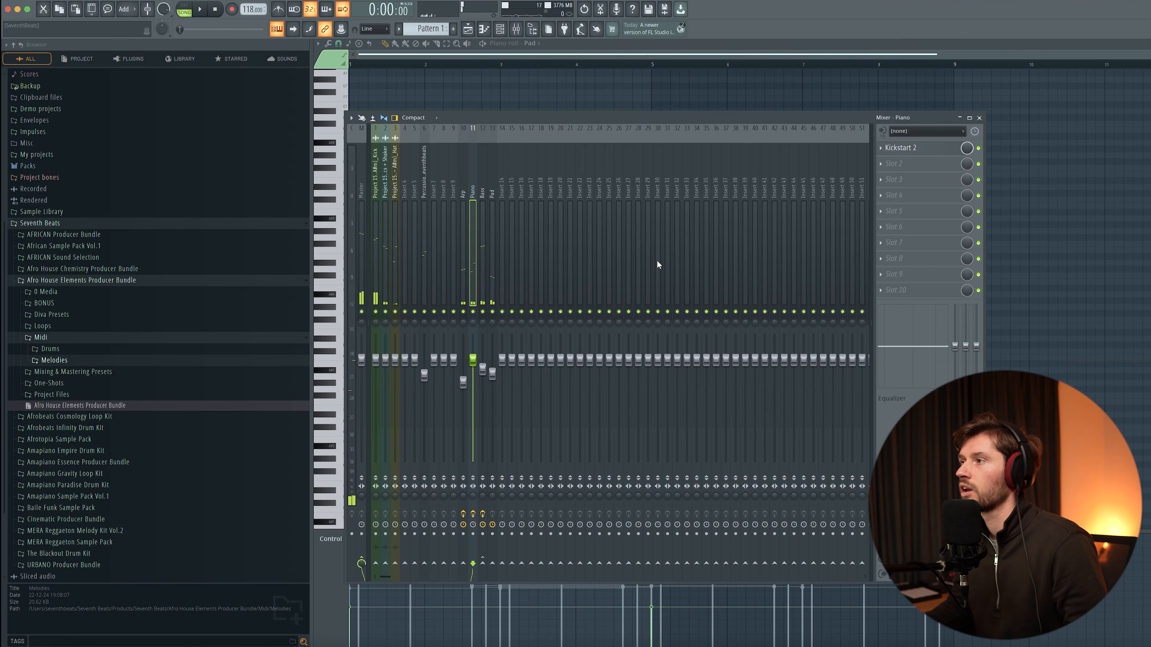
In the playlist, move the Pattern 1 clip down to Track 11 and the two Vocal Texture clips up to Track 4.
{"action": "left_click", "coordinate": [516, 29]}
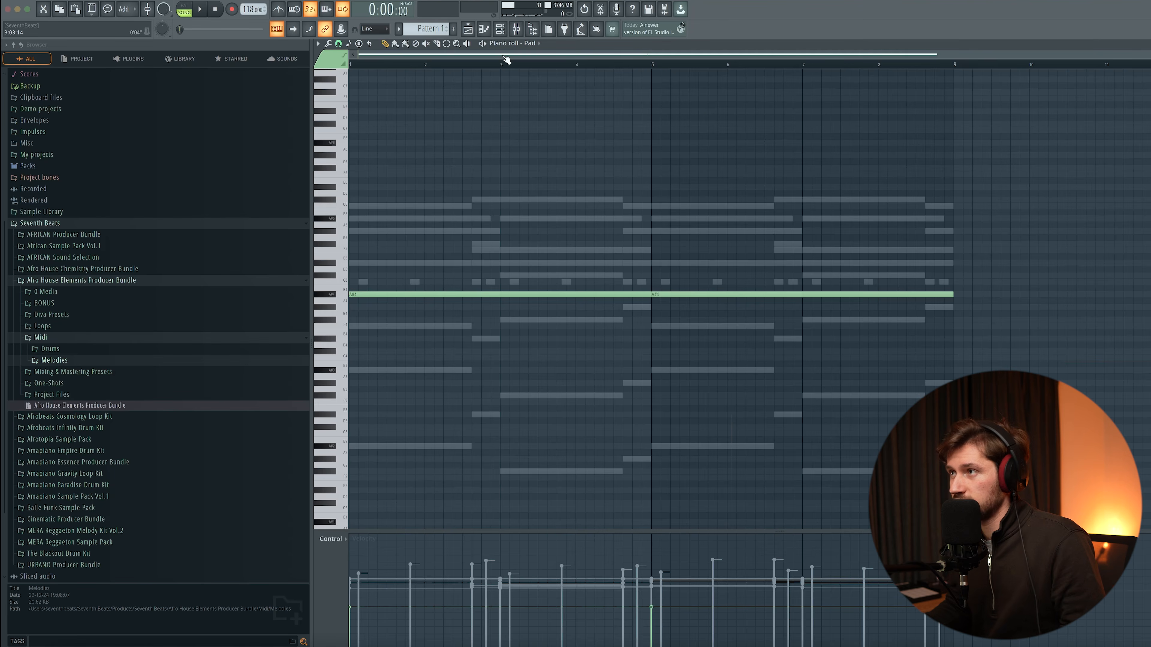
{"action": "left_click", "coordinate": [469, 30]}
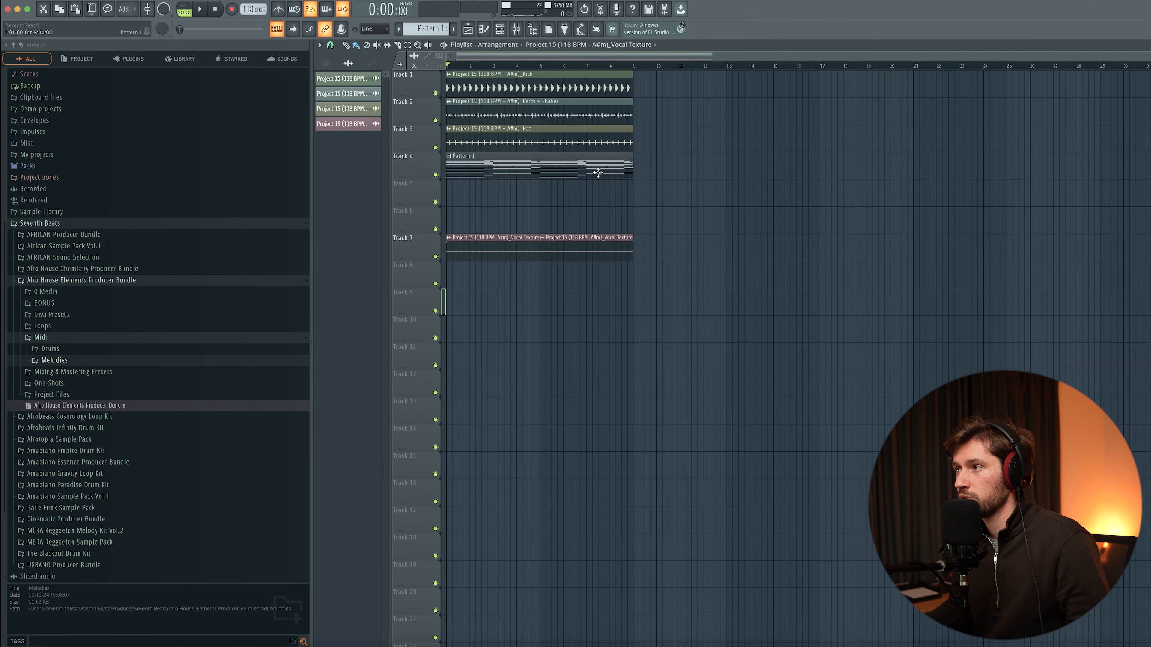
{"action": "left_click_drag", "start_coordinate": [565, 169], "coordinate": [565, 359]}
{"action": "left_click_drag", "start_coordinate": [669, 232], "coordinate": [487, 158]}
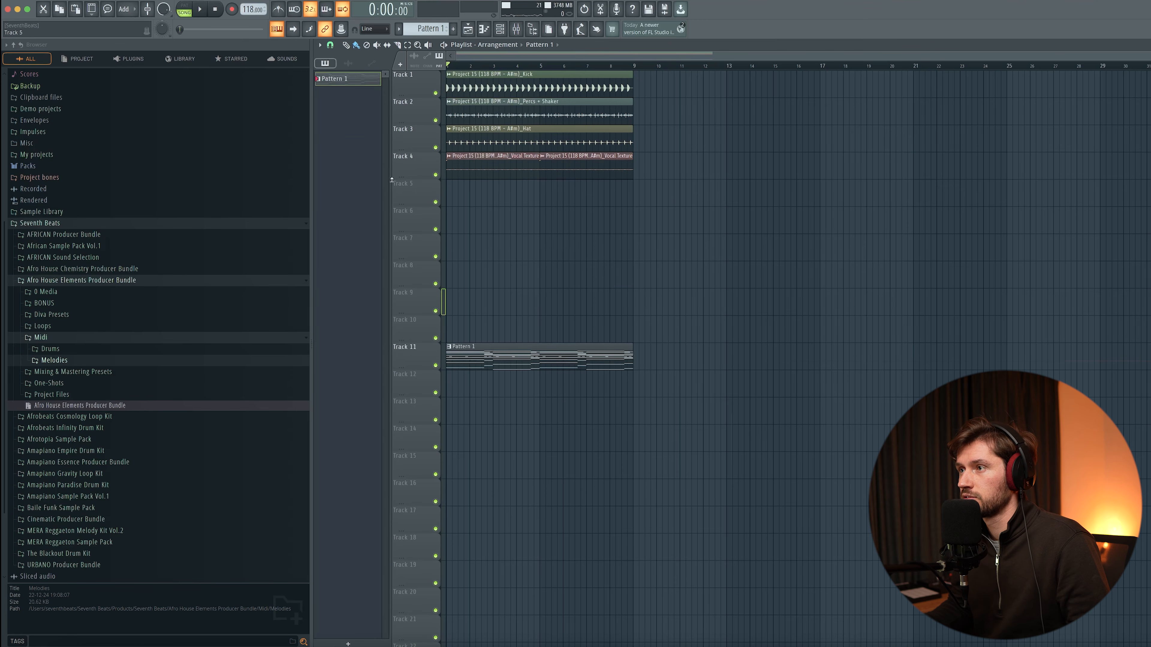
Split Pattern 1 by channel and delete its remaining clip from Track 11.
{"action": "right_click", "coordinate": [350, 83]}
{"action": "left_click", "coordinate": [380, 242]}
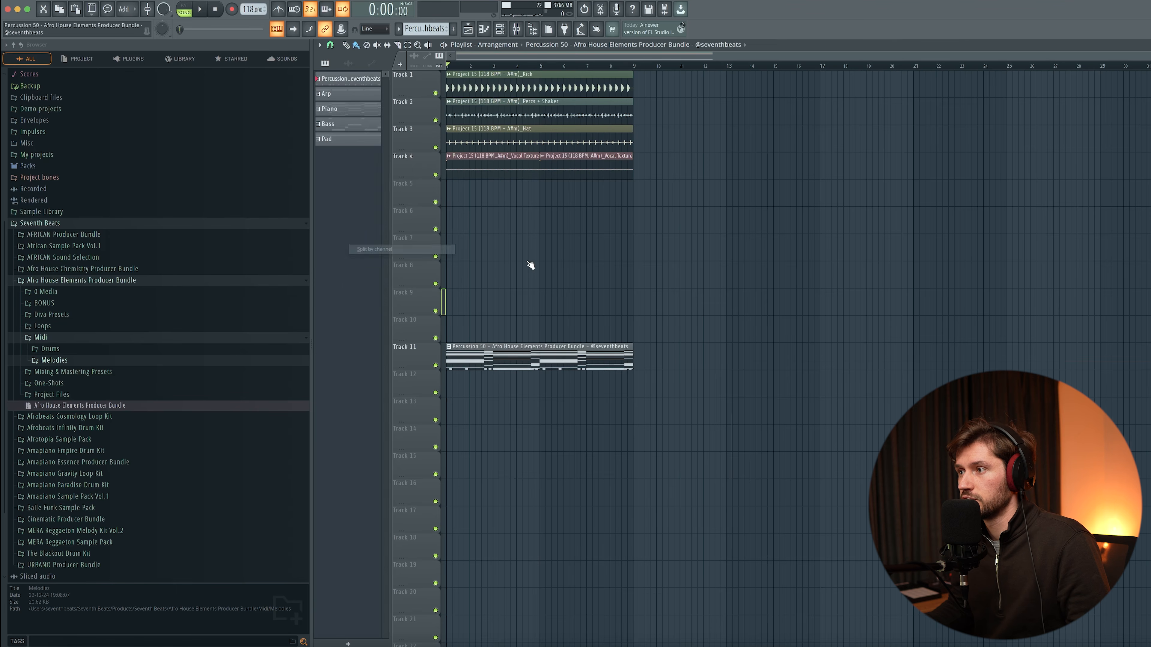
{"action": "right_click", "coordinate": [607, 356]}
Place the Percussion, Arp, Piano, Bass and Pad patterns together on Tracks 5 to 9, starting at bar 1.
{"action": "left_click", "coordinate": [342, 139]}
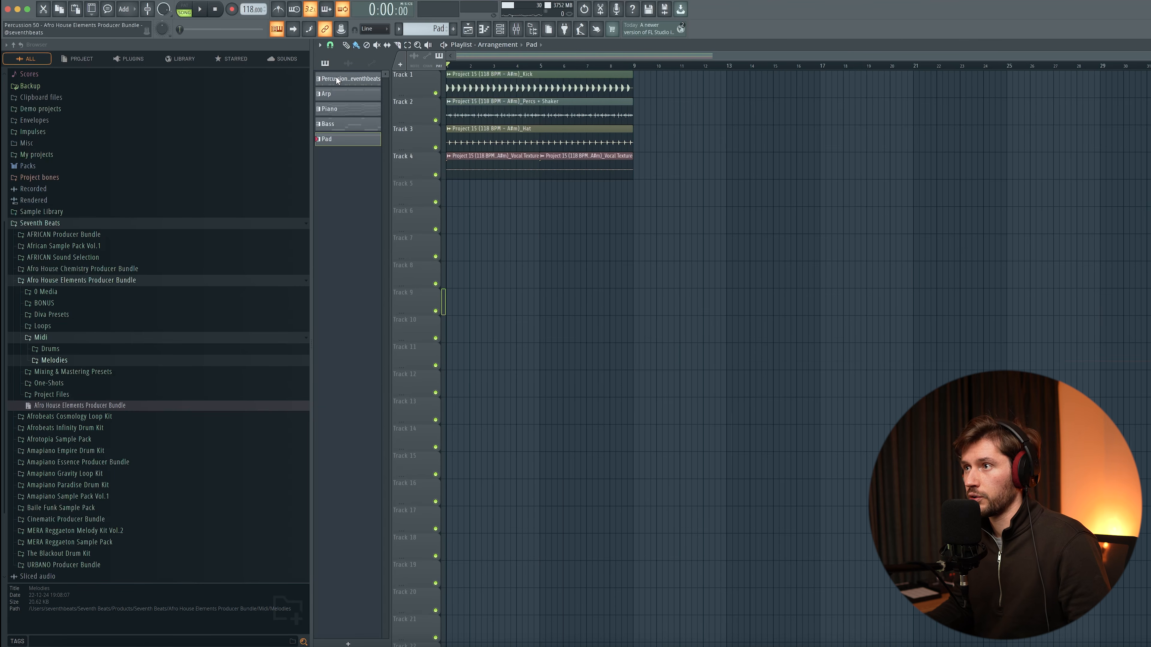
{"action": "left_click", "coordinate": [338, 79]}
{"action": "left_click", "coordinate": [337, 137], "text": "shift"}
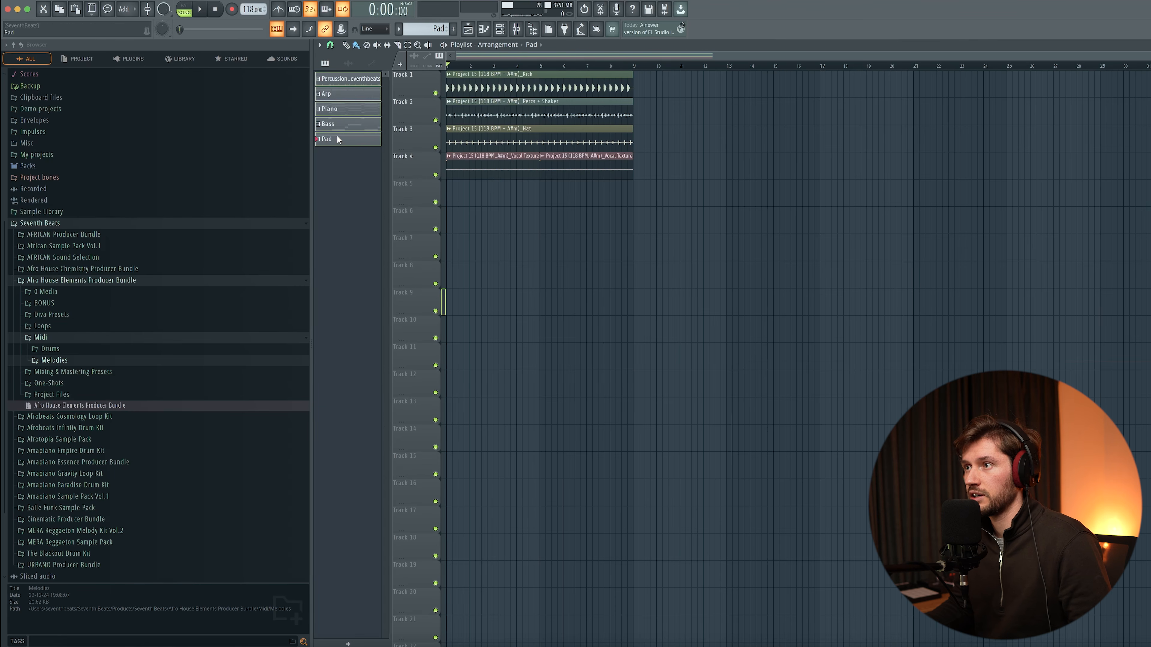
{"action": "left_click_drag", "start_coordinate": [347, 80], "coordinate": [449, 197]}
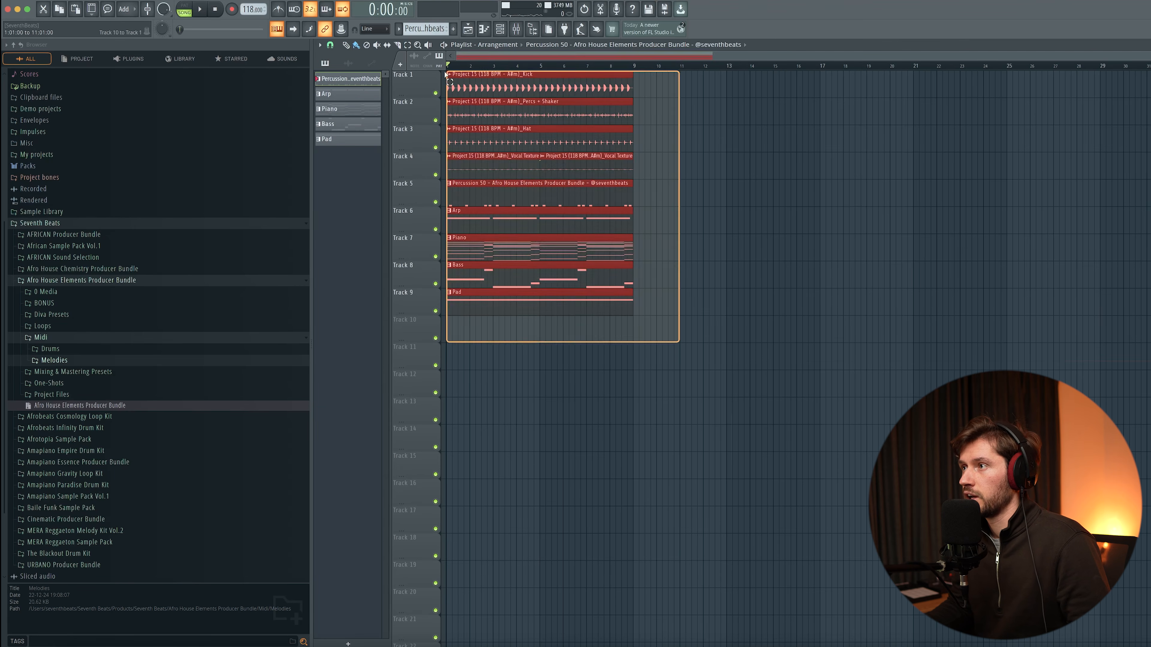
Duplicate all clips of the eight-bar arrangement twice so it extends through bar 24, then clear the selection.
{"action": "key", "text": "ctrl+b"}
{"action": "key", "text": "ctrl+b"}
{"action": "left_click", "coordinate": [1120, 182]}
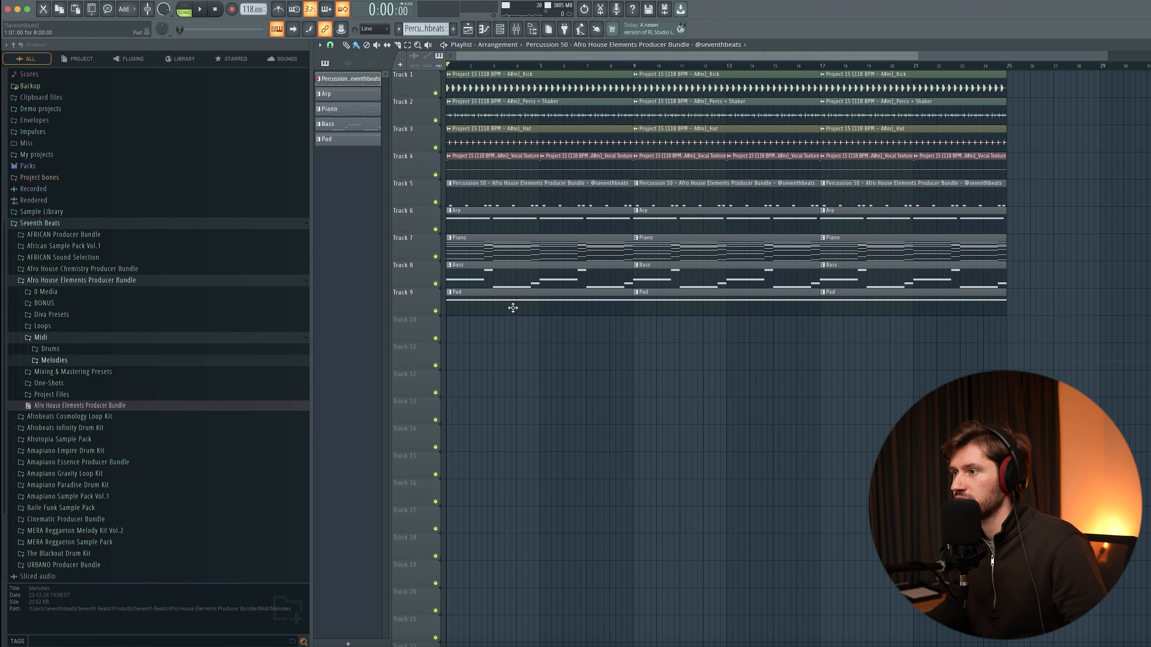
Remove Piano and Bass from the first eight bars and Bass from the second eight, with Arp clips across all three sections.
{"action": "right_click", "coordinate": [519, 248]}
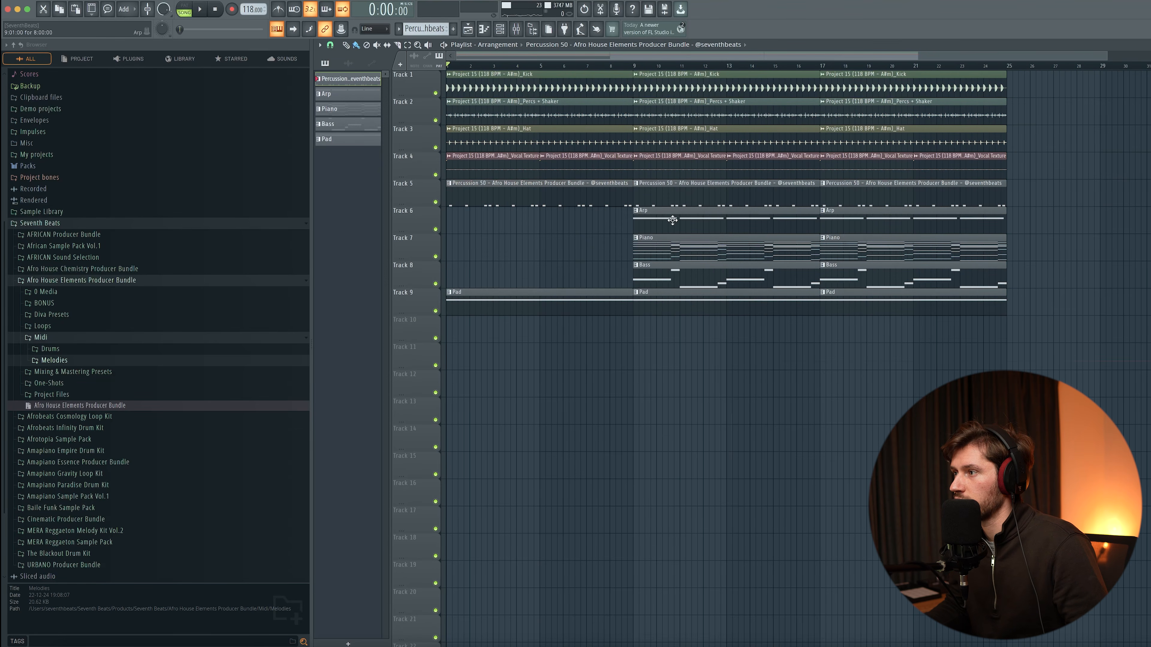
{"action": "key", "text": "space"}
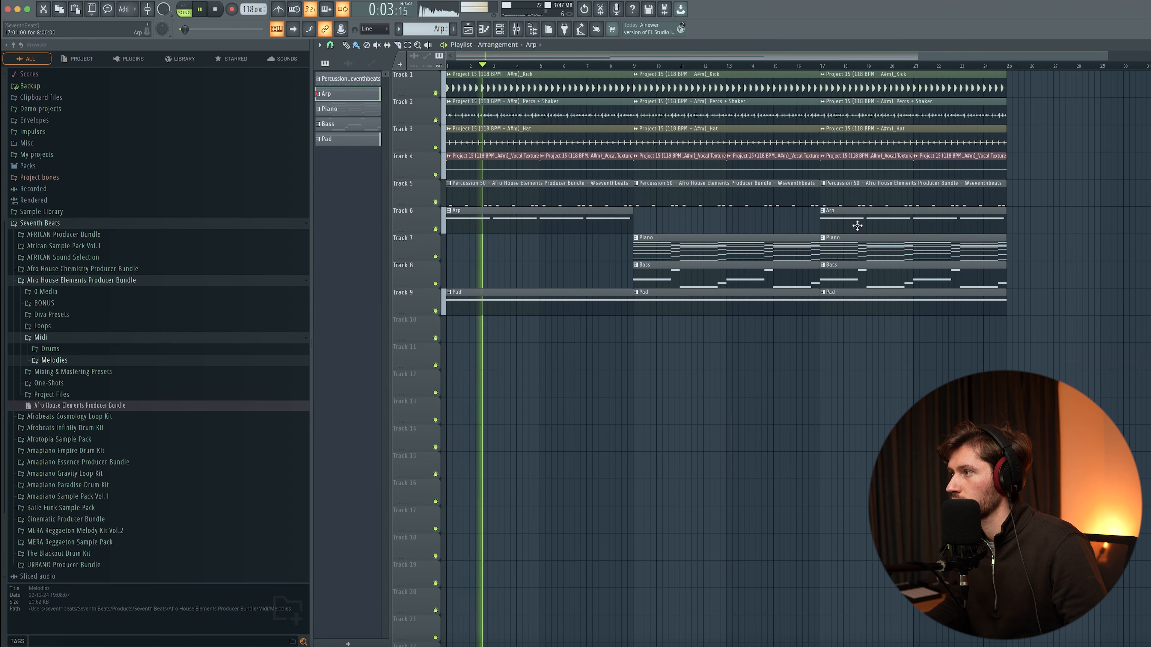
{"action": "left_click_drag", "start_coordinate": [860, 223], "coordinate": [674, 223]}
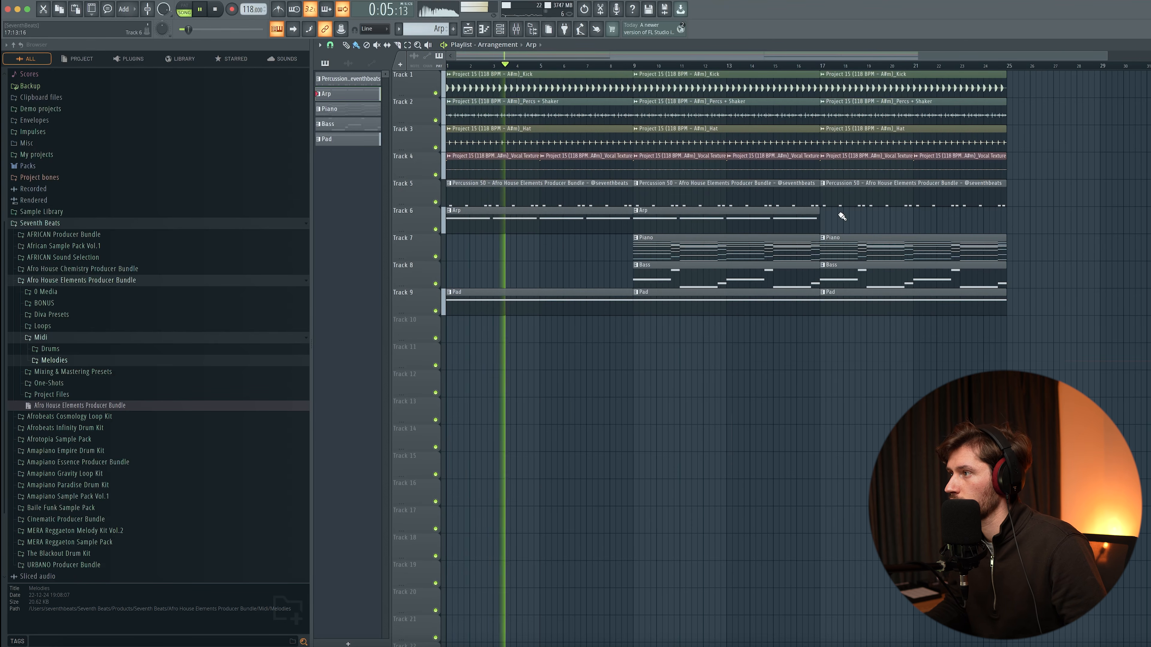
{"action": "left_click", "coordinate": [827, 221]}
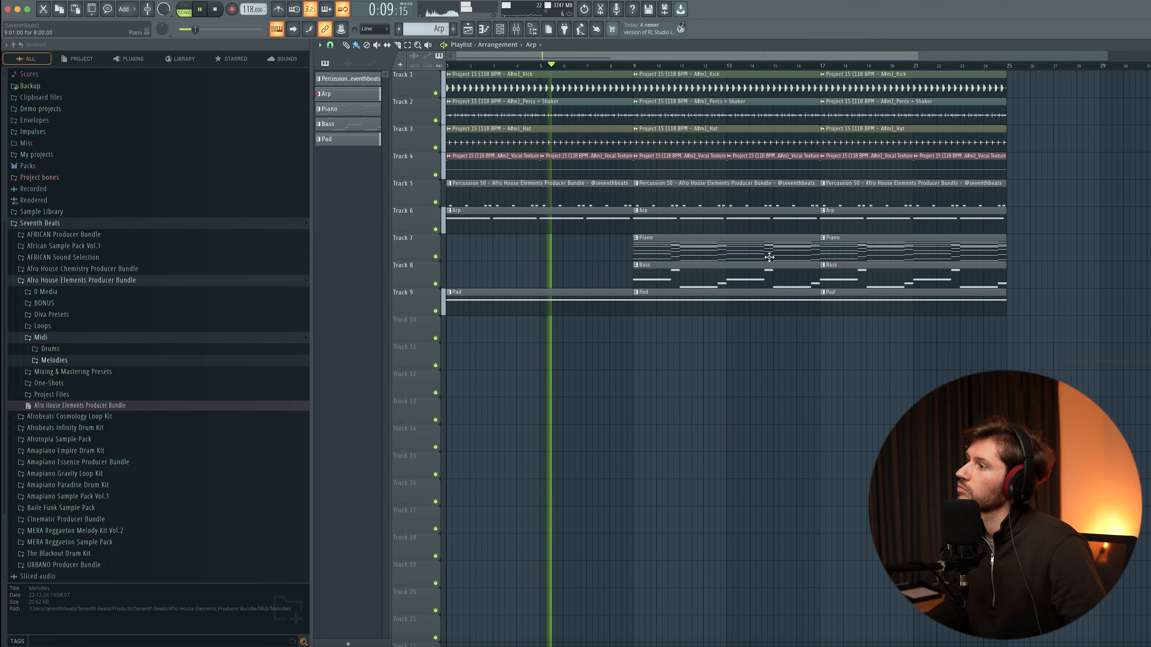
{"action": "right_click", "coordinate": [769, 274]}
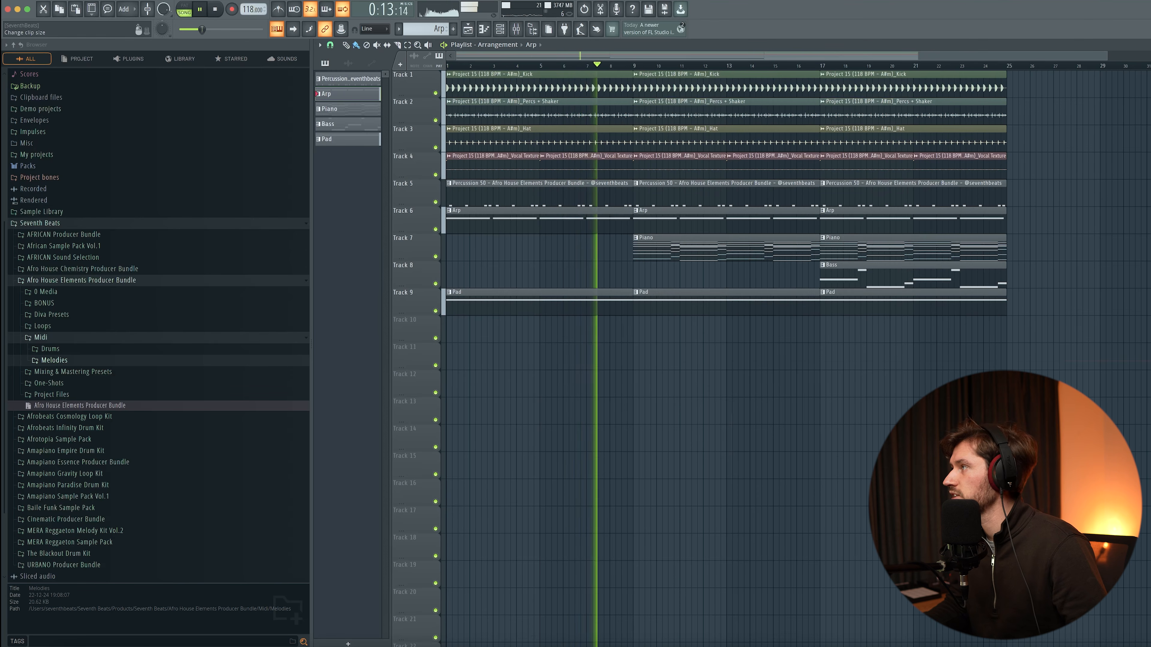
Review the Arp channel's Tense Arpeggio sound controls and close the instrument.
{"action": "scroll", "coordinate": [1056, 80], "scroll_direction": "up", "scroll_amount": 3}
{"action": "key", "text": "F6"}
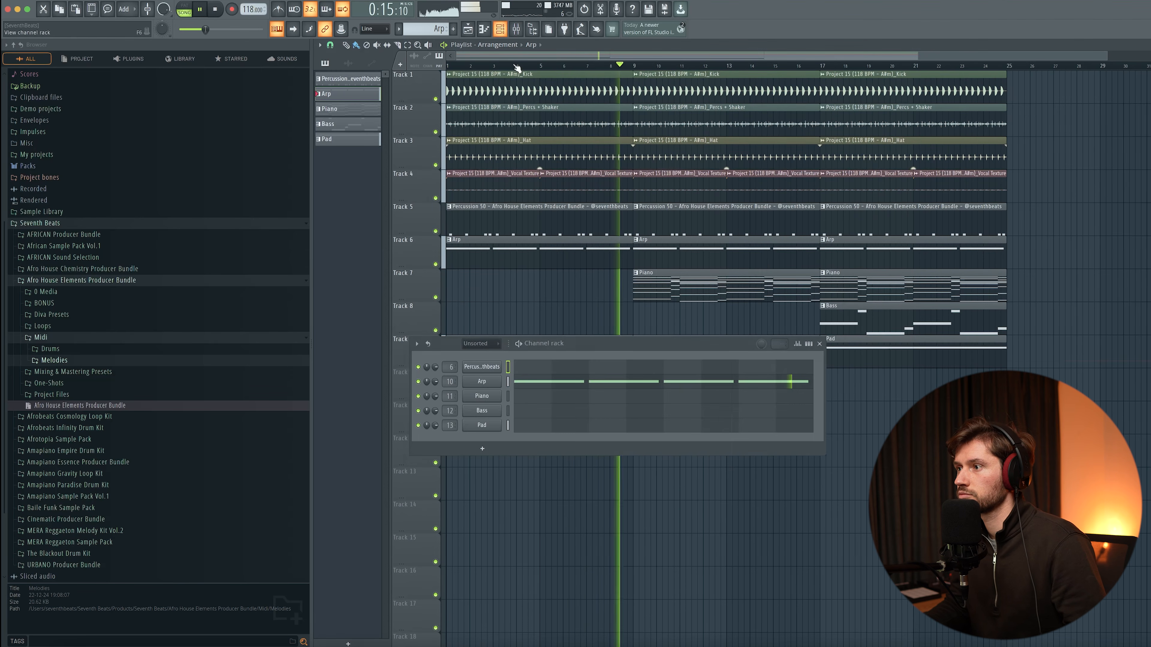
{"action": "left_click", "coordinate": [481, 381]}
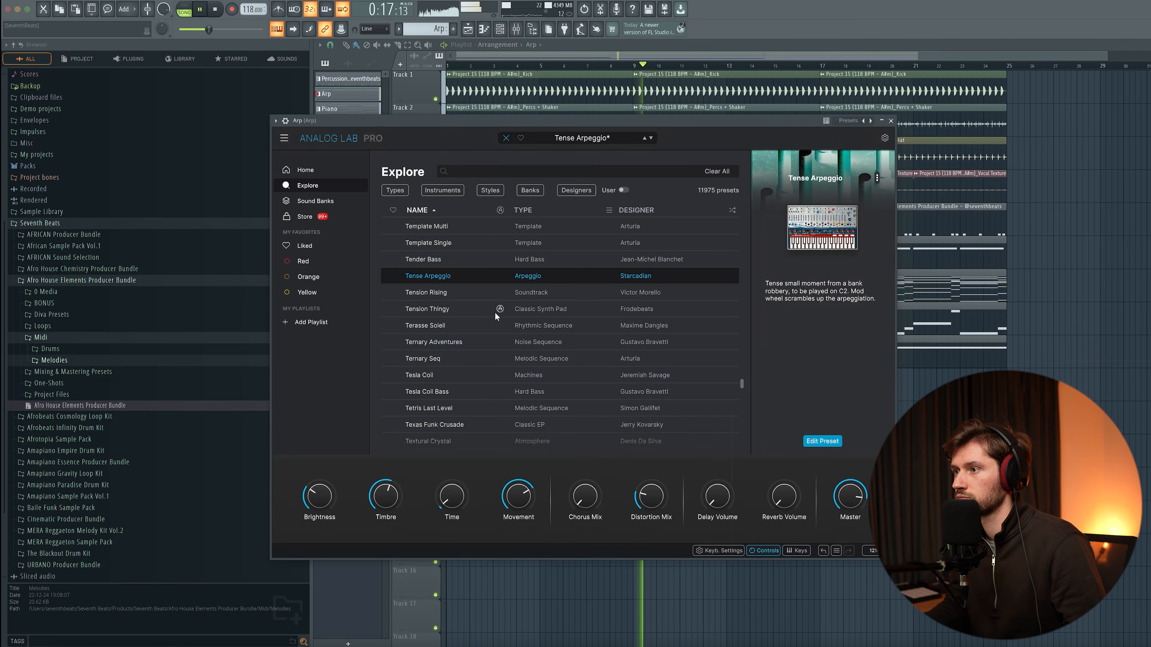
{"action": "left_click", "coordinate": [891, 121]}
Show the Piano channel's Intimate Grand Piano controls and raise its expression slider to 1.00 during playback.
{"action": "left_click", "coordinate": [519, 366]}
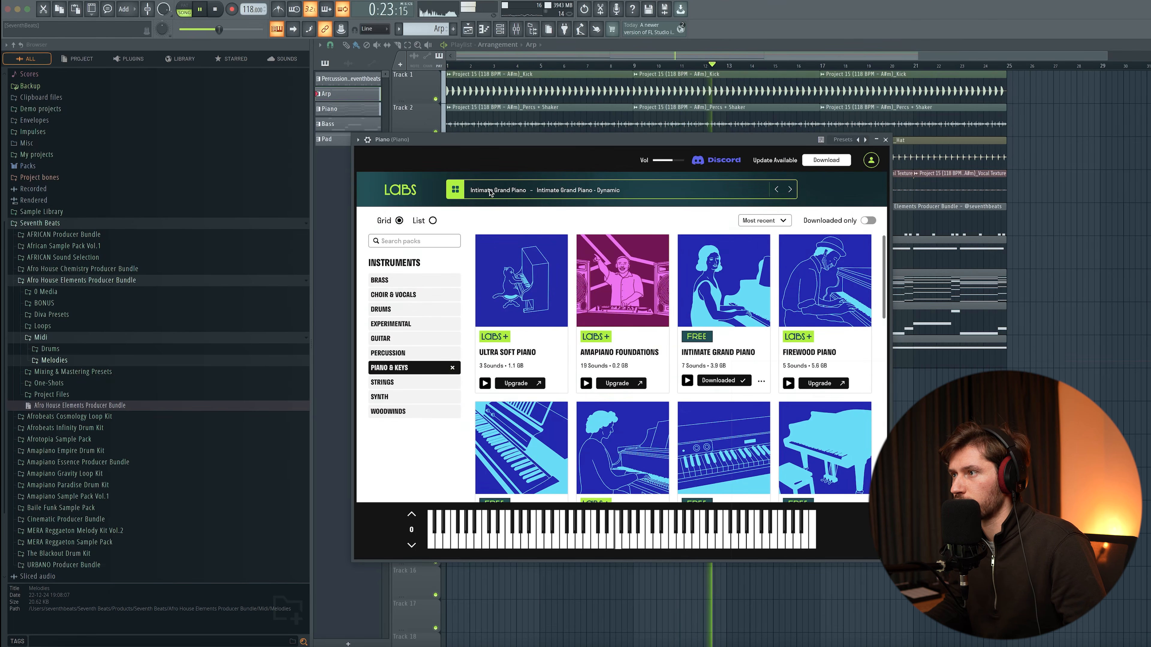
{"action": "left_click", "coordinate": [490, 191]}
{"action": "left_click", "coordinate": [571, 355]}
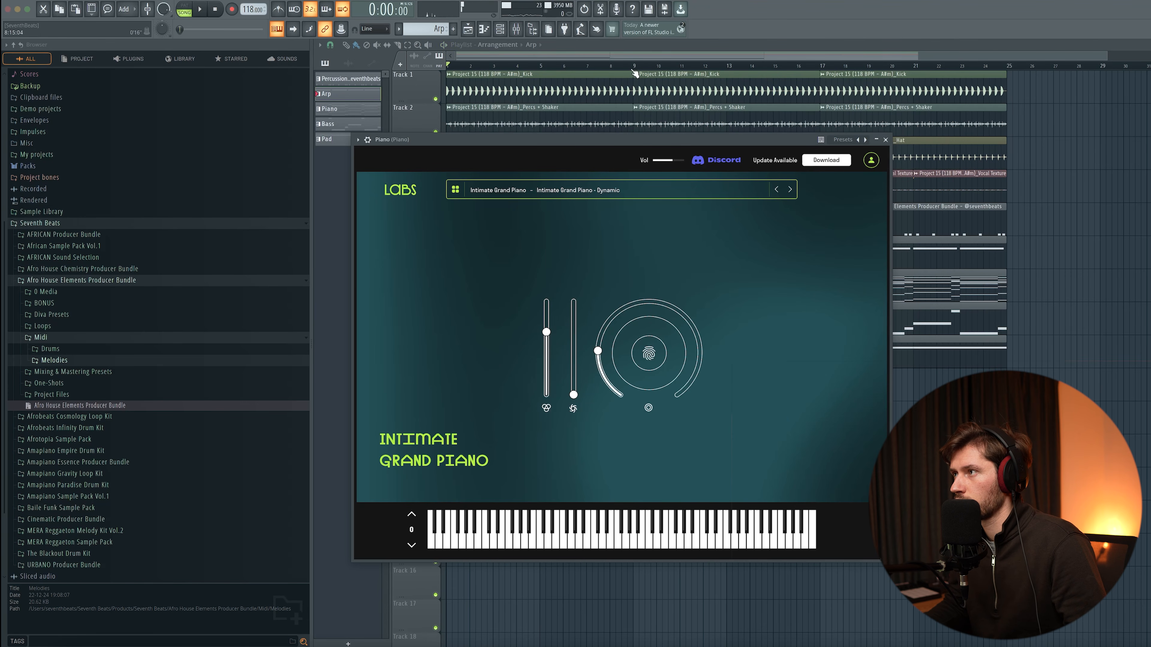
{"action": "key", "text": "space"}
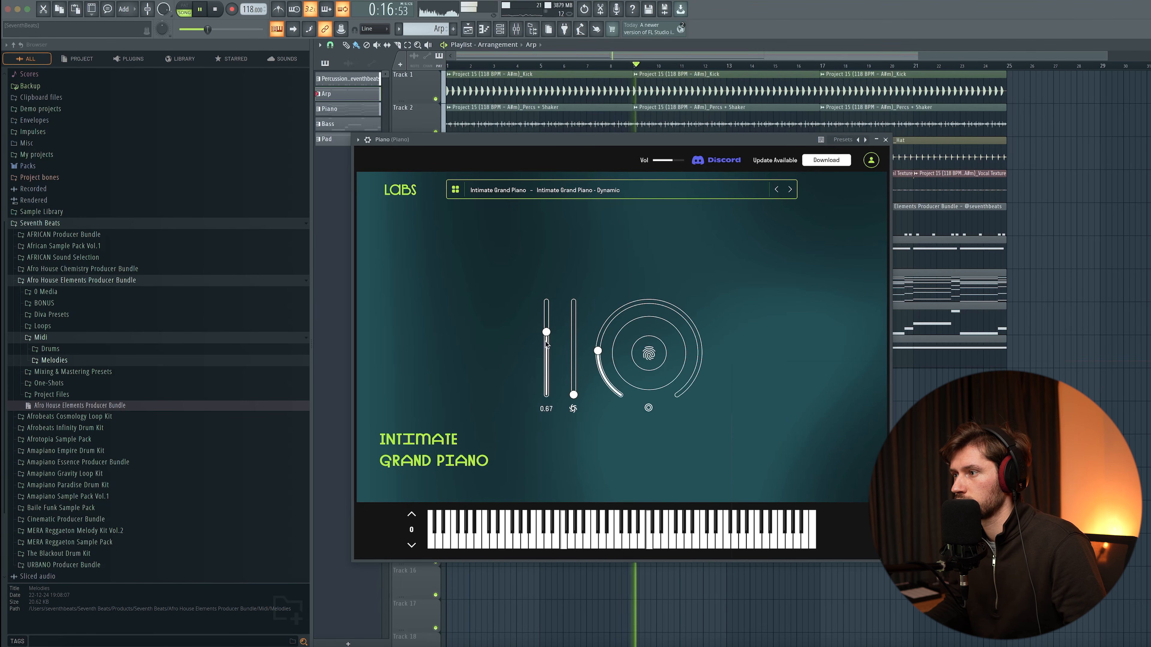
{"action": "left_click_drag", "start_coordinate": [545, 363], "coordinate": [546, 357]}
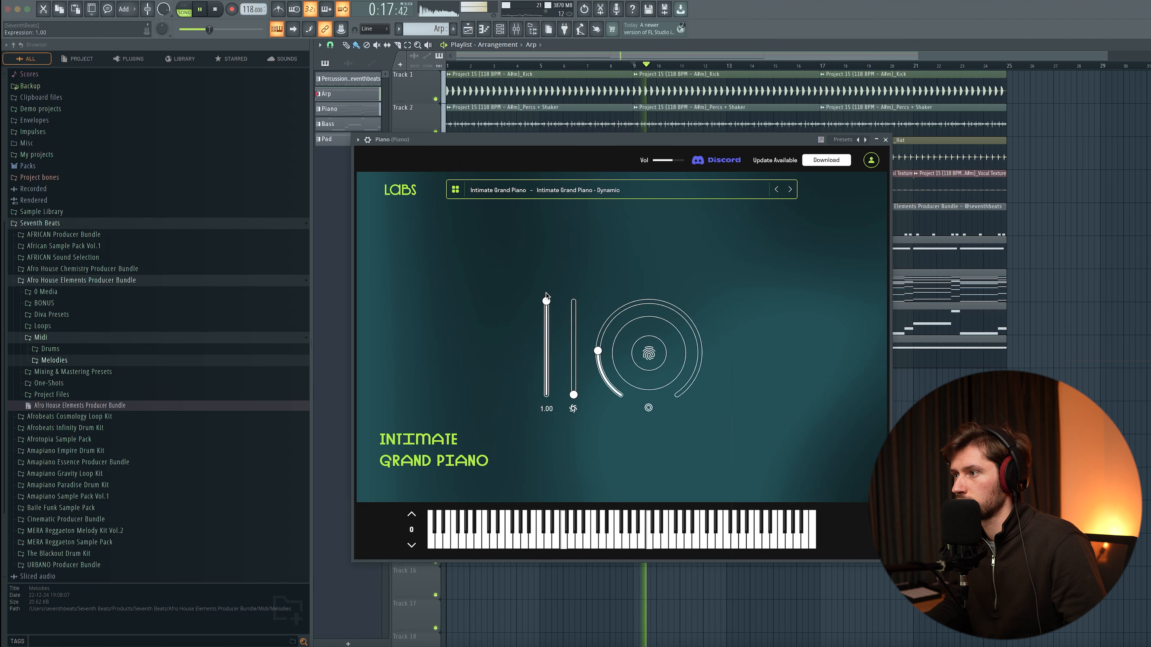
Create an automation clip for the last tweaked Piano expression parameter and close the instrument window.
{"action": "left_click", "coordinate": [237, 2]}
{"action": "mouse_move", "coordinate": [290, 178]}
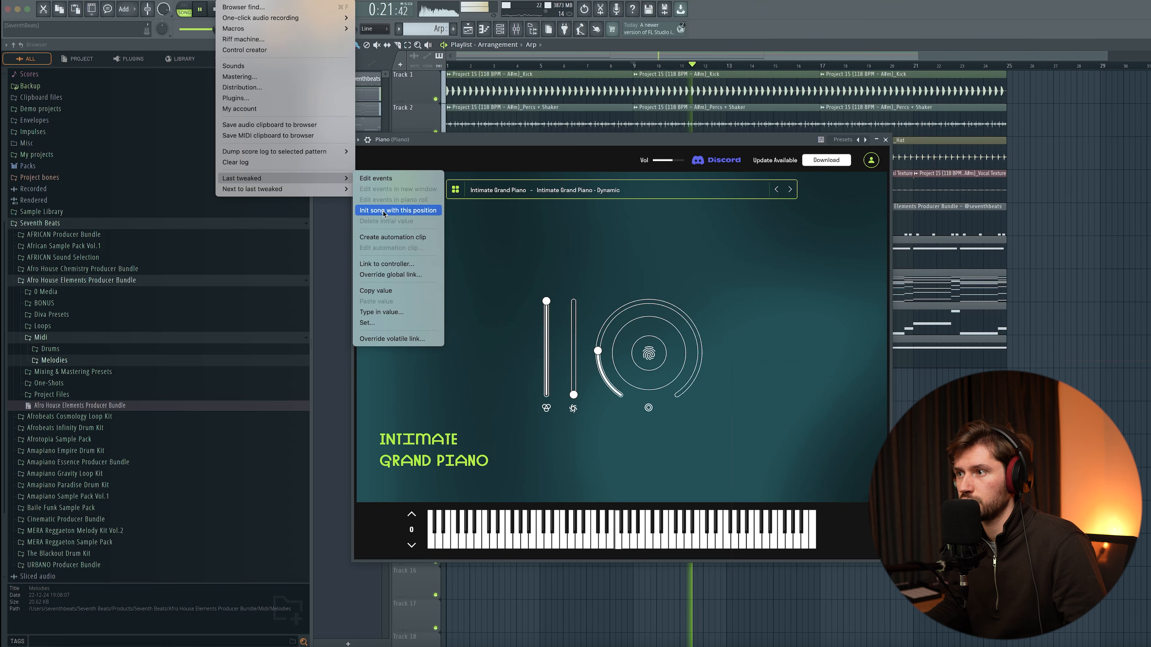
{"action": "left_click", "coordinate": [392, 237]}
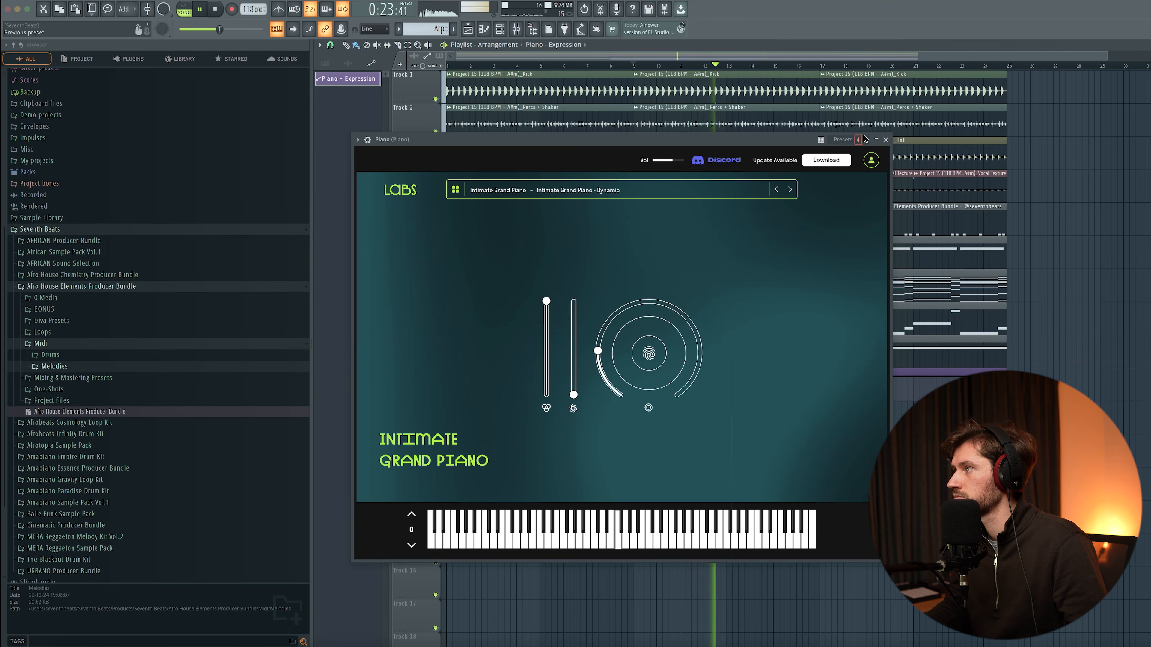
{"action": "left_click", "coordinate": [886, 139]}
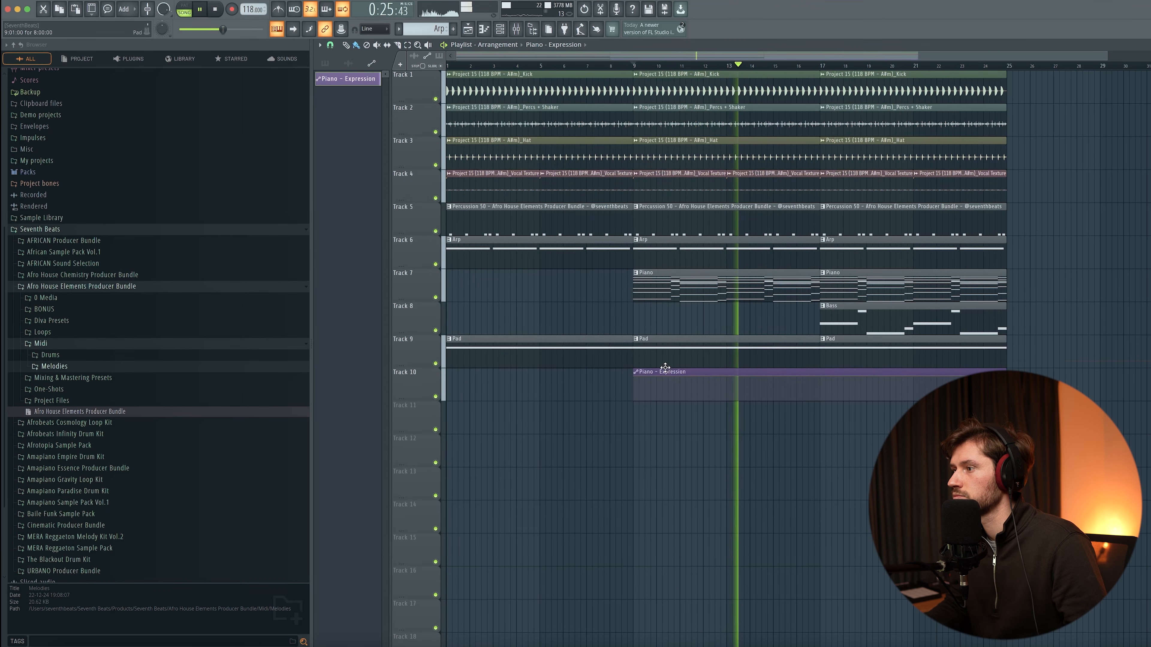
Insert an empty track above the Bass track and move the Piano - Expression clip onto Track 8 at bar 9.
{"action": "right_click", "coordinate": [429, 316]}
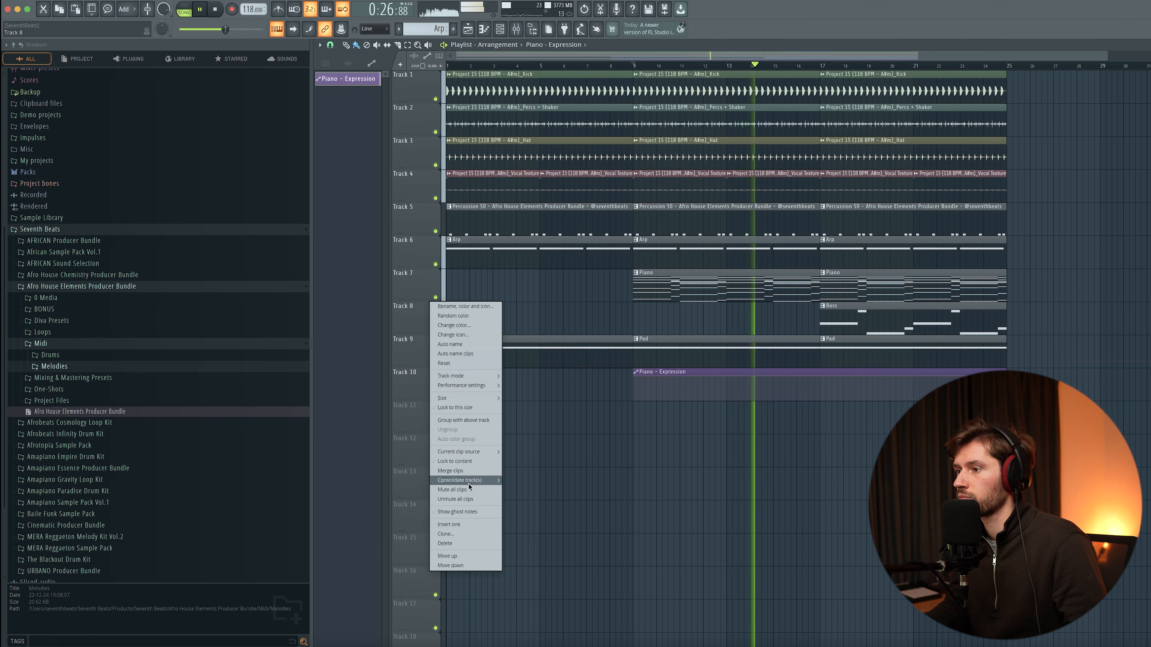
{"action": "left_click", "coordinate": [458, 526]}
{"action": "left_click_drag", "start_coordinate": [669, 433], "coordinate": [635, 322]}
{"action": "key", "text": "space"}
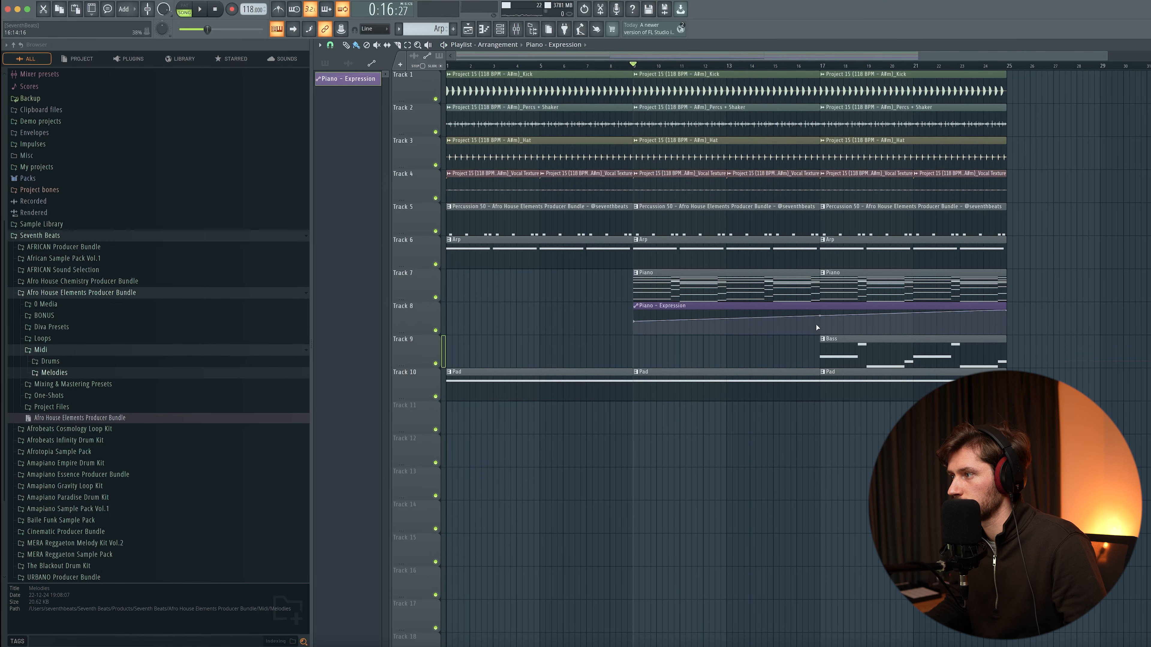
Shape the Piano - Expression automation to stay low until about bar 16 and rise to full by bar 17, and audition it.
{"action": "right_click", "coordinate": [796, 323]}
{"action": "right_click", "coordinate": [824, 317]}
{"action": "left_click_drag", "start_coordinate": [824, 317], "coordinate": [819, 310]}
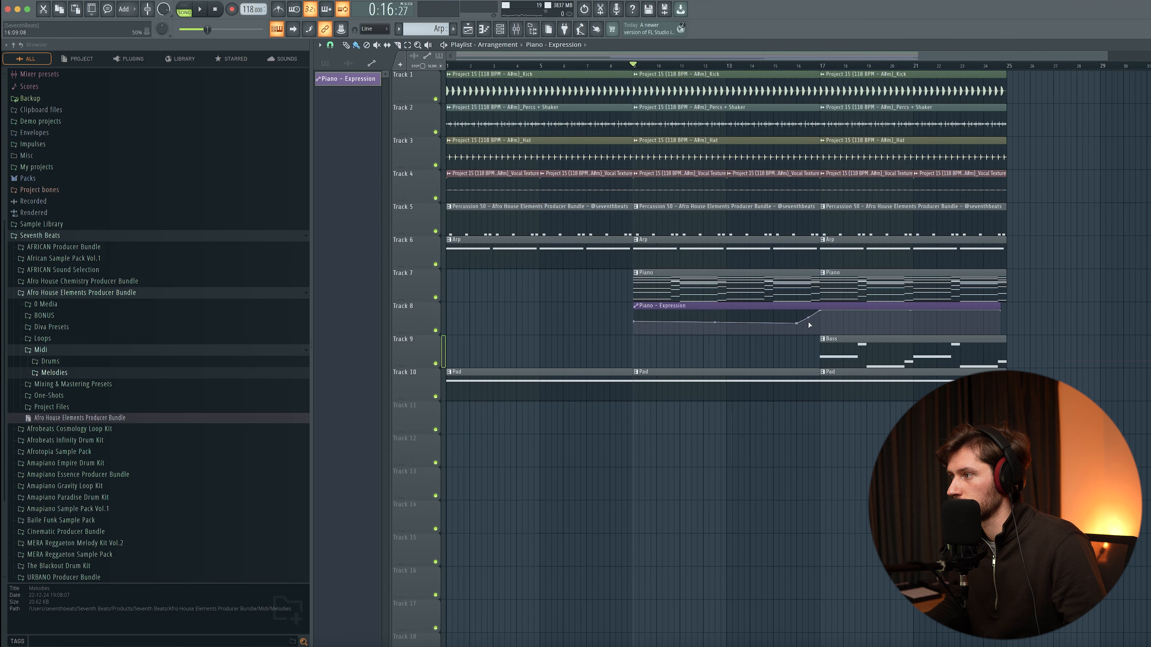
{"action": "key", "text": "space"}
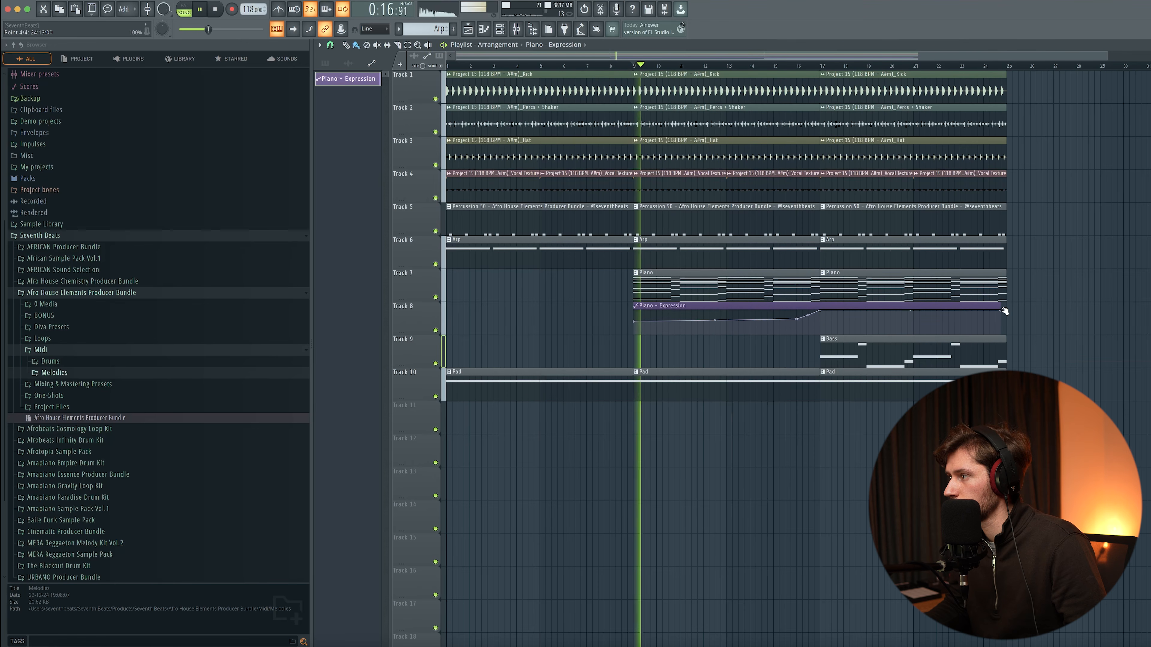
{"action": "key", "text": "space"}
Open the Pad channel's 80s PWM Pad preset for editing in its Jun-6 V synth view.
{"action": "left_click", "coordinate": [501, 30]}
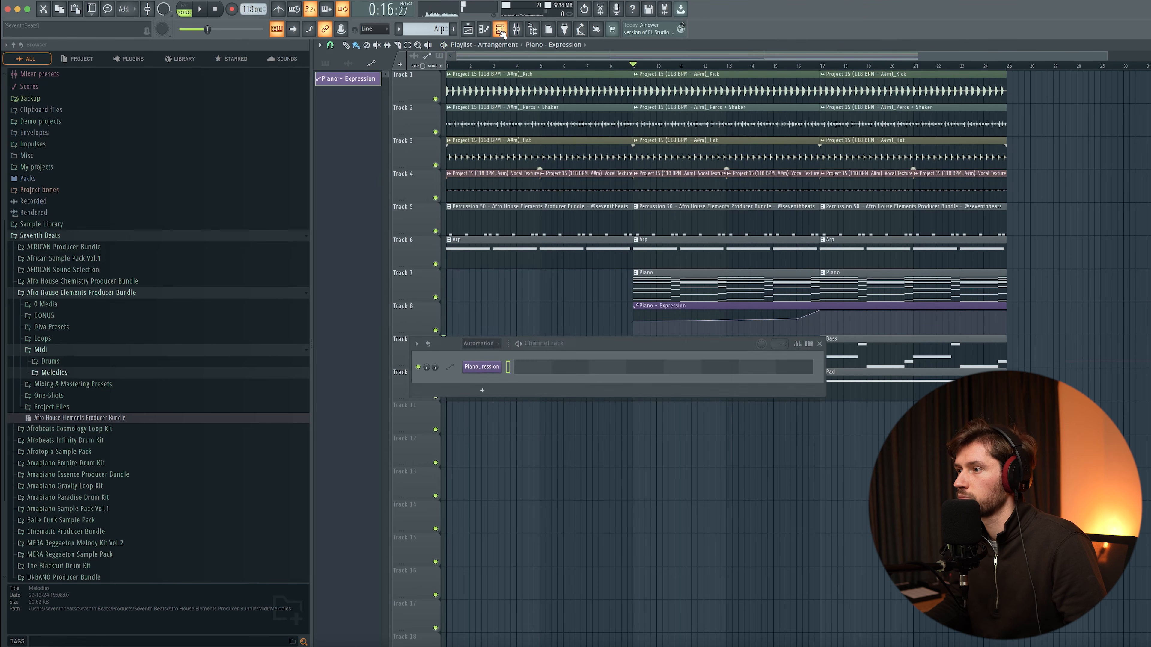
{"action": "left_click", "coordinate": [482, 386]}
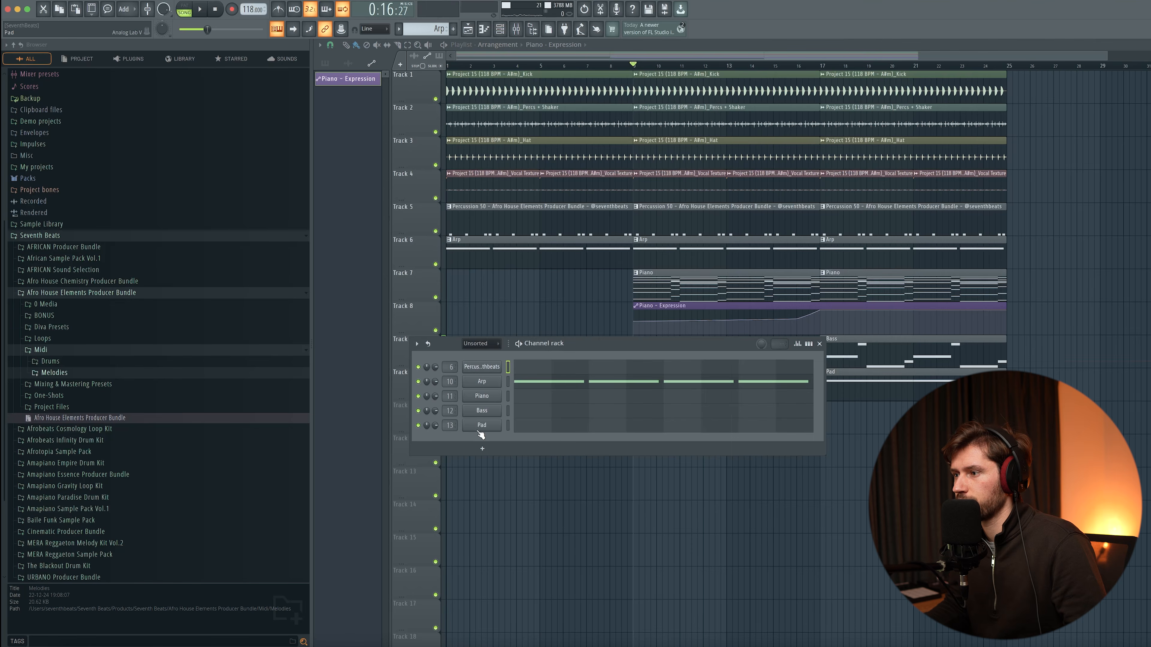
{"action": "left_click", "coordinate": [481, 425]}
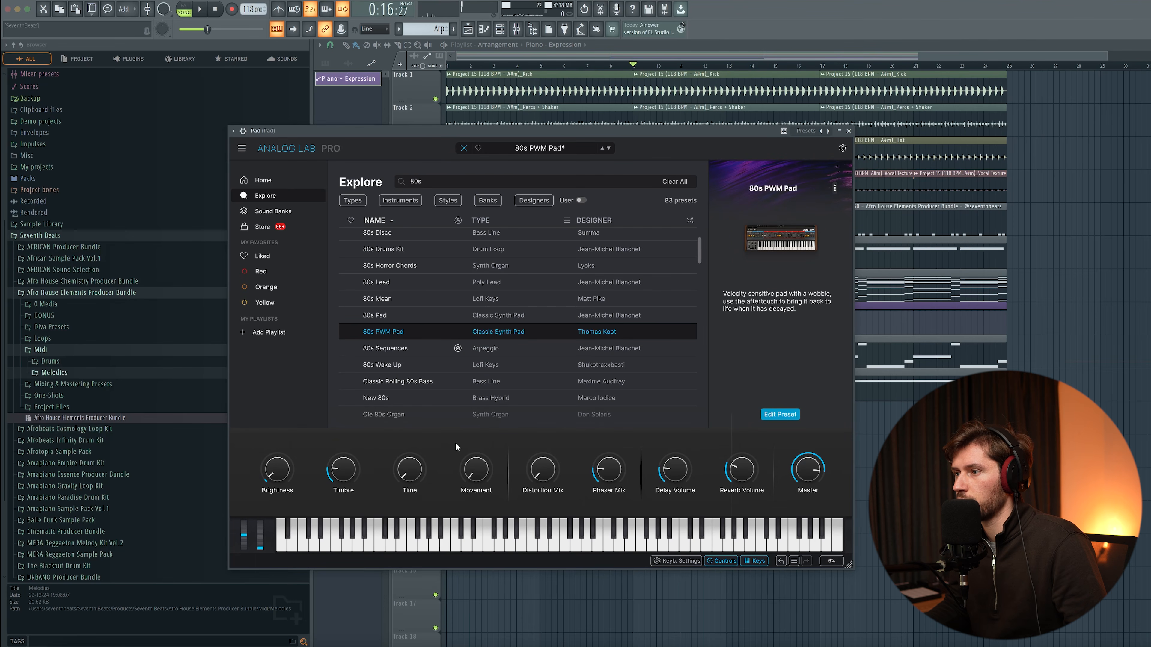
{"action": "left_click", "coordinate": [779, 414]}
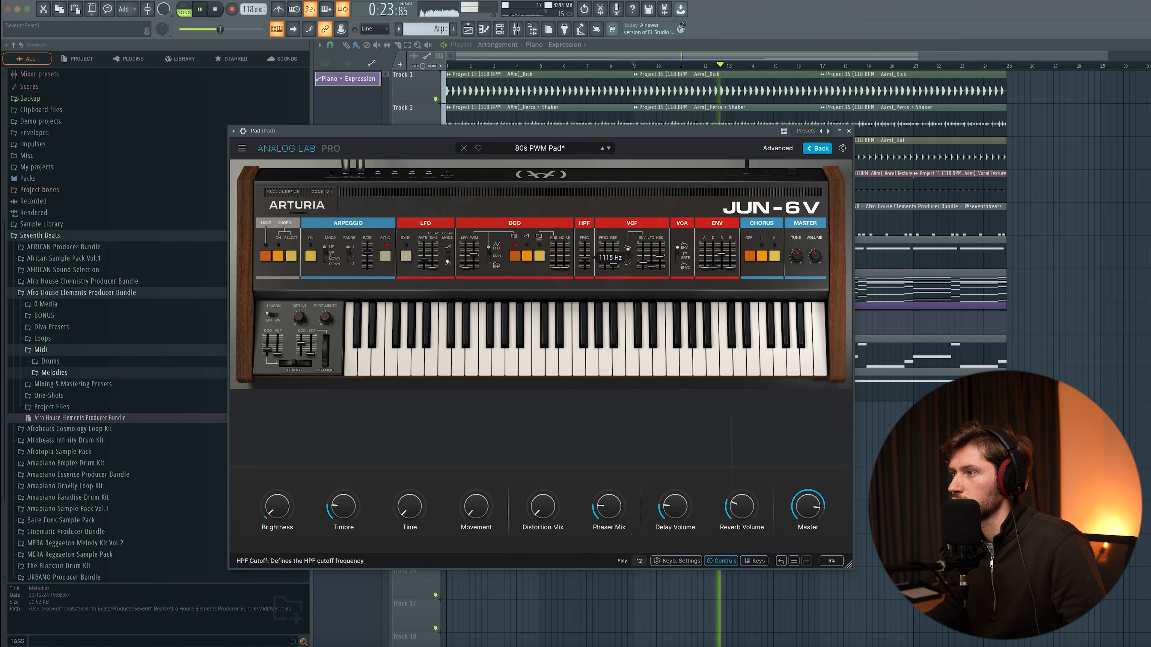
Create an automation clip for the last tweaked parameter on Track 11 and extend it to the end of bar 24.
{"action": "left_click", "coordinate": [230, 0]}
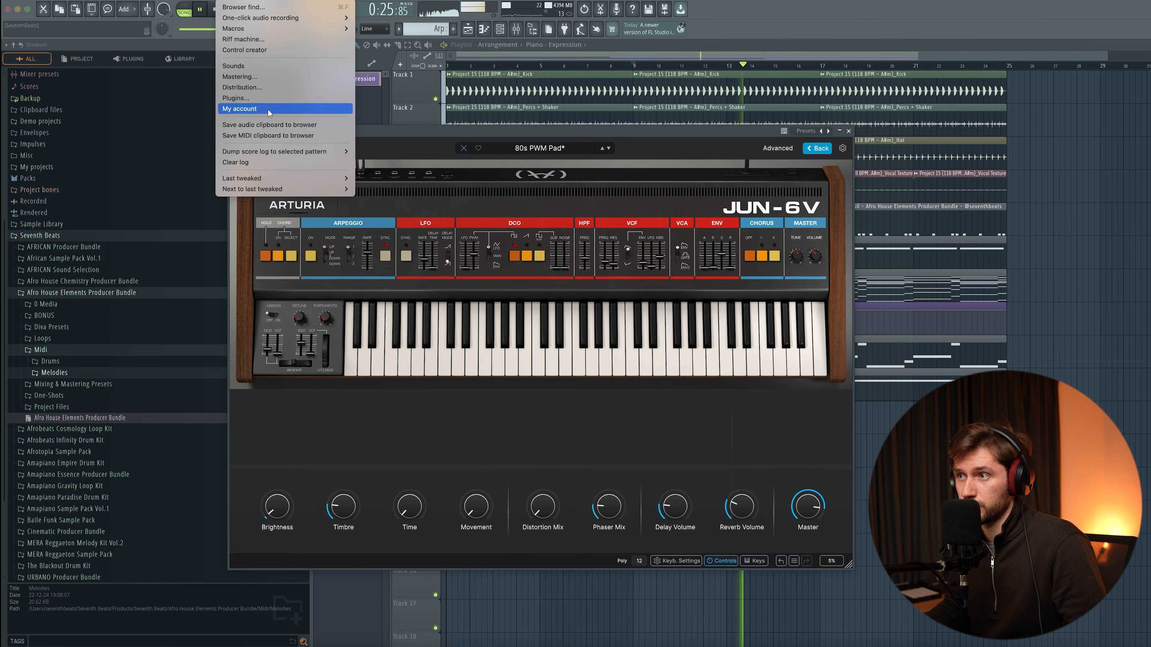
{"action": "mouse_move", "coordinate": [283, 179]}
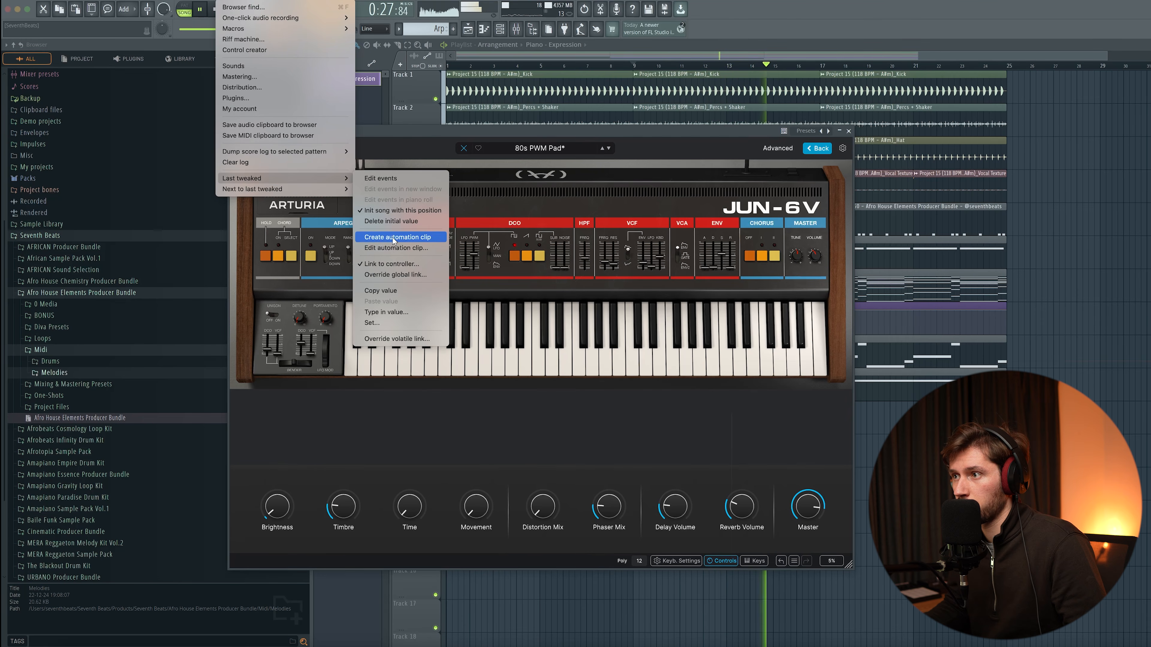
{"action": "left_click", "coordinate": [393, 248]}
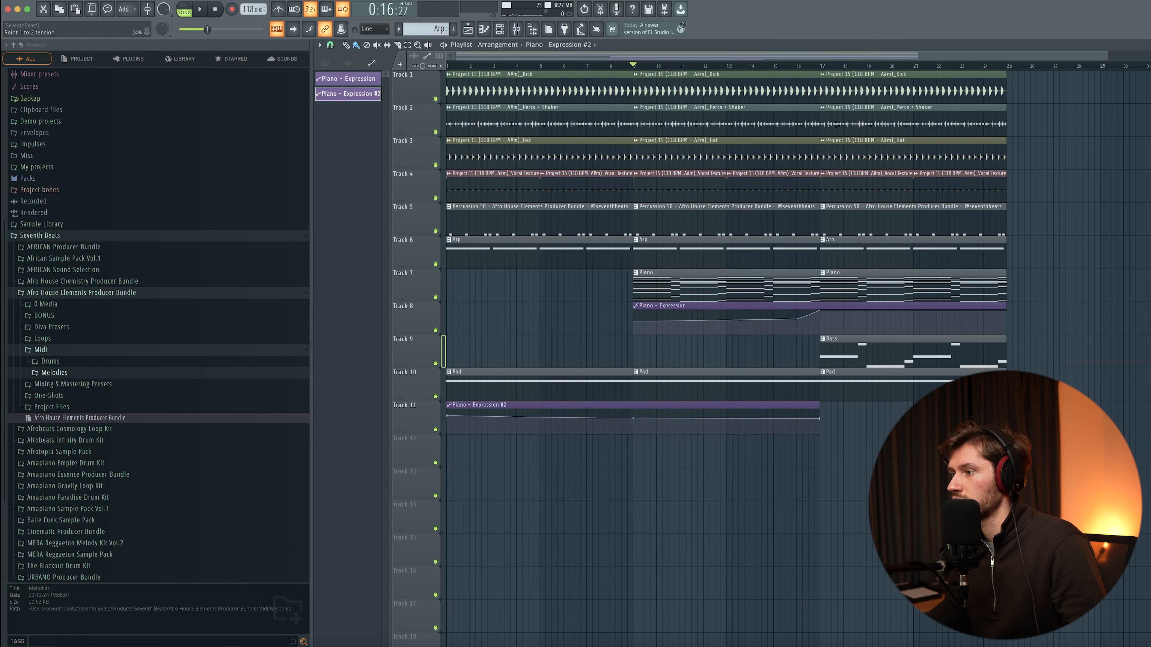
{"action": "left_click_drag", "start_coordinate": [821, 412], "coordinate": [1009, 412]}
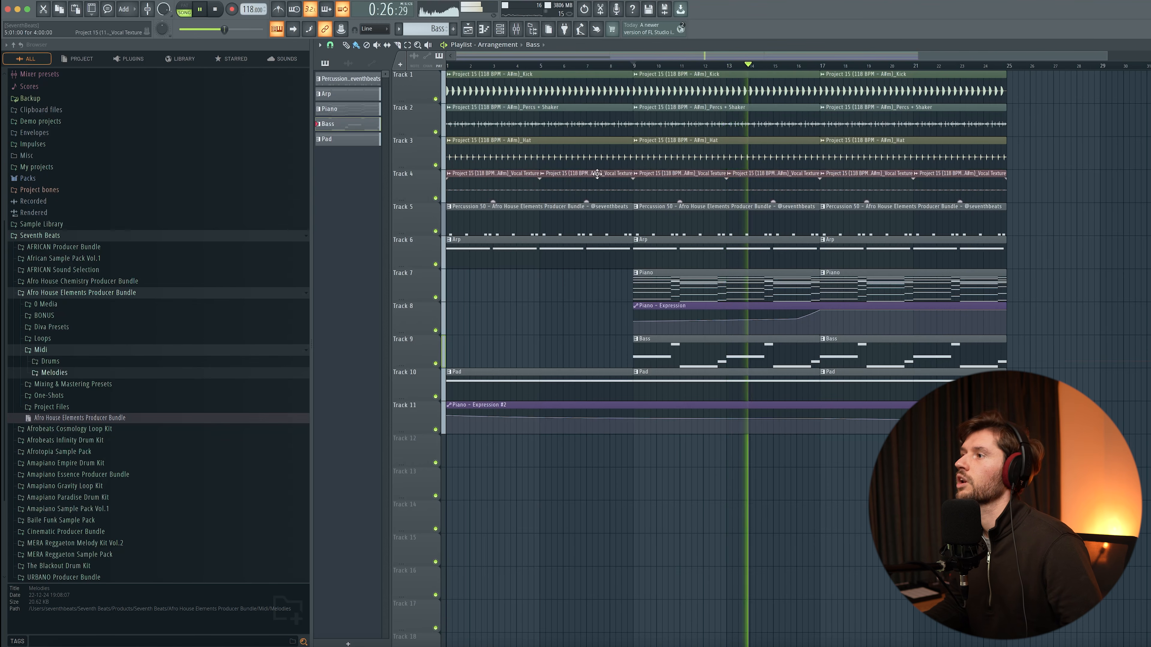
Add an Analog Lab V instrument channel and search its presets for HARP.
{"action": "left_click", "coordinate": [500, 28]}
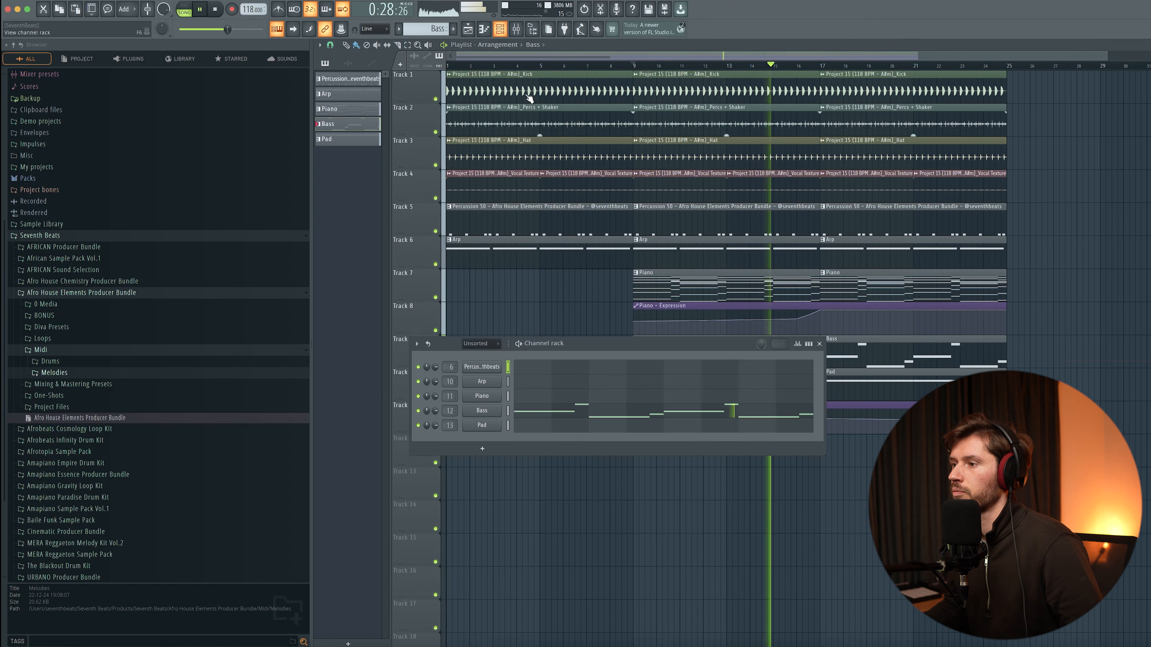
{"action": "left_click", "coordinate": [482, 448]}
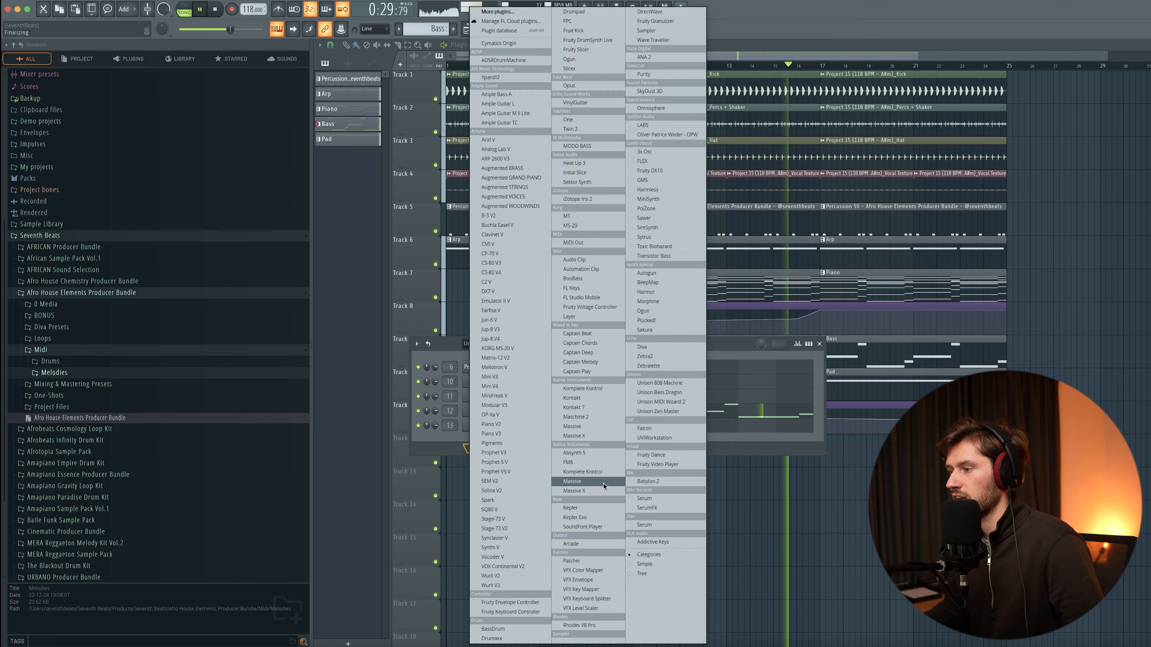
{"action": "left_click", "coordinate": [657, 524]}
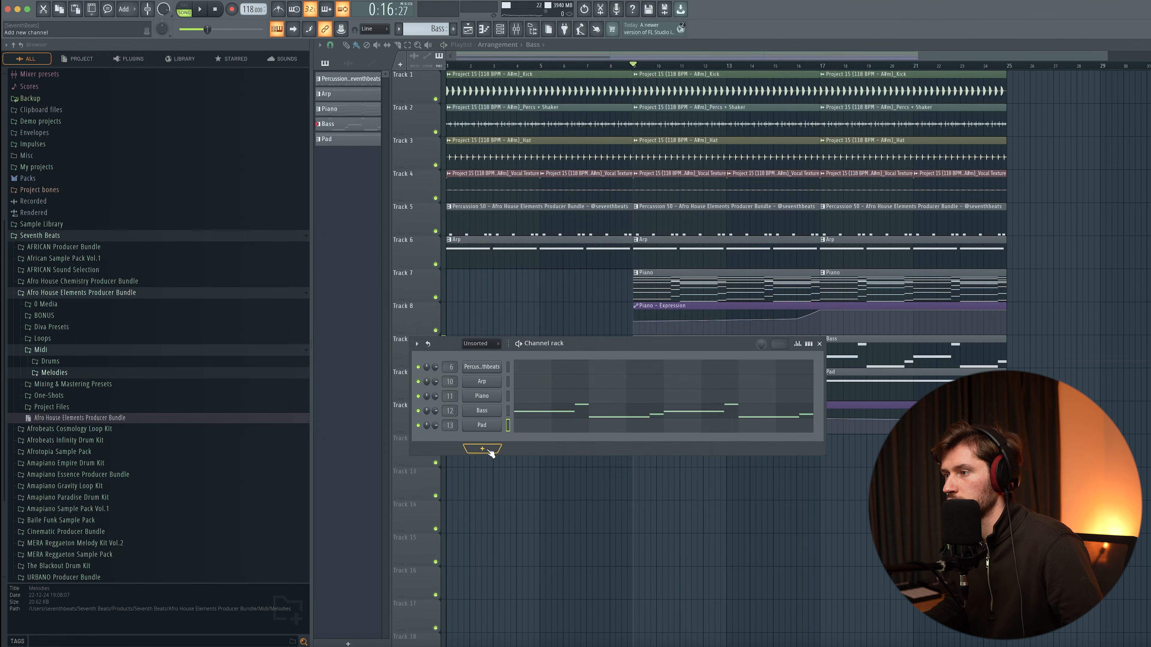
{"action": "left_click", "coordinate": [490, 451]}
{"action": "left_click", "coordinate": [516, 151]}
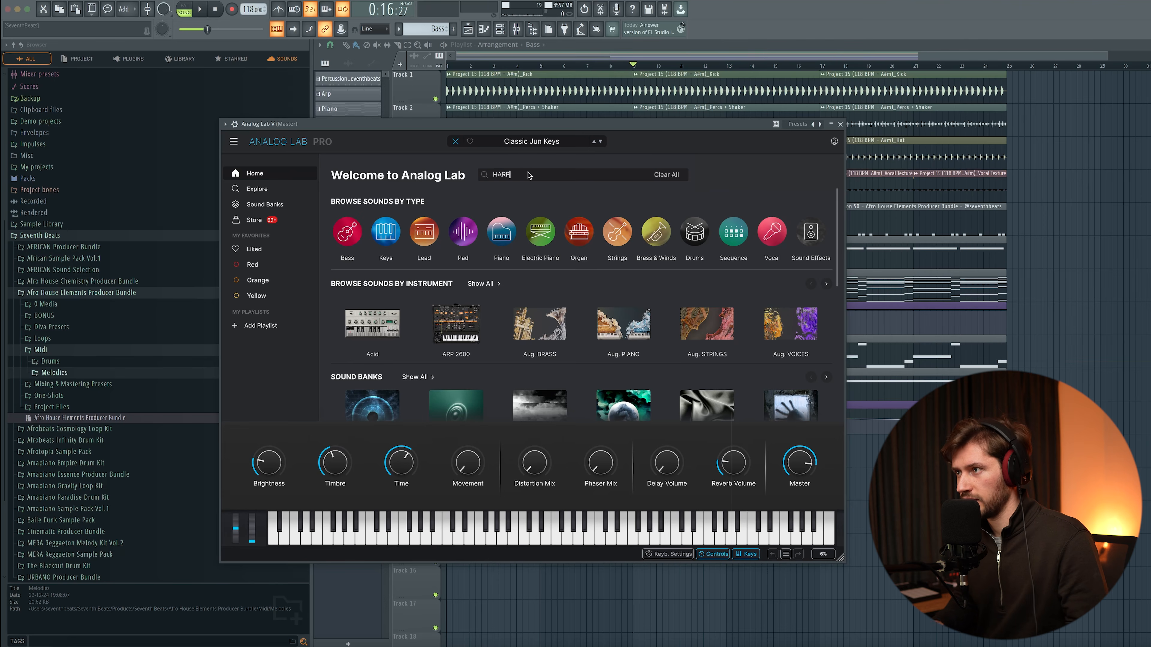
{"action": "key", "text": "Return"}
Audition 16 Harpsichord, 28 Synth Harp and 64 Space Harp, load 28 Synth Harp, and close the instrument.
{"action": "left_click", "coordinate": [495, 231]}
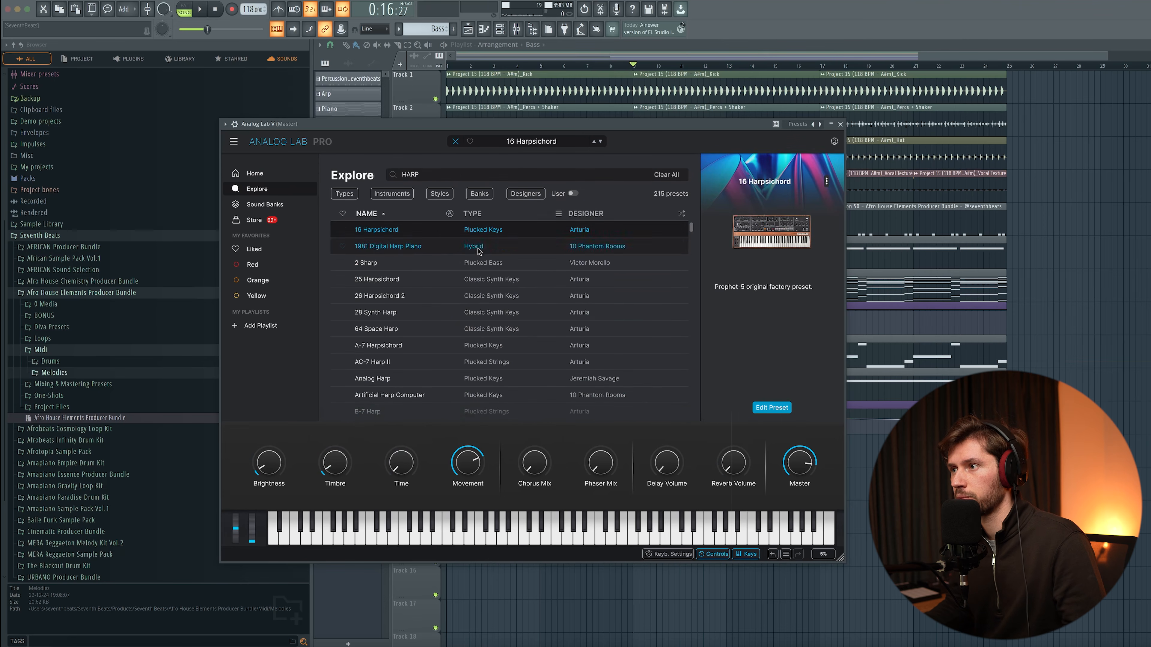
{"action": "left_click", "coordinate": [410, 312]}
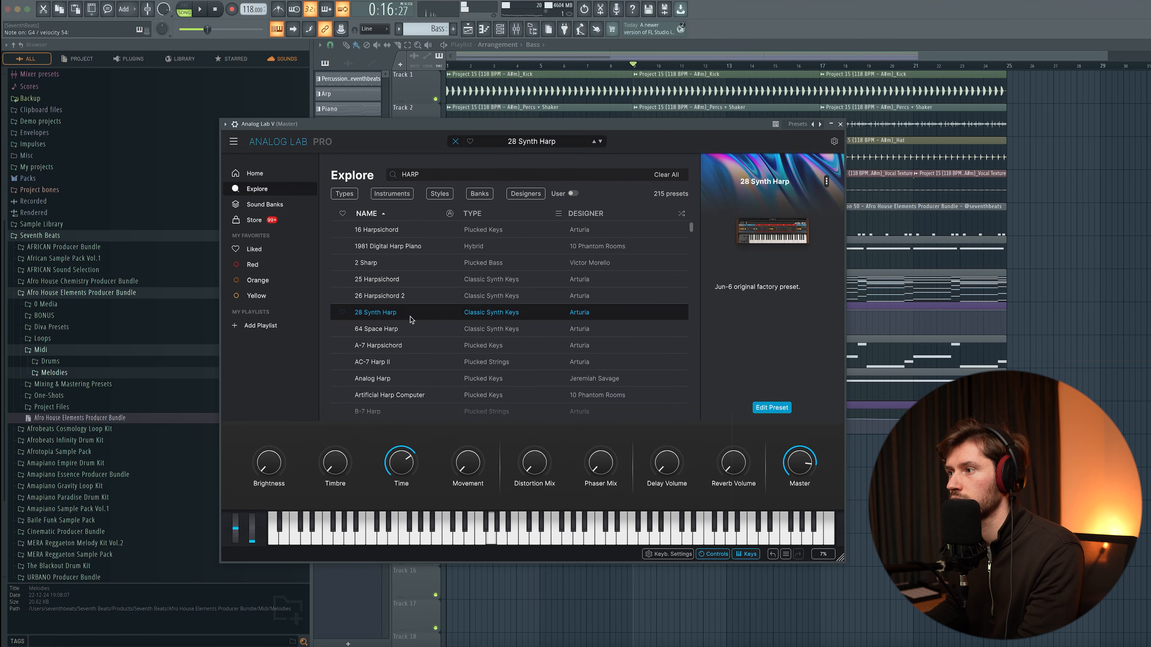
{"action": "left_click", "coordinate": [396, 329]}
{"action": "left_click", "coordinate": [400, 314]}
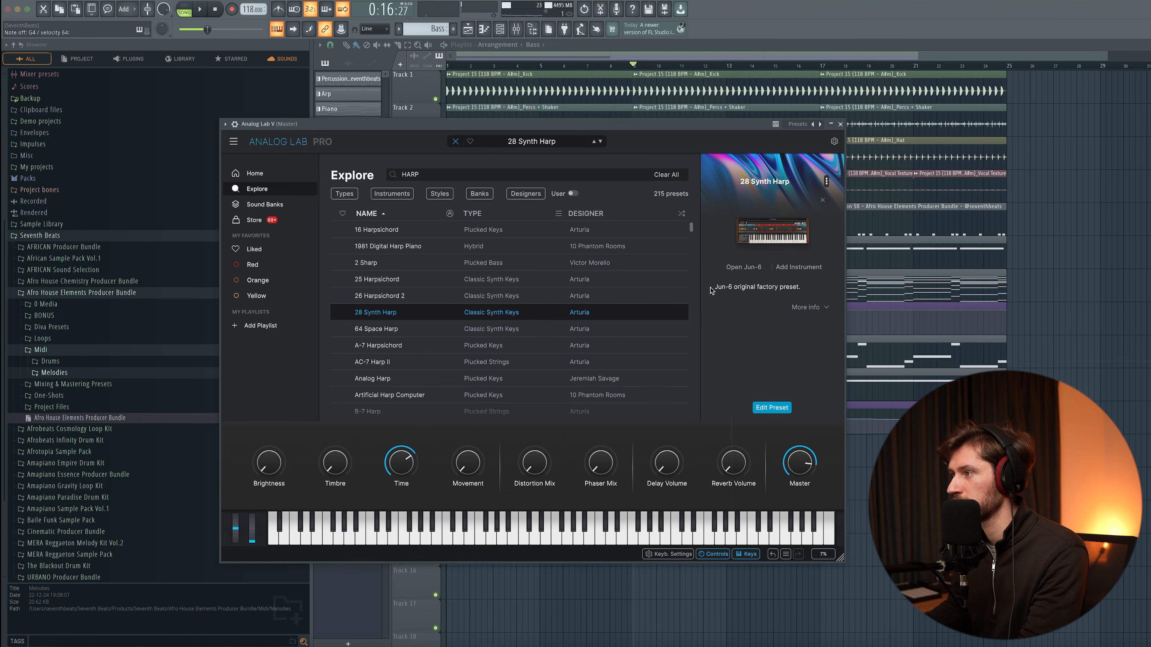
{"action": "left_click", "coordinate": [841, 127]}
Copy the Piano pattern's chord notes without the lowest bass notes into a new Pattern 6 on the Analog Lab V channel and play it.
{"action": "left_click", "coordinate": [565, 429]}
{"action": "left_click_drag", "start_coordinate": [355, 168], "coordinate": [356, 398]}
{"action": "left_click", "coordinate": [501, 29]}
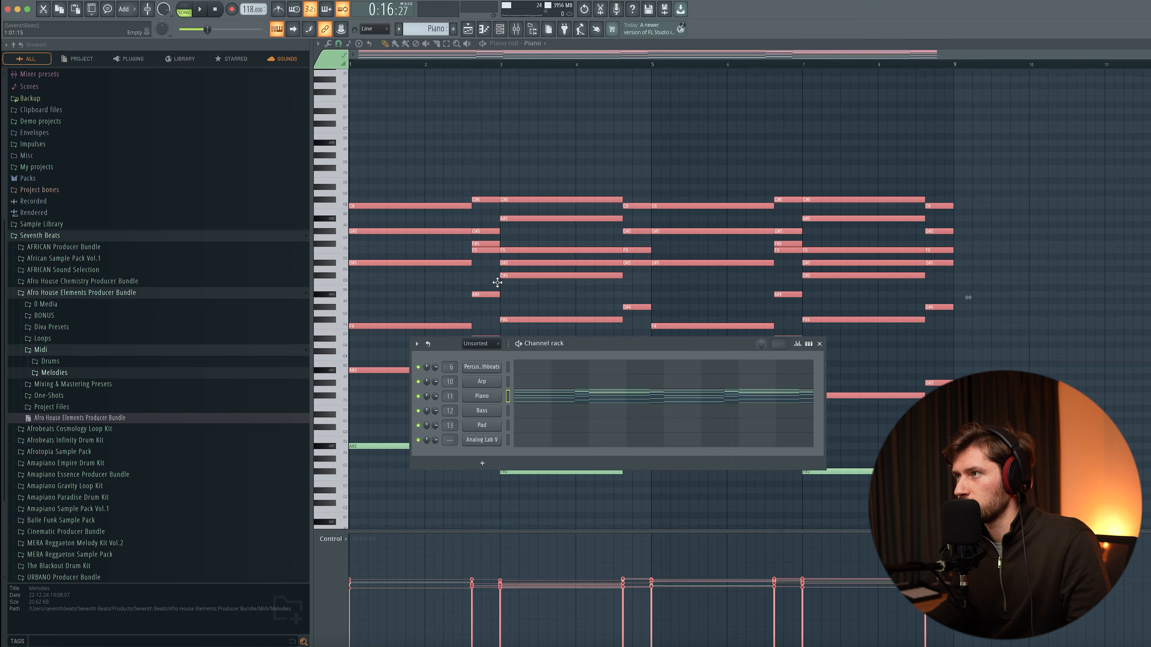
{"action": "left_click", "coordinate": [453, 29]}
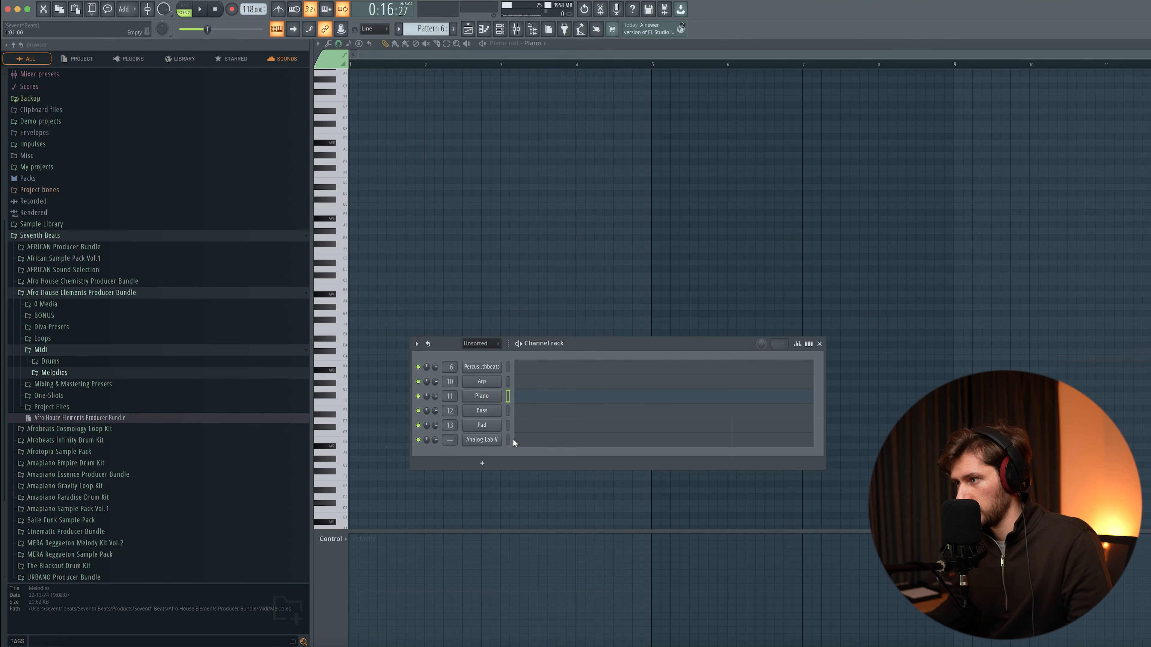
{"action": "left_click_drag", "start_coordinate": [508, 442], "coordinate": [507, 440]}
{"action": "key", "text": "space"}
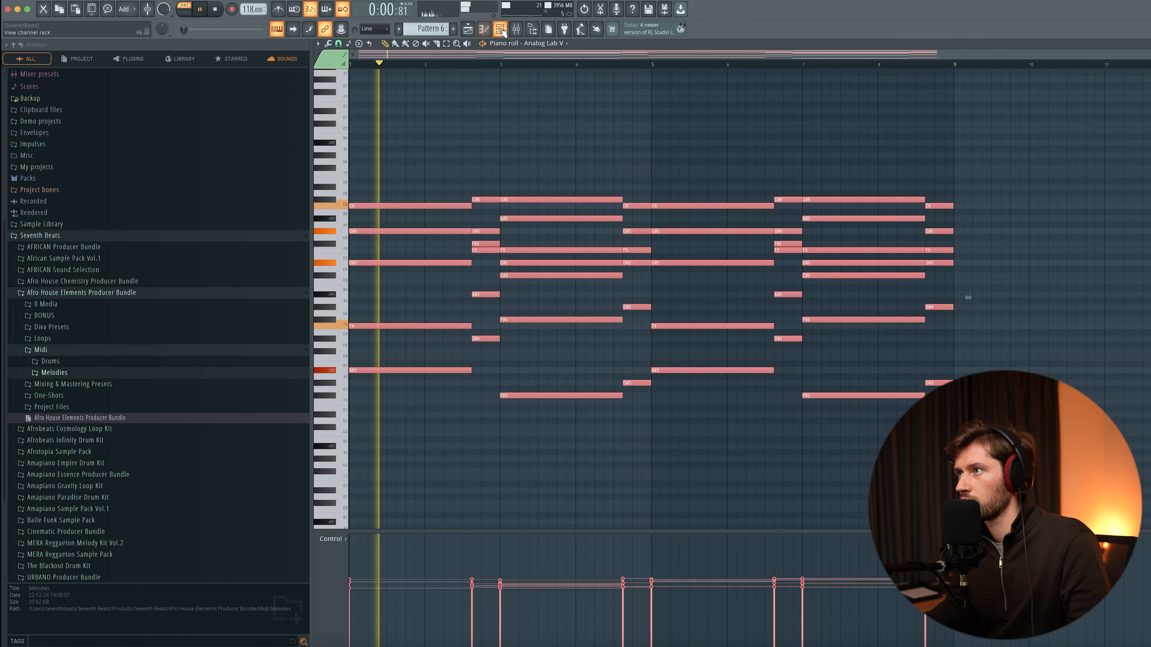
Shape the 28 Synth Harp sound by raising delay and reverb volume and setting brightness to about 0.06, and close the instrument.
{"action": "left_click", "coordinate": [480, 440]}
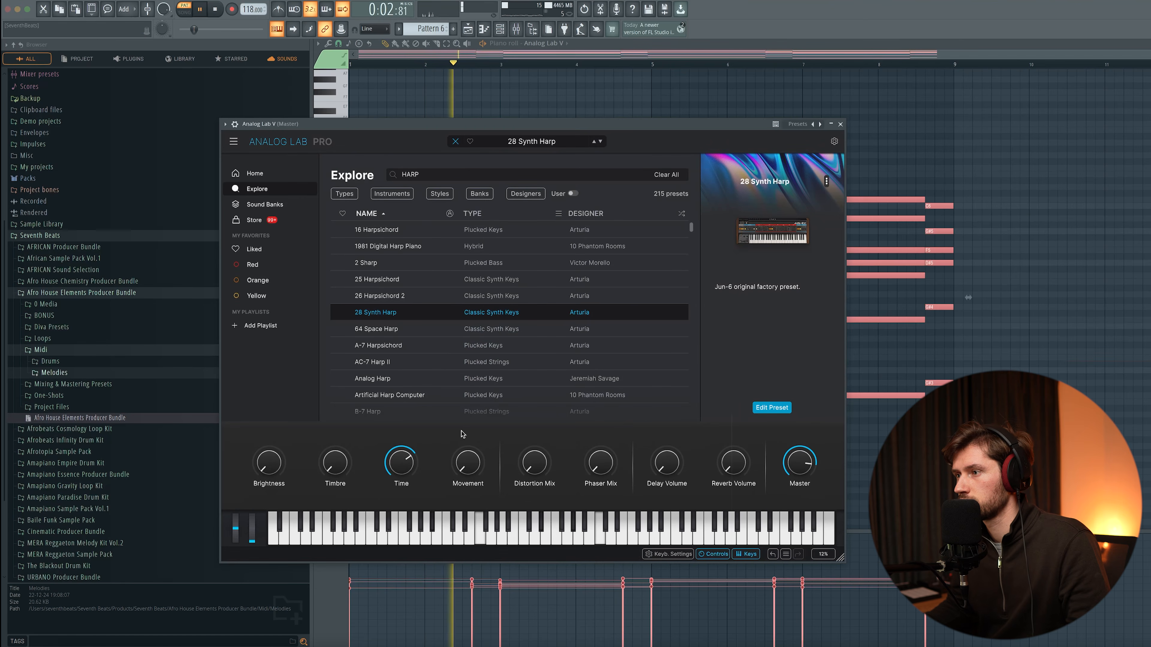
{"action": "left_click_drag", "start_coordinate": [661, 476], "coordinate": [662, 467]}
{"action": "left_click_drag", "start_coordinate": [732, 471], "coordinate": [735, 437]}
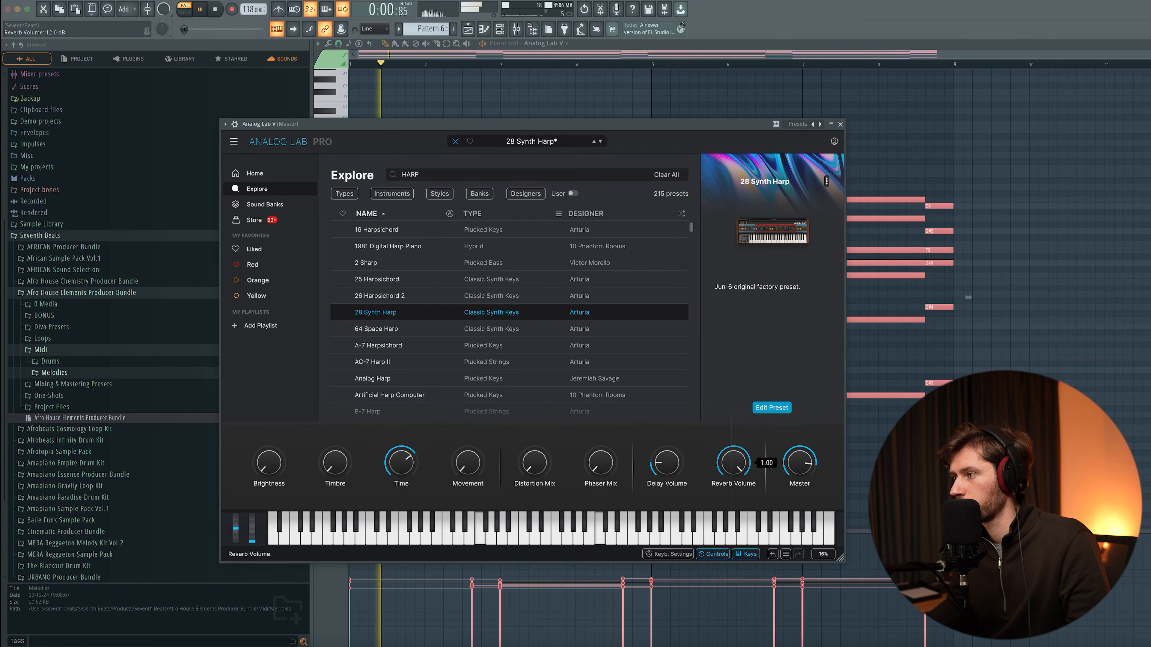
{"action": "mouse_move", "coordinate": [269, 466]}
{"action": "left_mouse_down"}
{"action": "mouse_move", "coordinate": [269, 455]}
{"action": "mouse_move", "coordinate": [269, 471]}
{"action": "left_mouse_up"}
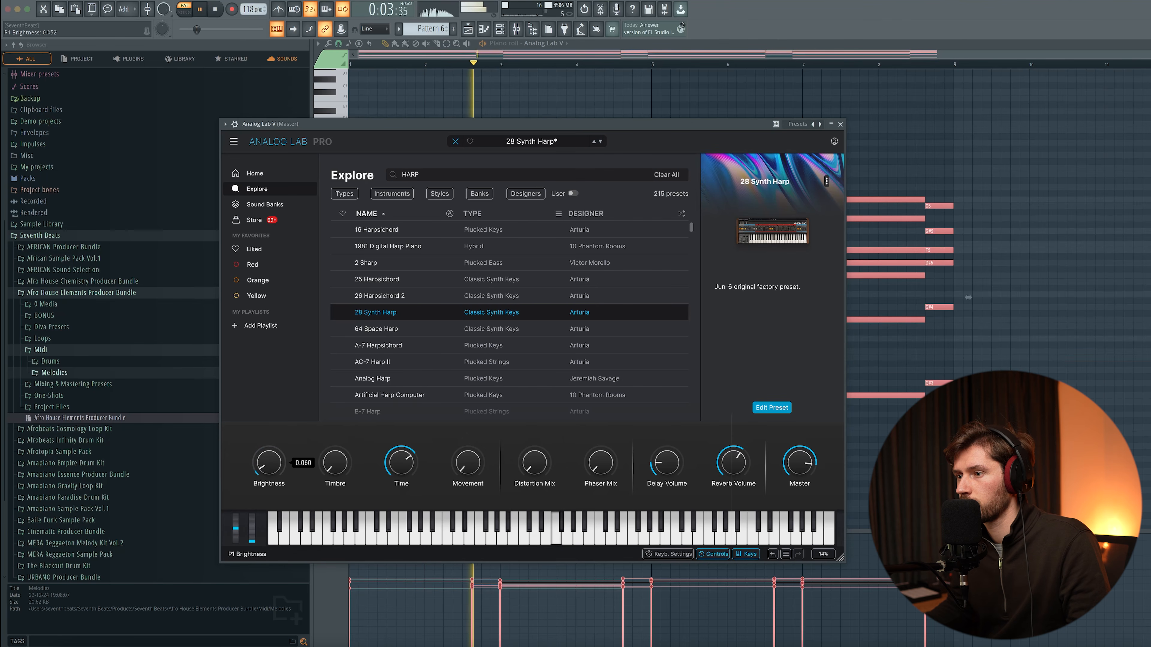
{"action": "left_click", "coordinate": [455, 141]}
{"action": "left_click_drag", "start_coordinate": [534, 462], "coordinate": [468, 456]}
{"action": "left_click_drag", "start_coordinate": [799, 462], "coordinate": [800, 463]}
{"action": "key", "text": "space"}
{"action": "left_click", "coordinate": [840, 124]}
Rename the Analog Lab V channel to Harp and place Pattern 6 on Track 12 at bar 17 of the playlist.
{"action": "right_click", "coordinate": [489, 440]}
{"action": "left_click", "coordinate": [539, 463]}
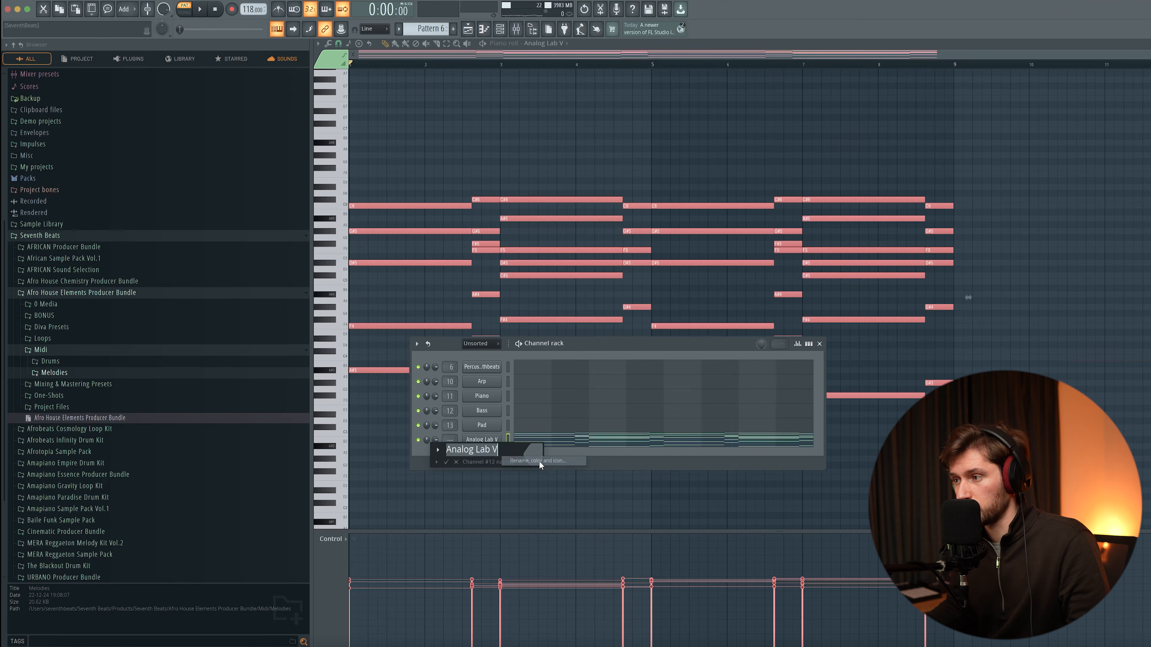
{"action": "type", "text": "Ha"}
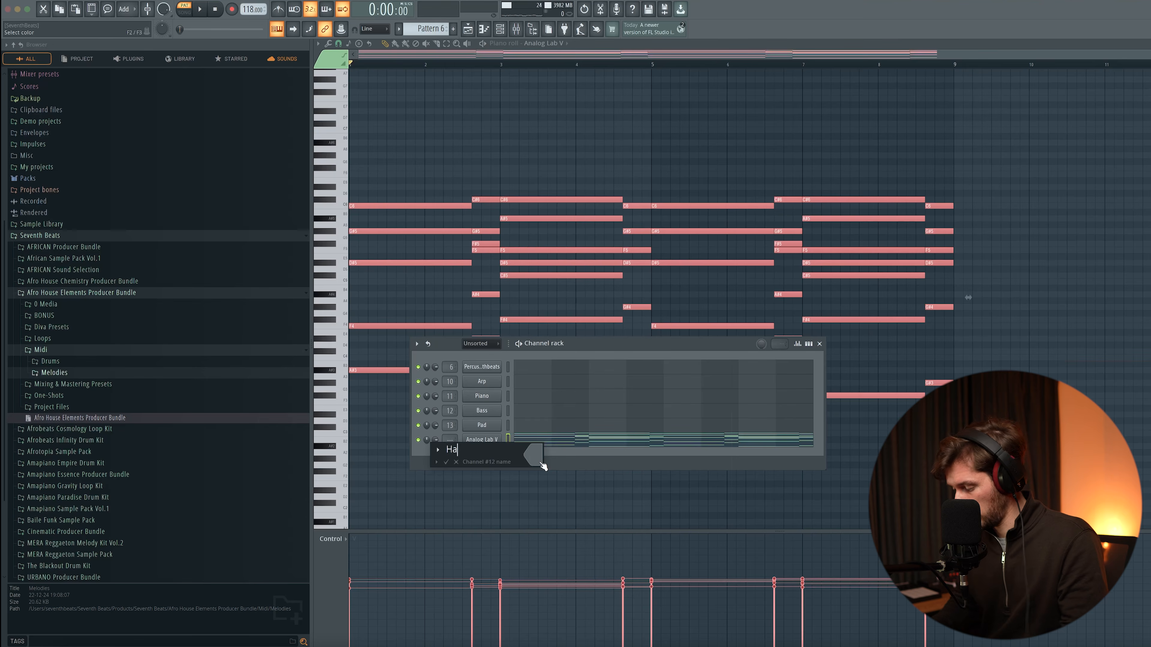
{"action": "type", "text": "rp"}
{"action": "key", "text": "Return"}
{"action": "left_click", "coordinate": [467, 29]}
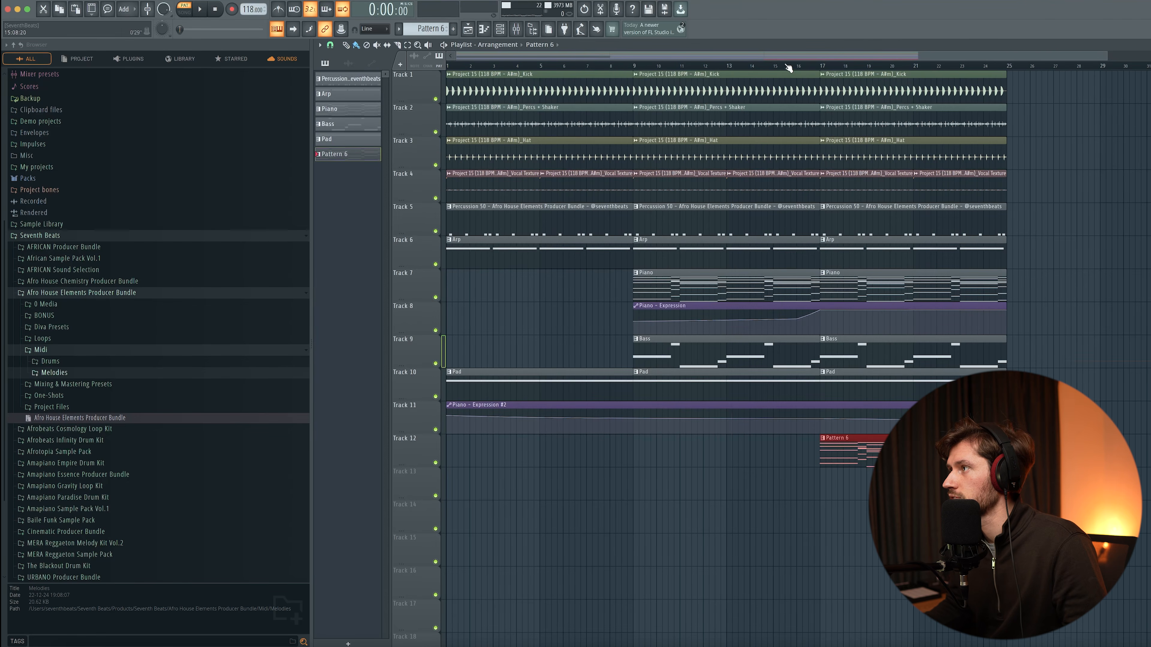
Rename Pattern 6 as Harp and play the arrangement.
{"action": "right_click", "coordinate": [344, 154]}
{"action": "left_click", "coordinate": [378, 202]}
{"action": "type", "text": "Harp"}
{"action": "key", "text": "space"}
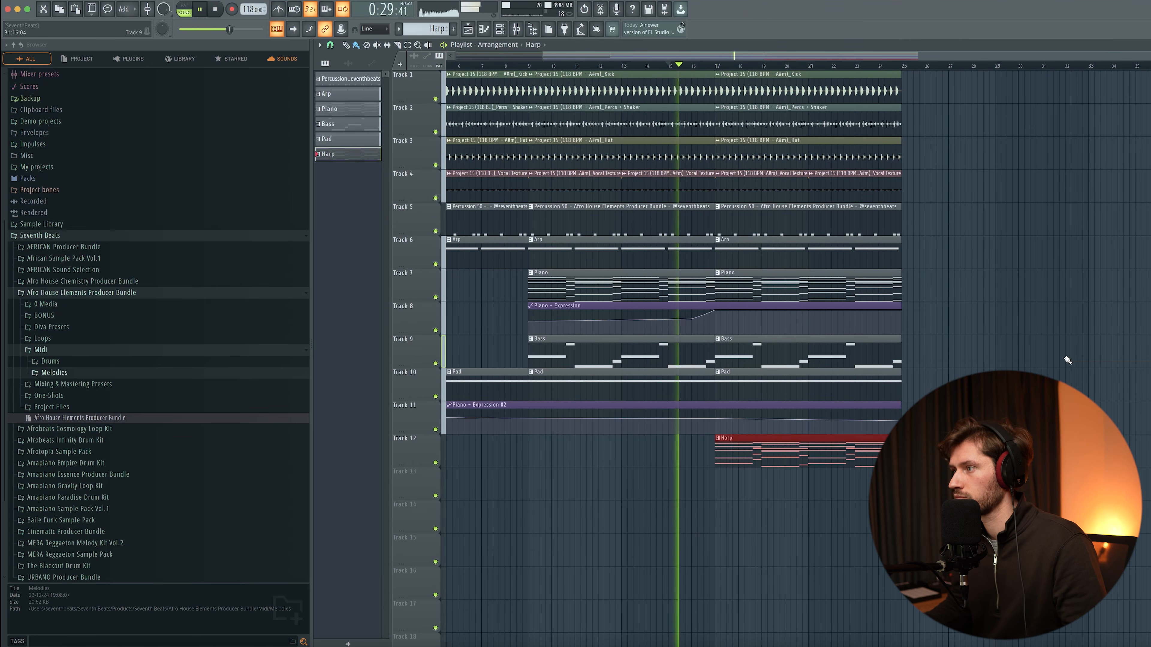
Open the Harp channel's instrument, adjust its brightness to a near-zero value and raise the reverb volume.
{"action": "left_click", "coordinate": [500, 29]}
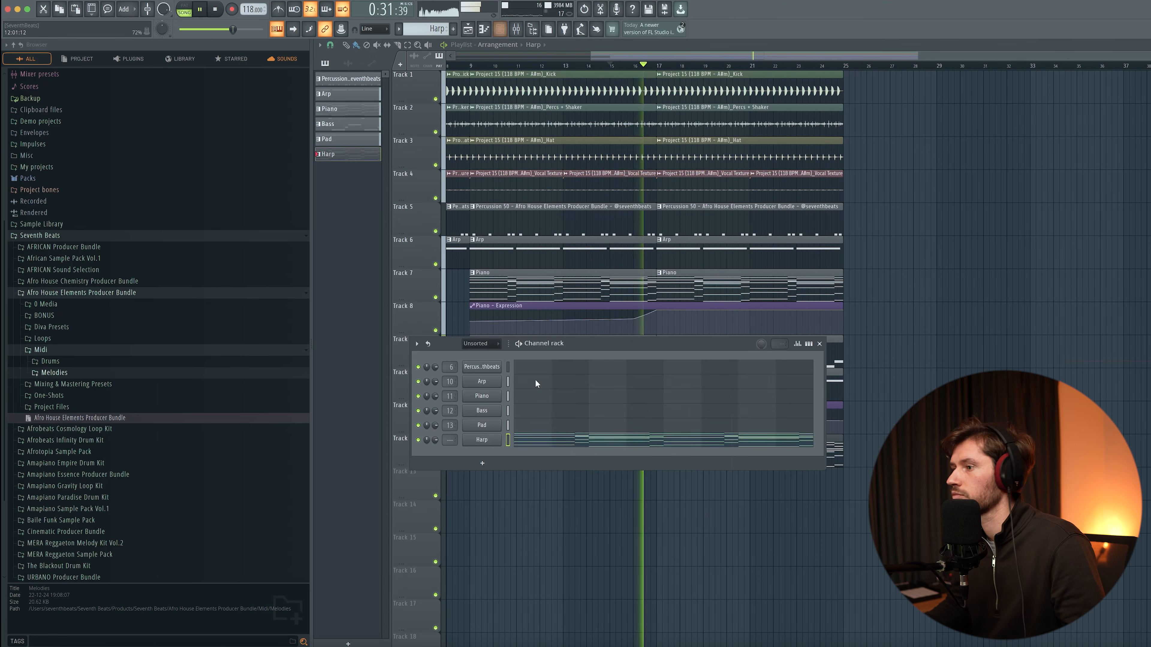
{"action": "left_click", "coordinate": [483, 440]}
{"action": "left_click_drag", "start_coordinate": [267, 465], "coordinate": [267, 464]}
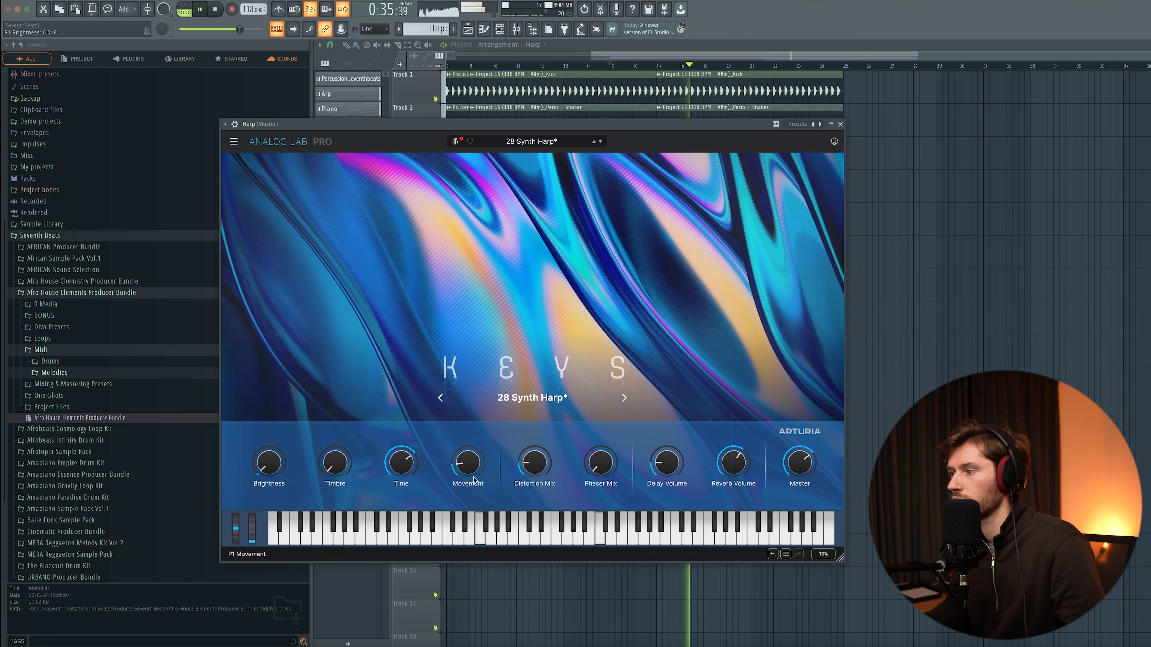
{"action": "left_click_drag", "start_coordinate": [733, 462], "coordinate": [733, 460]}
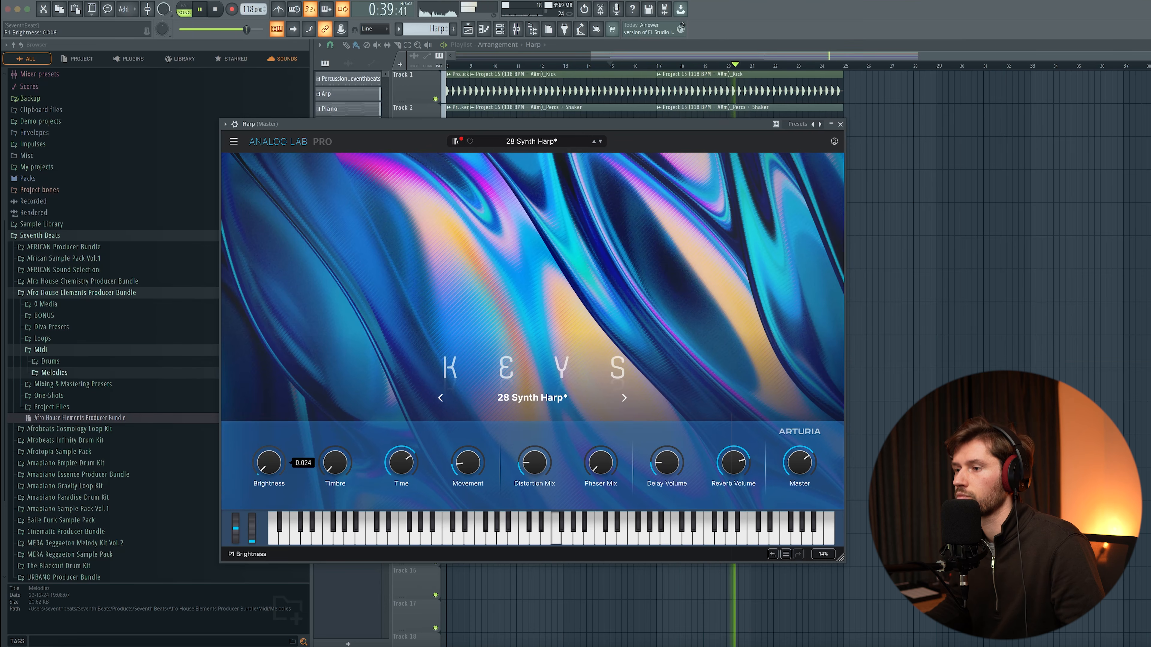
Create an automation clip for the Harp's last tweaked parameter, P1 Brightness.
{"action": "left_click", "coordinate": [239, 1]}
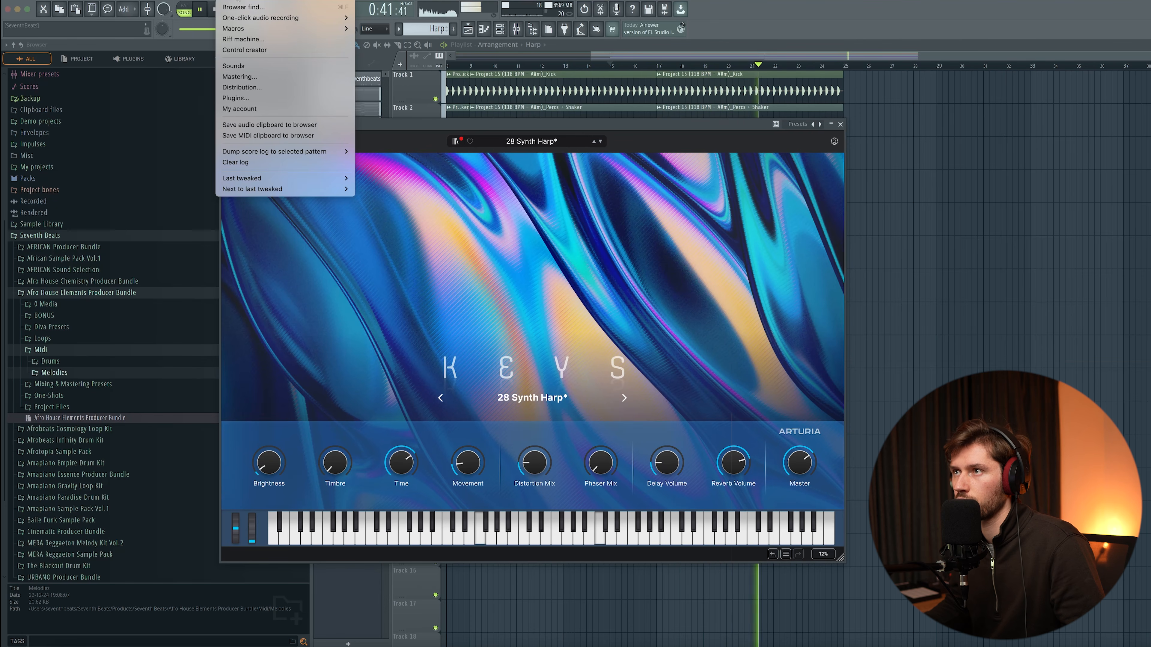
{"action": "mouse_move", "coordinate": [294, 178]}
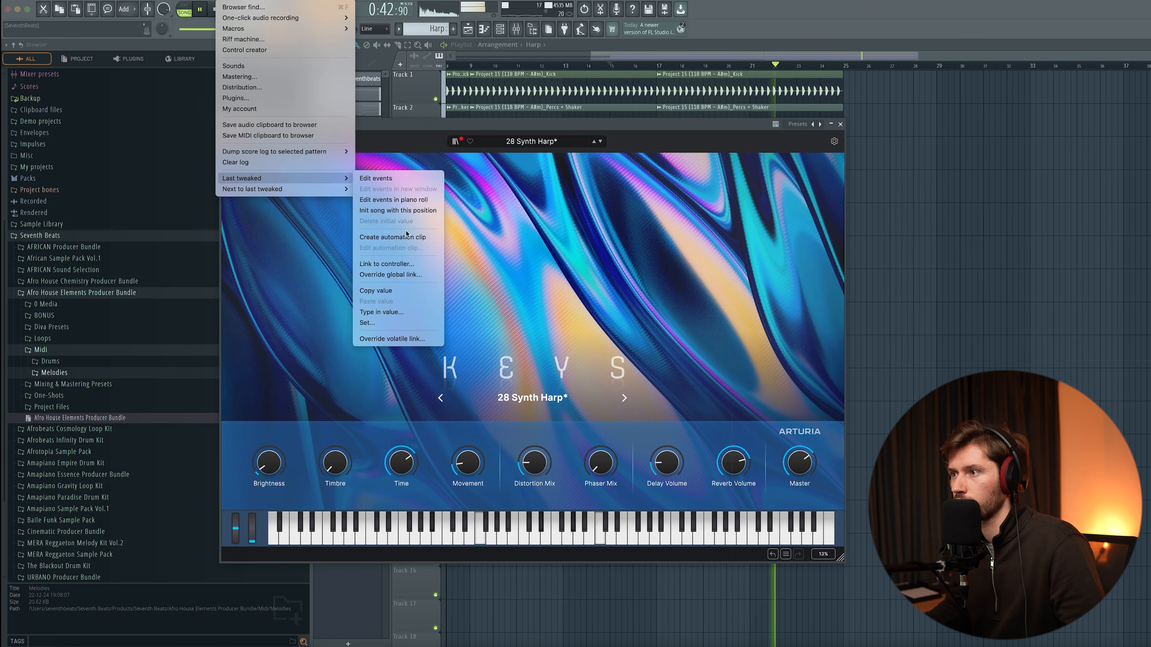
{"action": "left_click", "coordinate": [392, 237]}
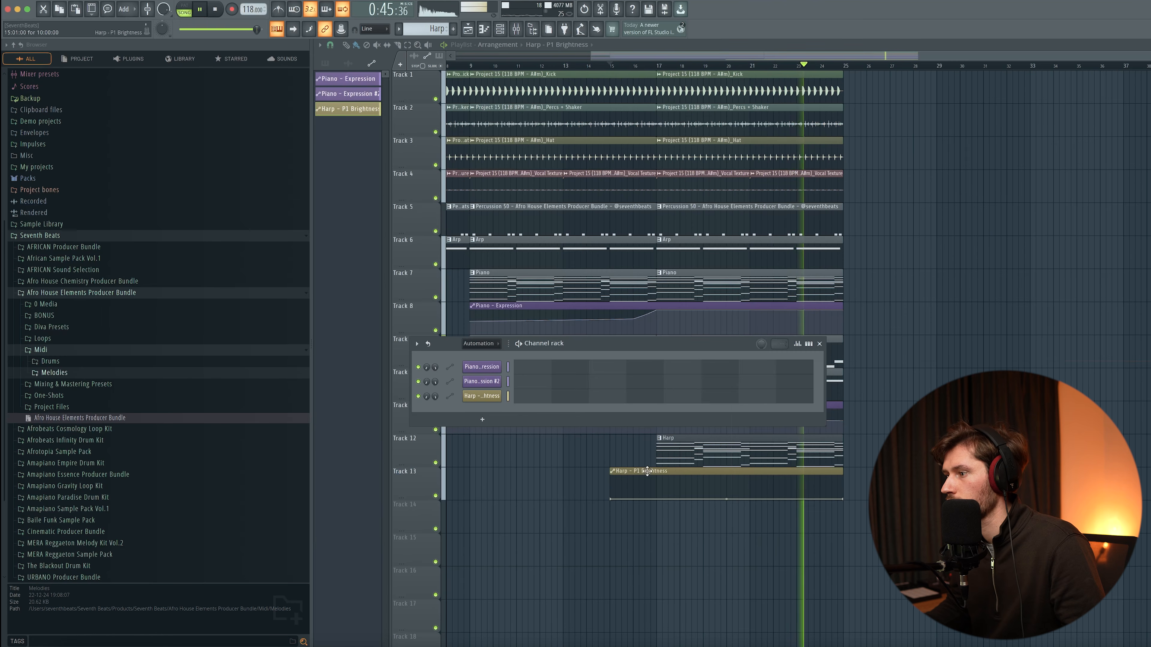
Shape the Harp brightness automation on Track 13 into a gentle rise peaking near bar 21, with the clip starting just before bar 17.
{"action": "left_click", "coordinate": [647, 471]}
{"action": "left_click_drag", "start_coordinate": [610, 499], "coordinate": [611, 507]}
{"action": "key", "text": "space"}
{"action": "left_click_drag", "start_coordinate": [637, 471], "coordinate": [678, 470]}
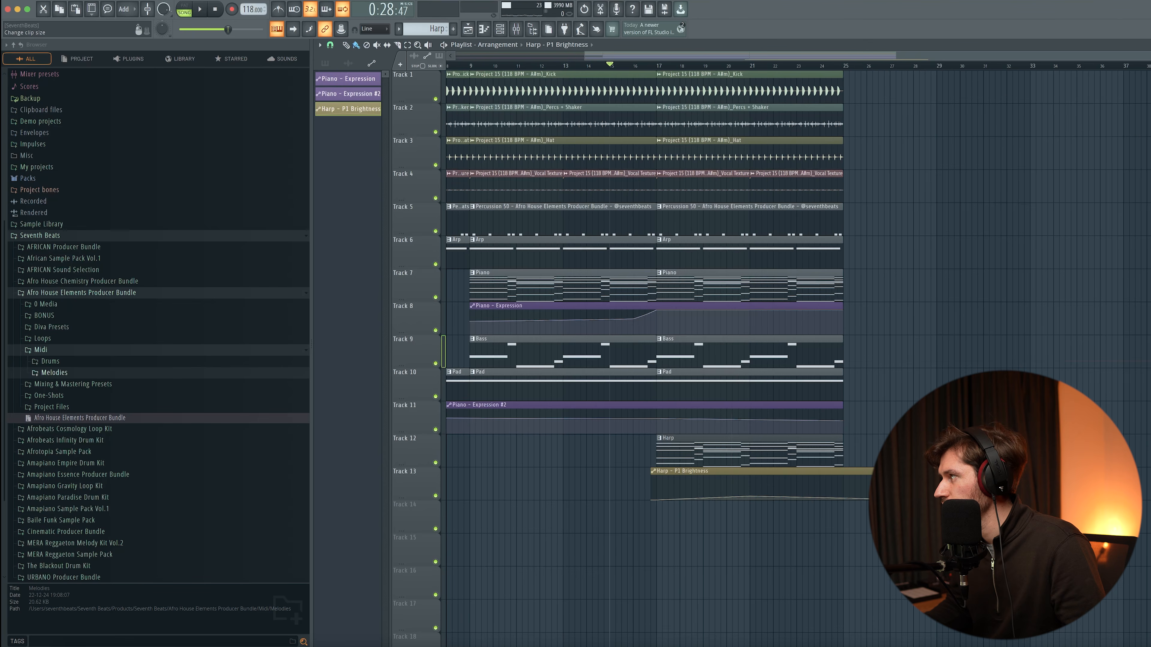
{"action": "scroll", "coordinate": [788, 254], "scroll_direction": "up", "scroll_amount": 5}
{"action": "scroll", "coordinate": [786, 254], "scroll_direction": "down", "scroll_amount": 10}
{"action": "scroll", "coordinate": [769, 309], "scroll_direction": "up", "scroll_amount": 5}
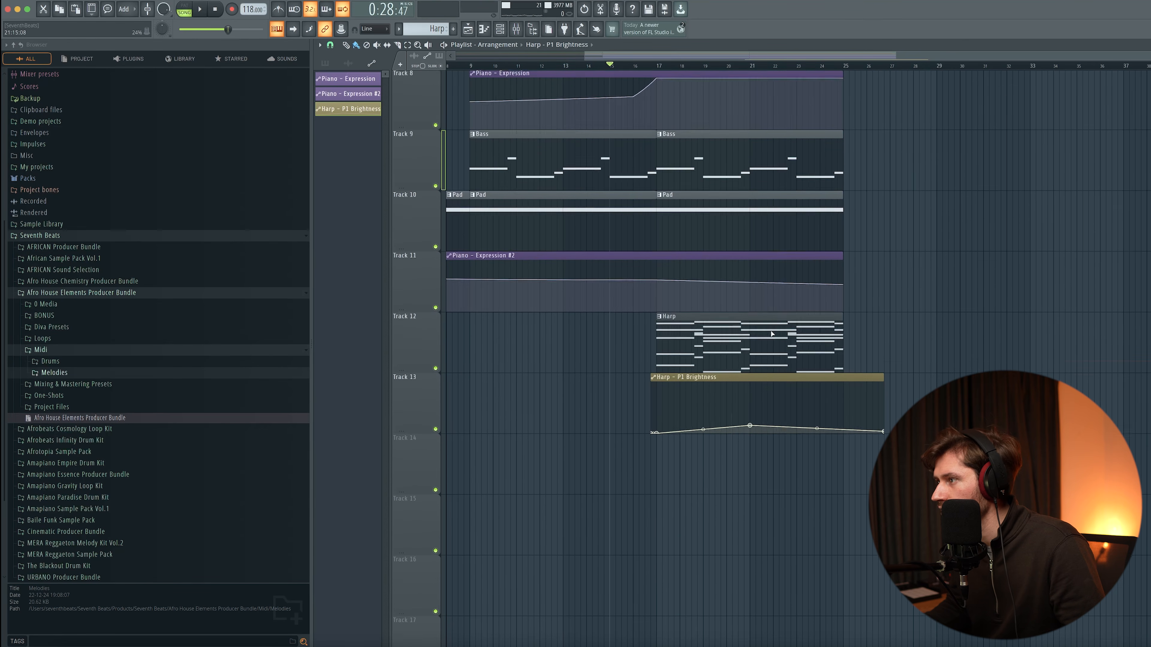